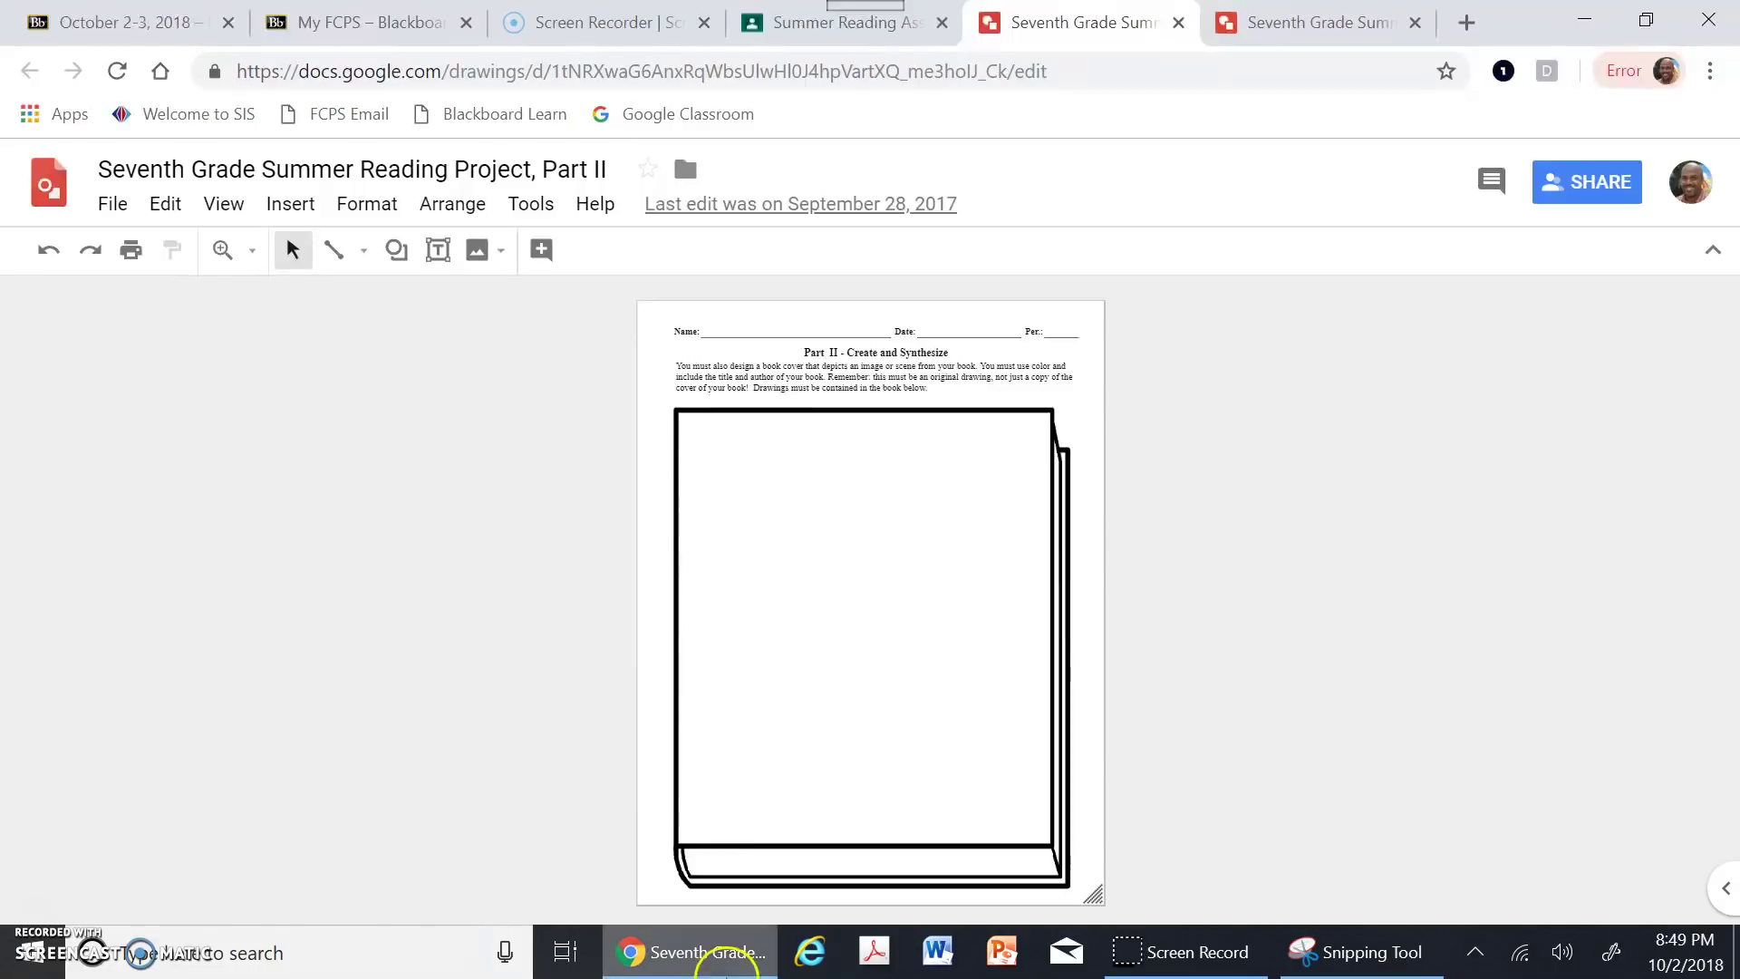
Step: View the completed example drawing of the Hunger Games book cover, and return to the blank Part II template
{"action": "left_click", "coordinate": [1302, 33]}
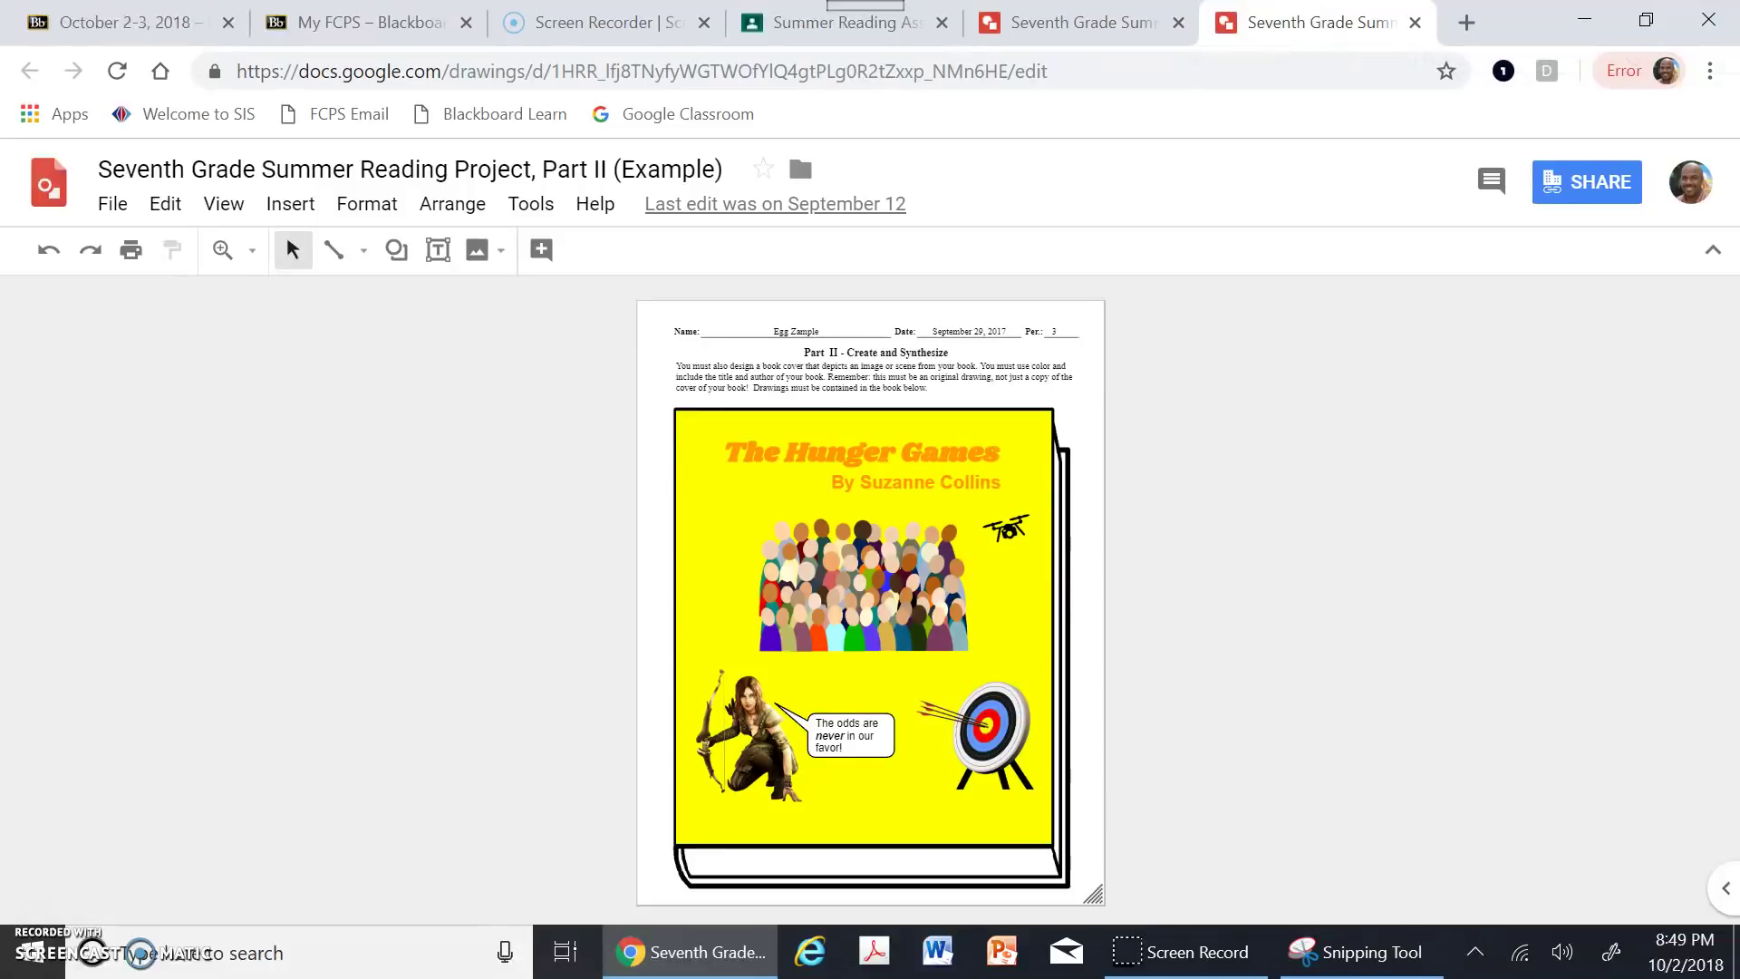
{"action": "left_click", "coordinate": [1092, 27]}
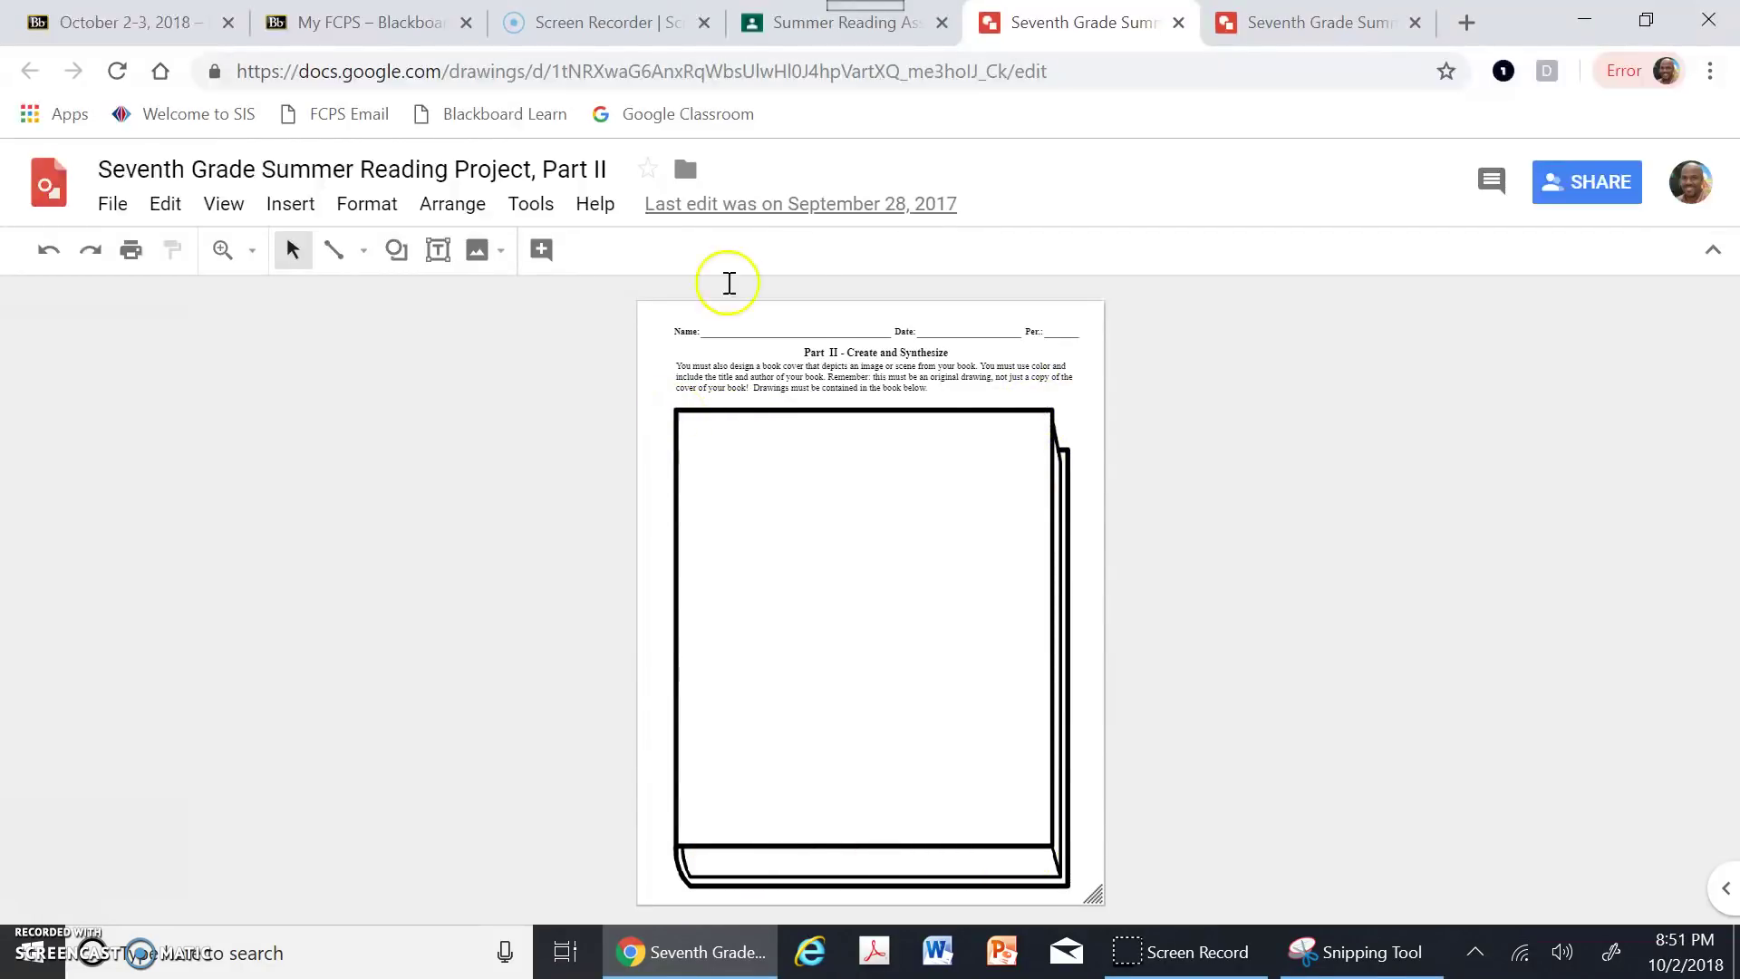
Step: Zoom in on the template to examine its header and instructions, and zoom back out to the whole page
{"action": "left_click", "coordinate": [253, 254]}
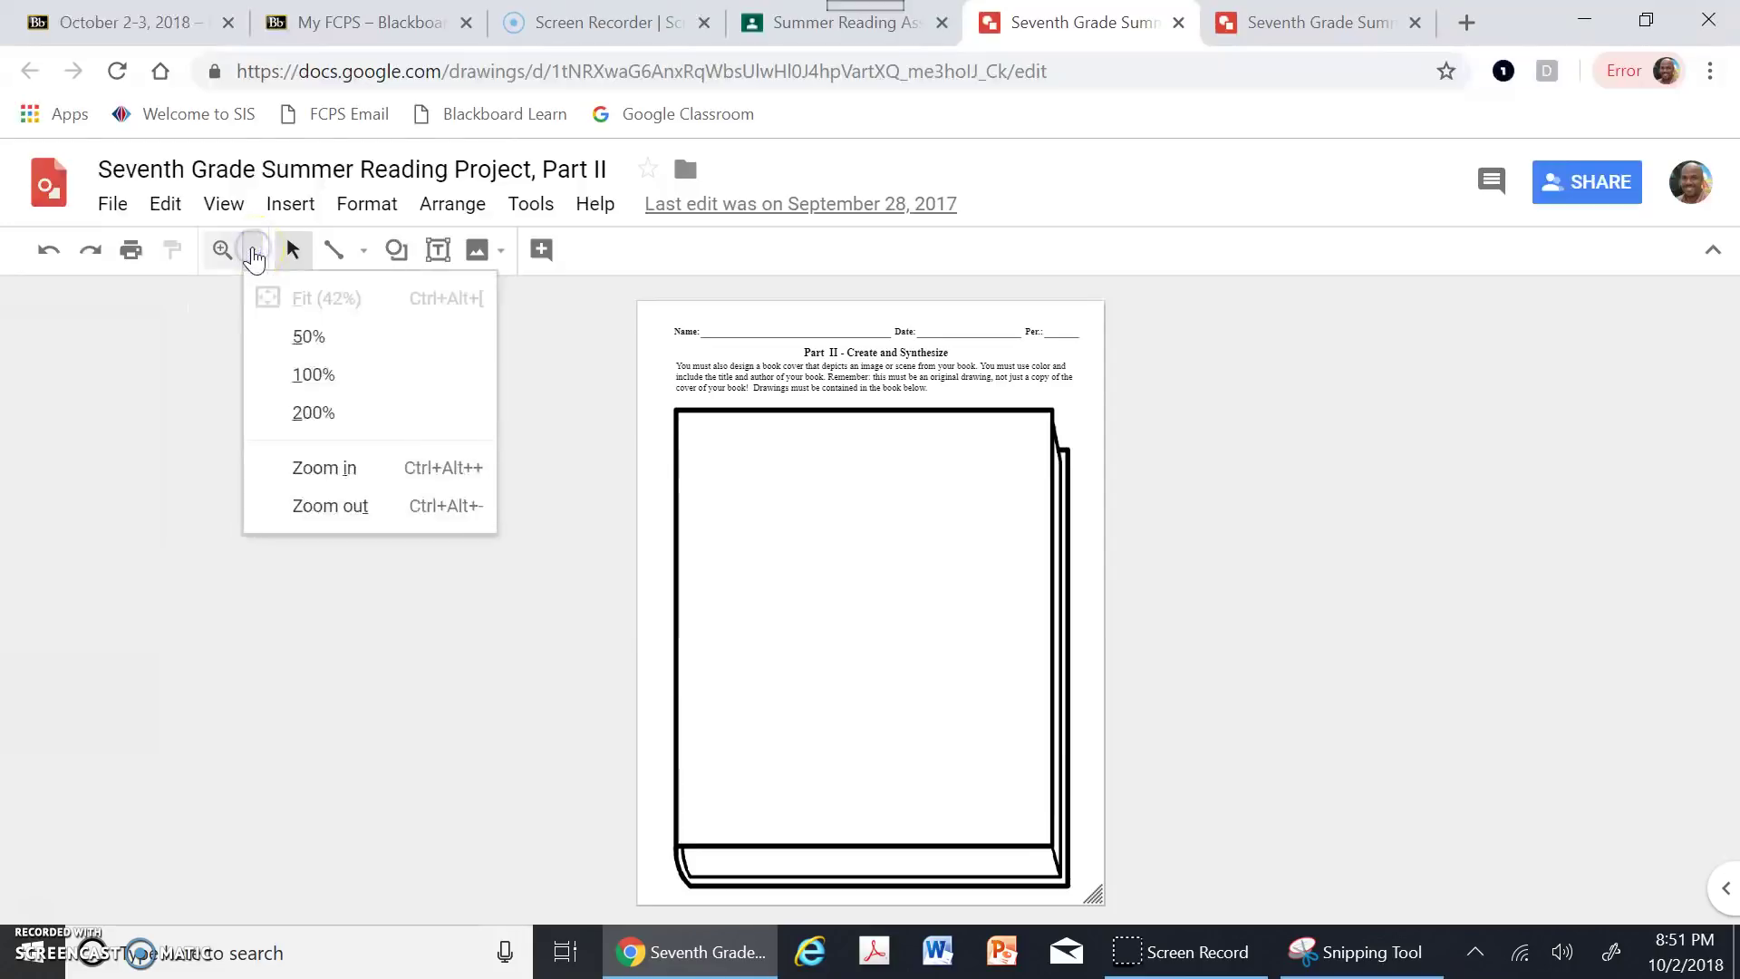
{"action": "left_click", "coordinate": [346, 470]}
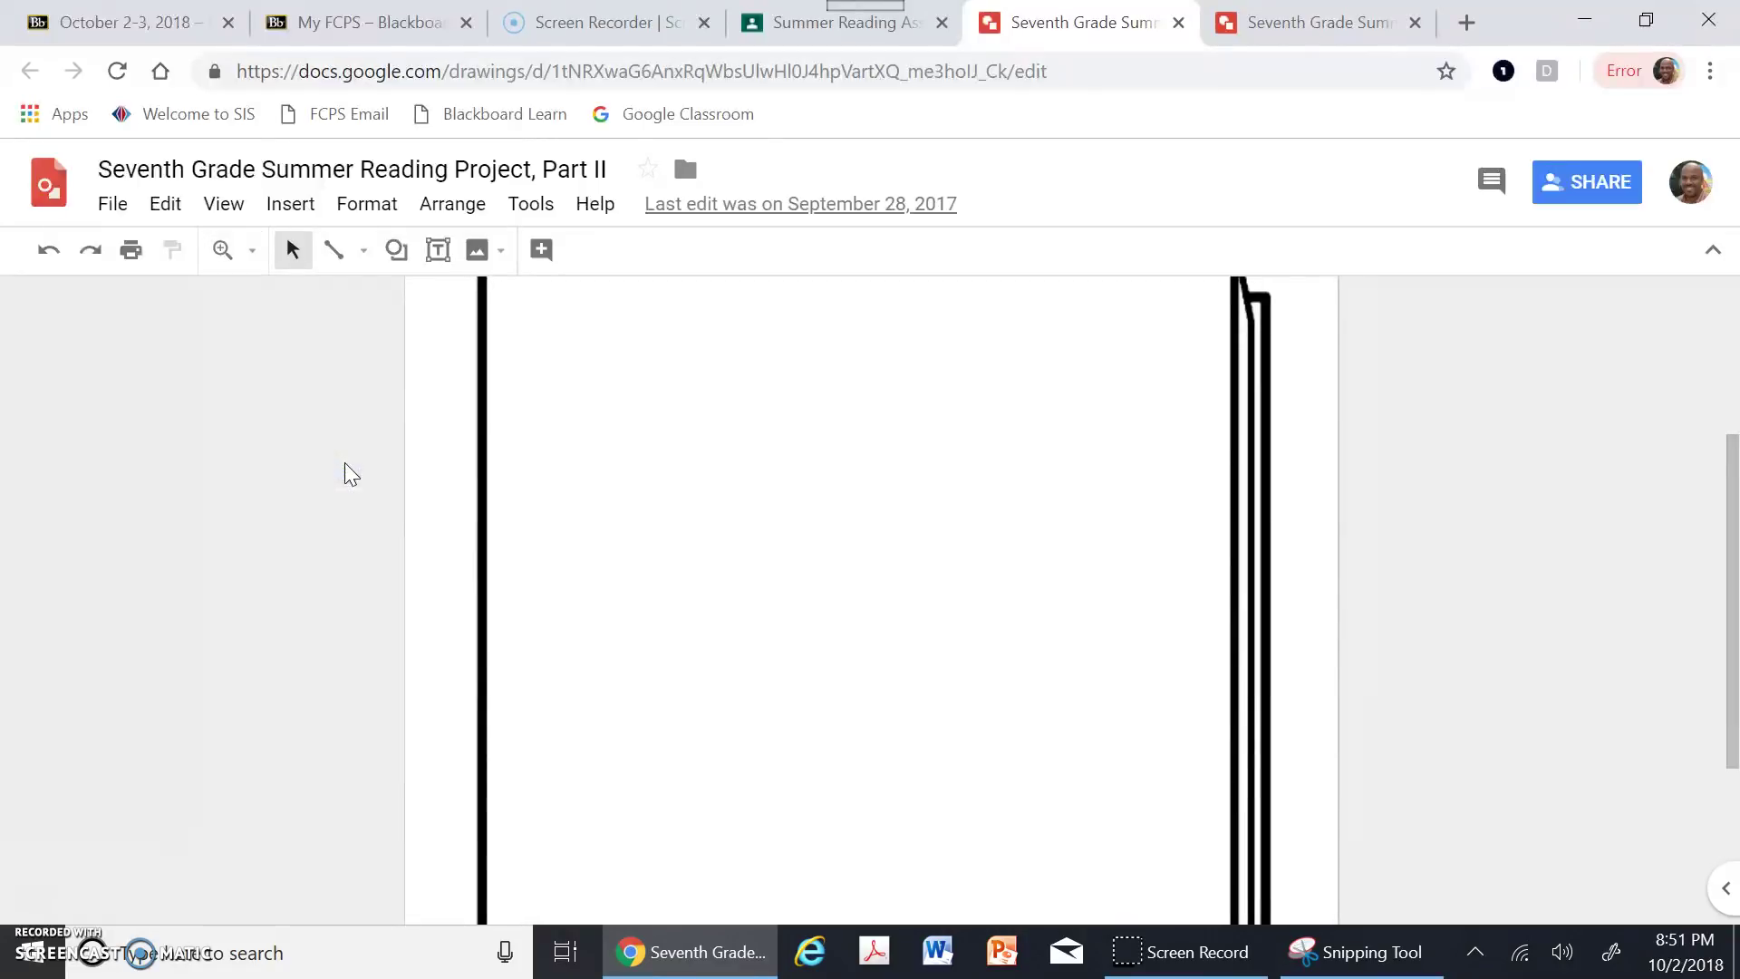
{"action": "scroll", "coordinate": [769, 517], "scroll_direction": "up", "scroll_amount": 3}
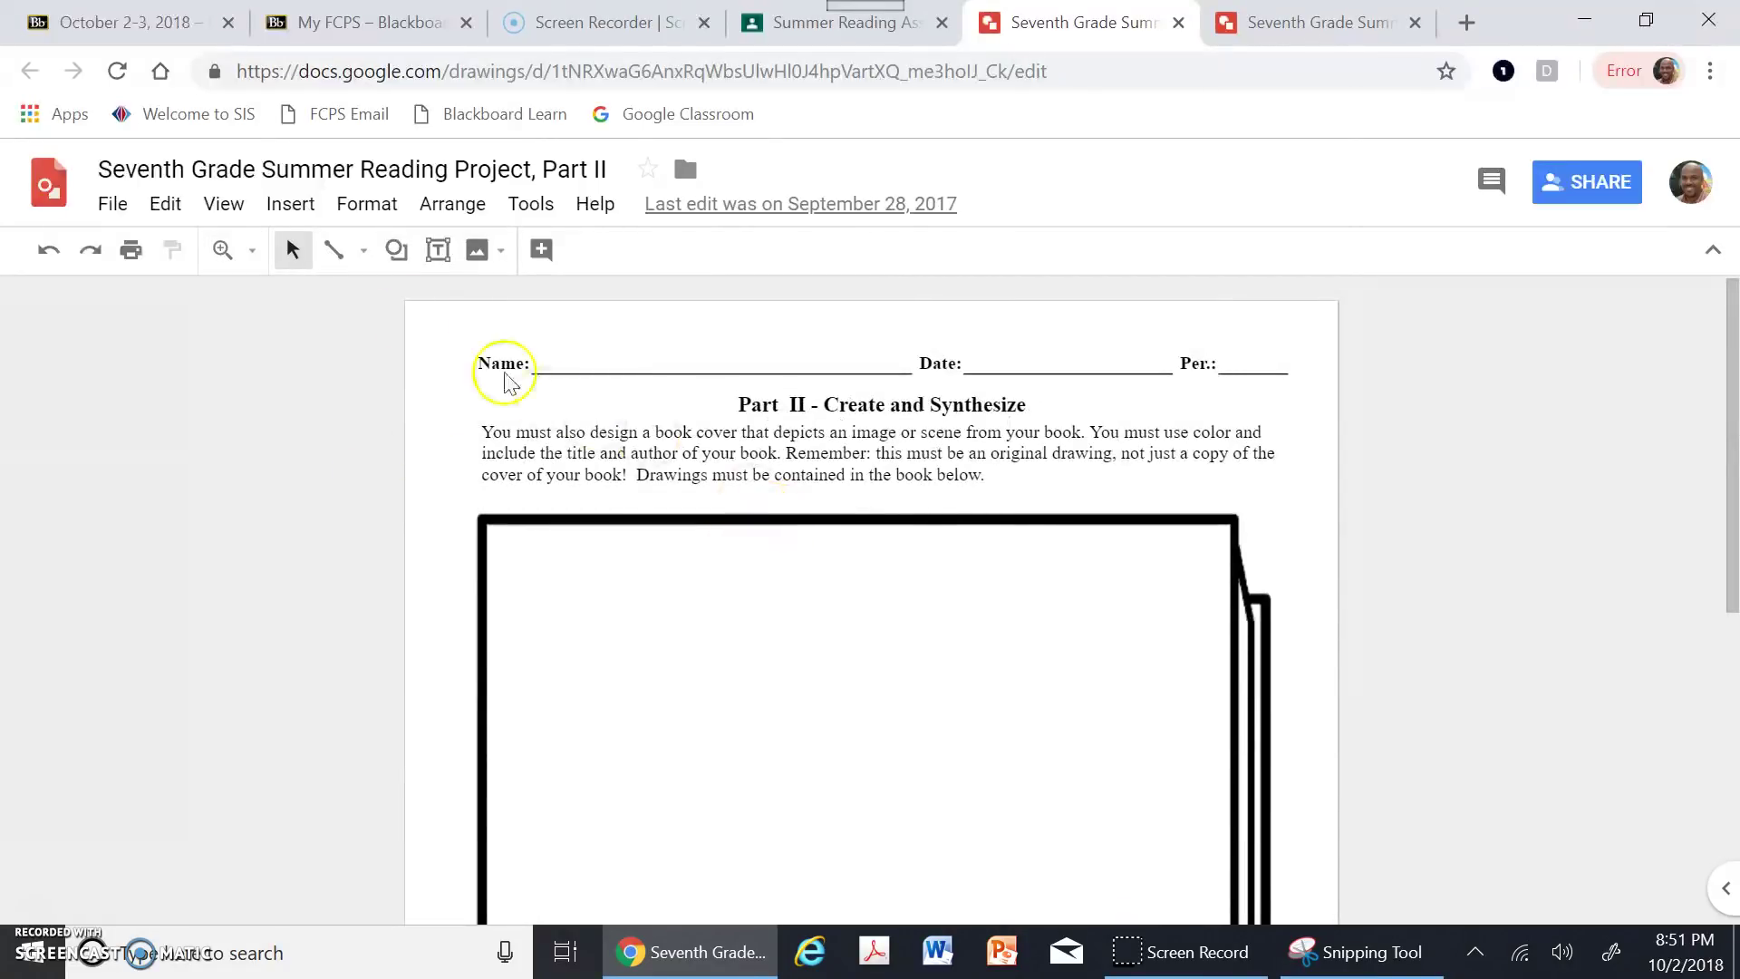
{"action": "left_click", "coordinate": [251, 251]}
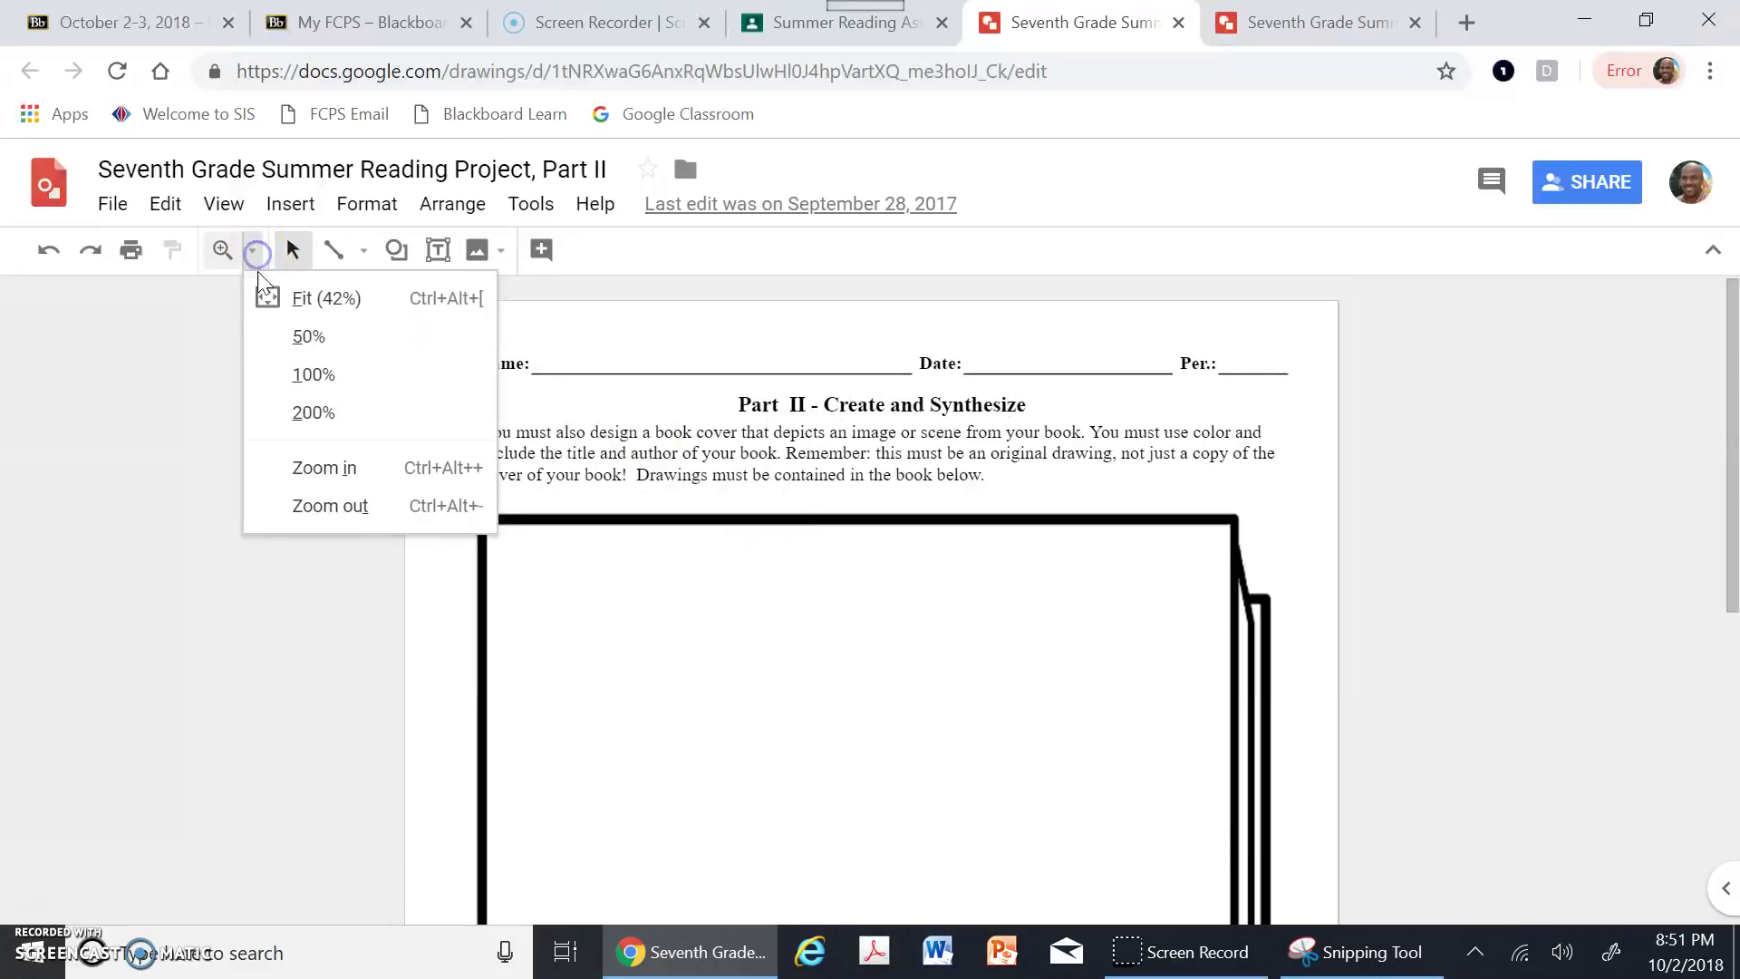
{"action": "left_click", "coordinate": [350, 507]}
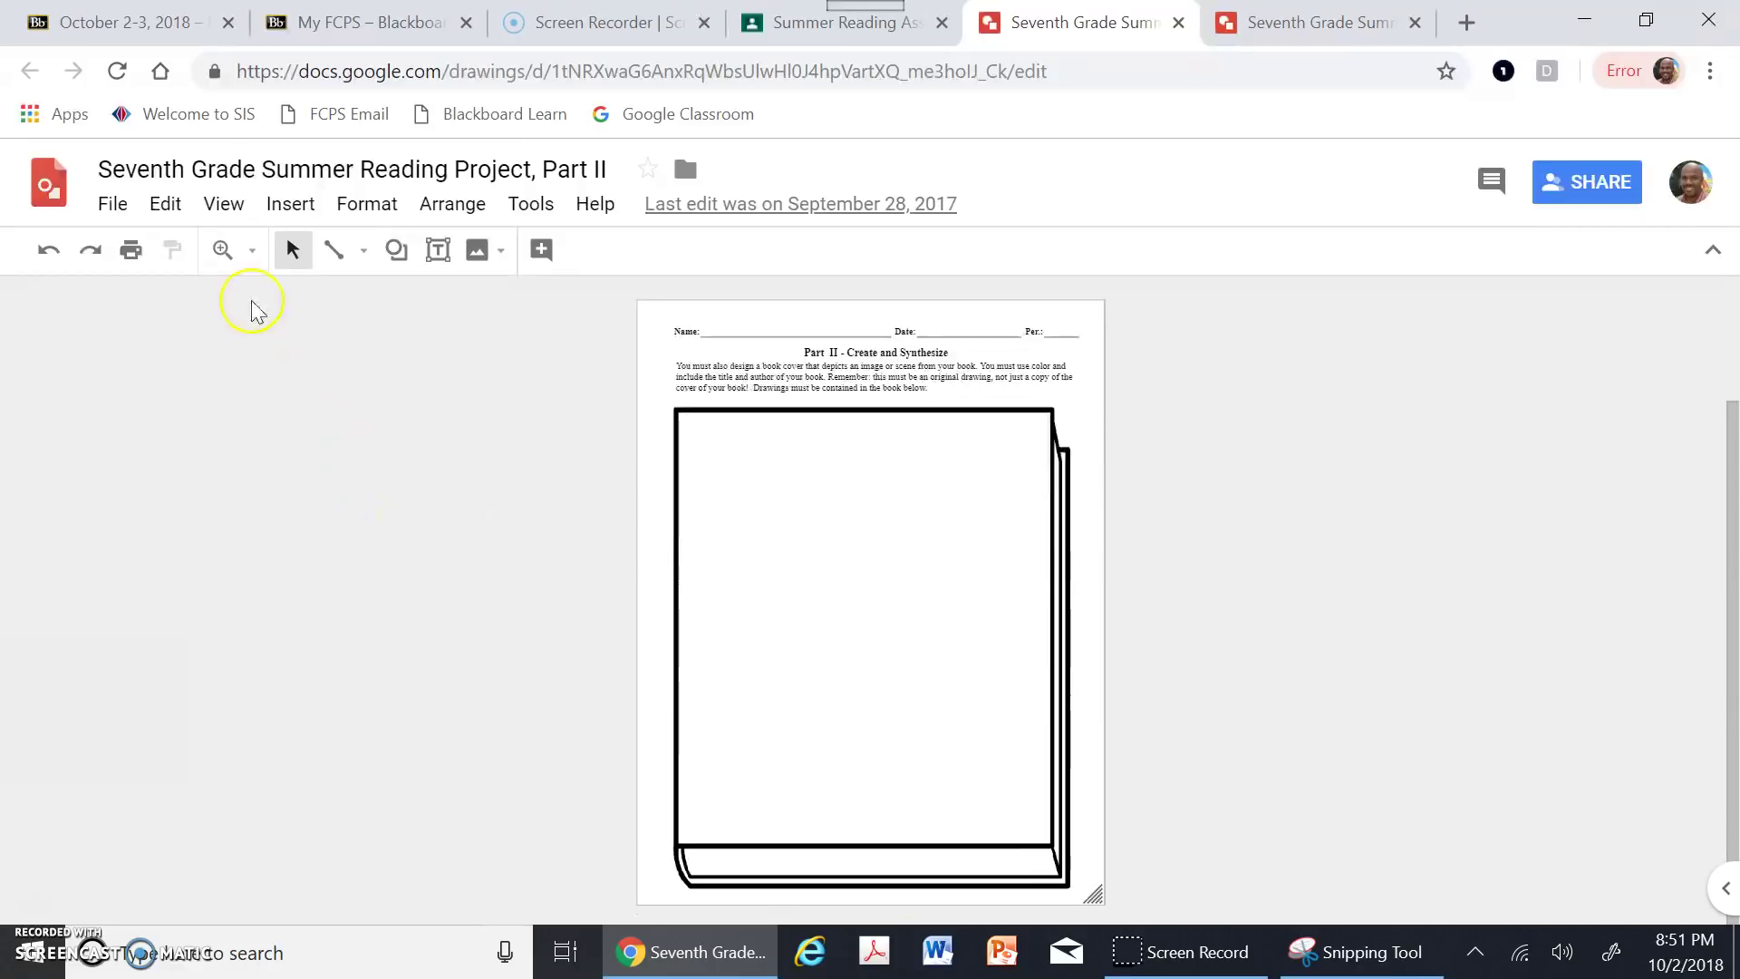
Step: View the template at the preset 50% zoom level and at 100%
{"action": "left_click", "coordinate": [252, 254]}
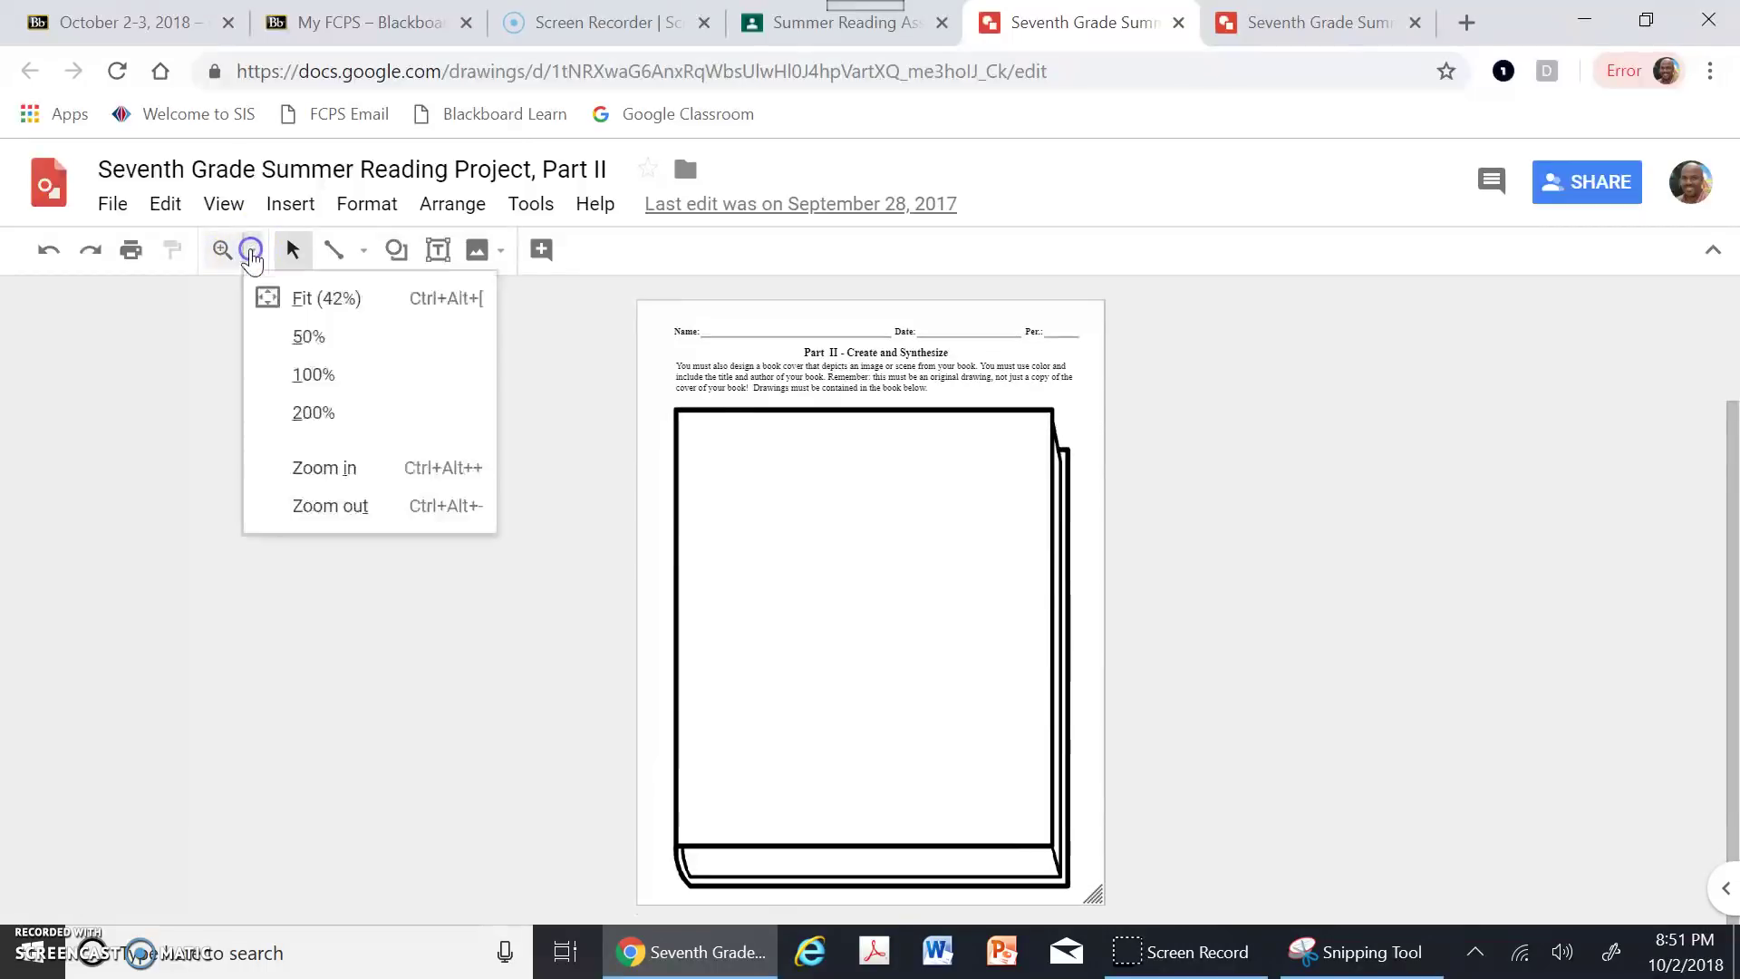
{"action": "left_click", "coordinate": [324, 336]}
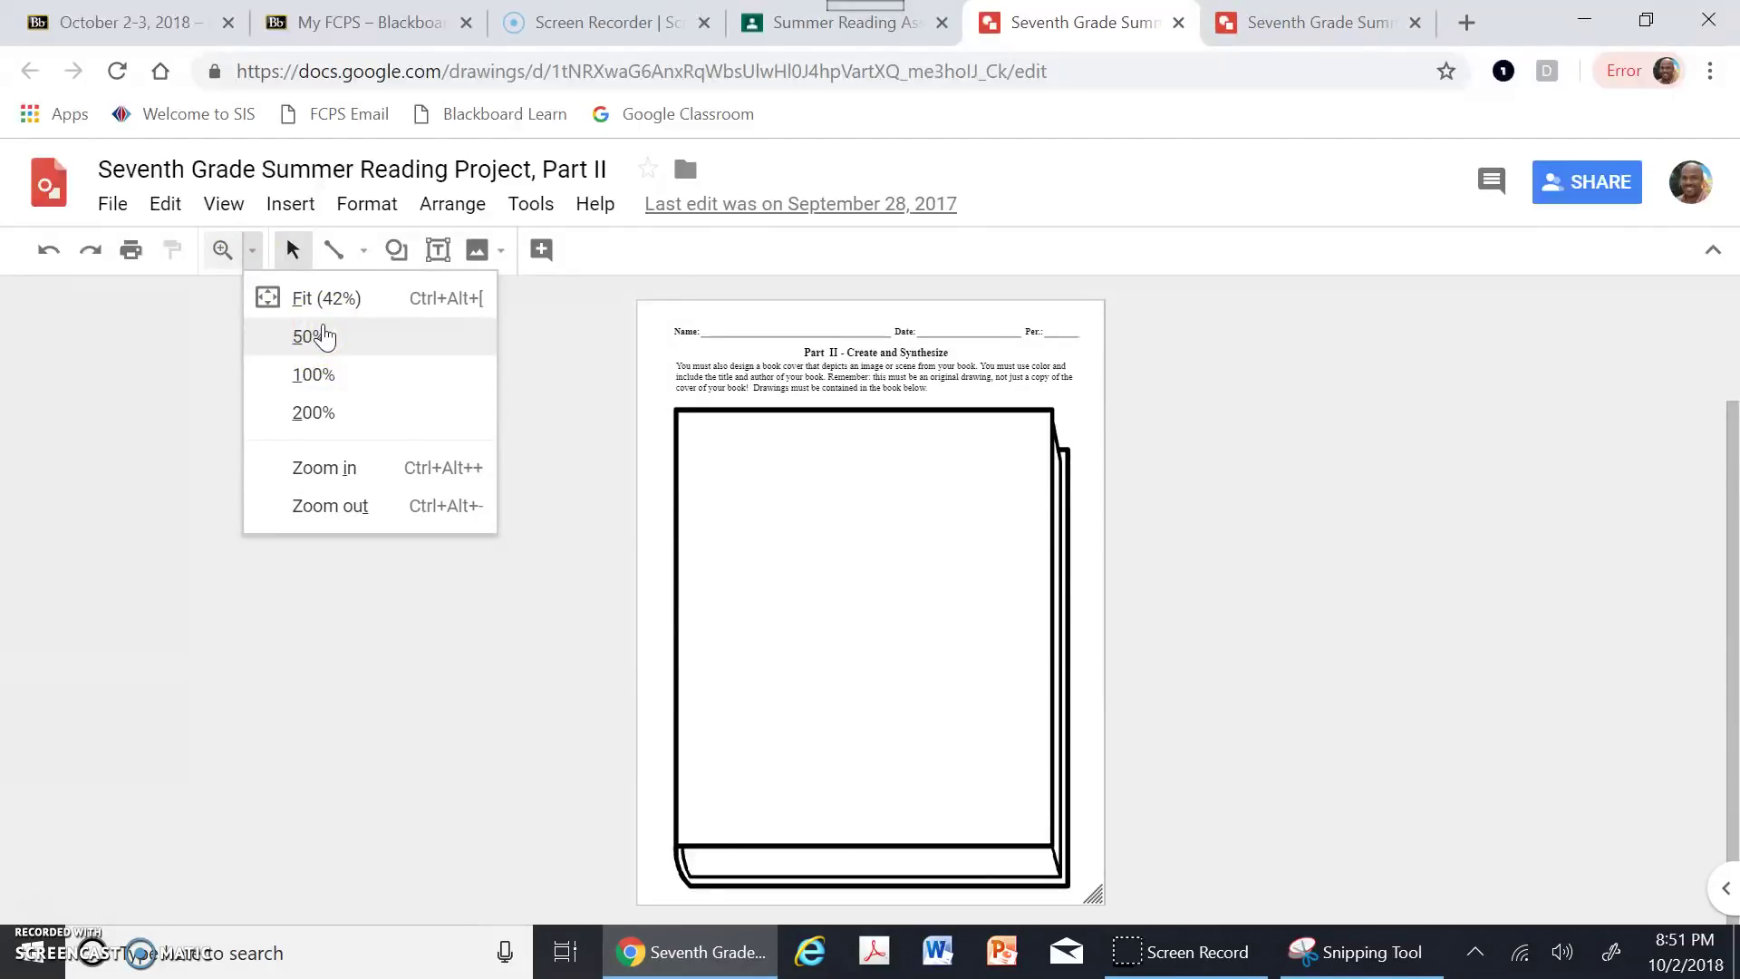
{"action": "left_click", "coordinate": [334, 338]}
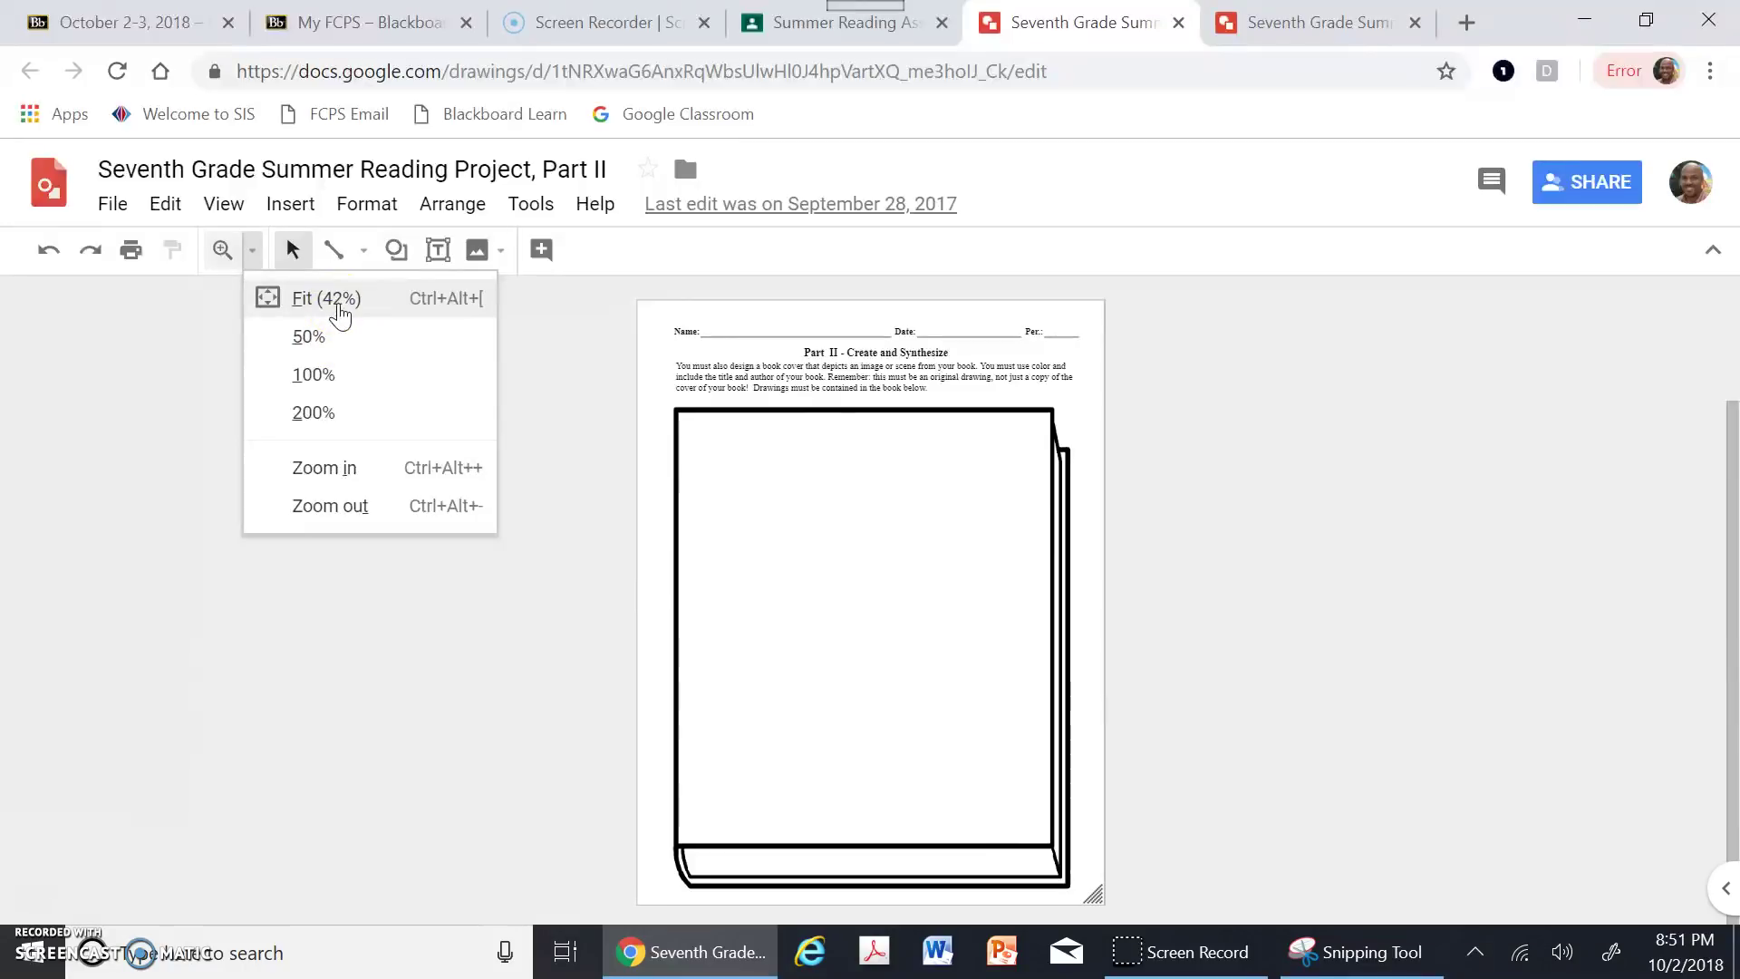
{"action": "left_click", "coordinate": [334, 352]}
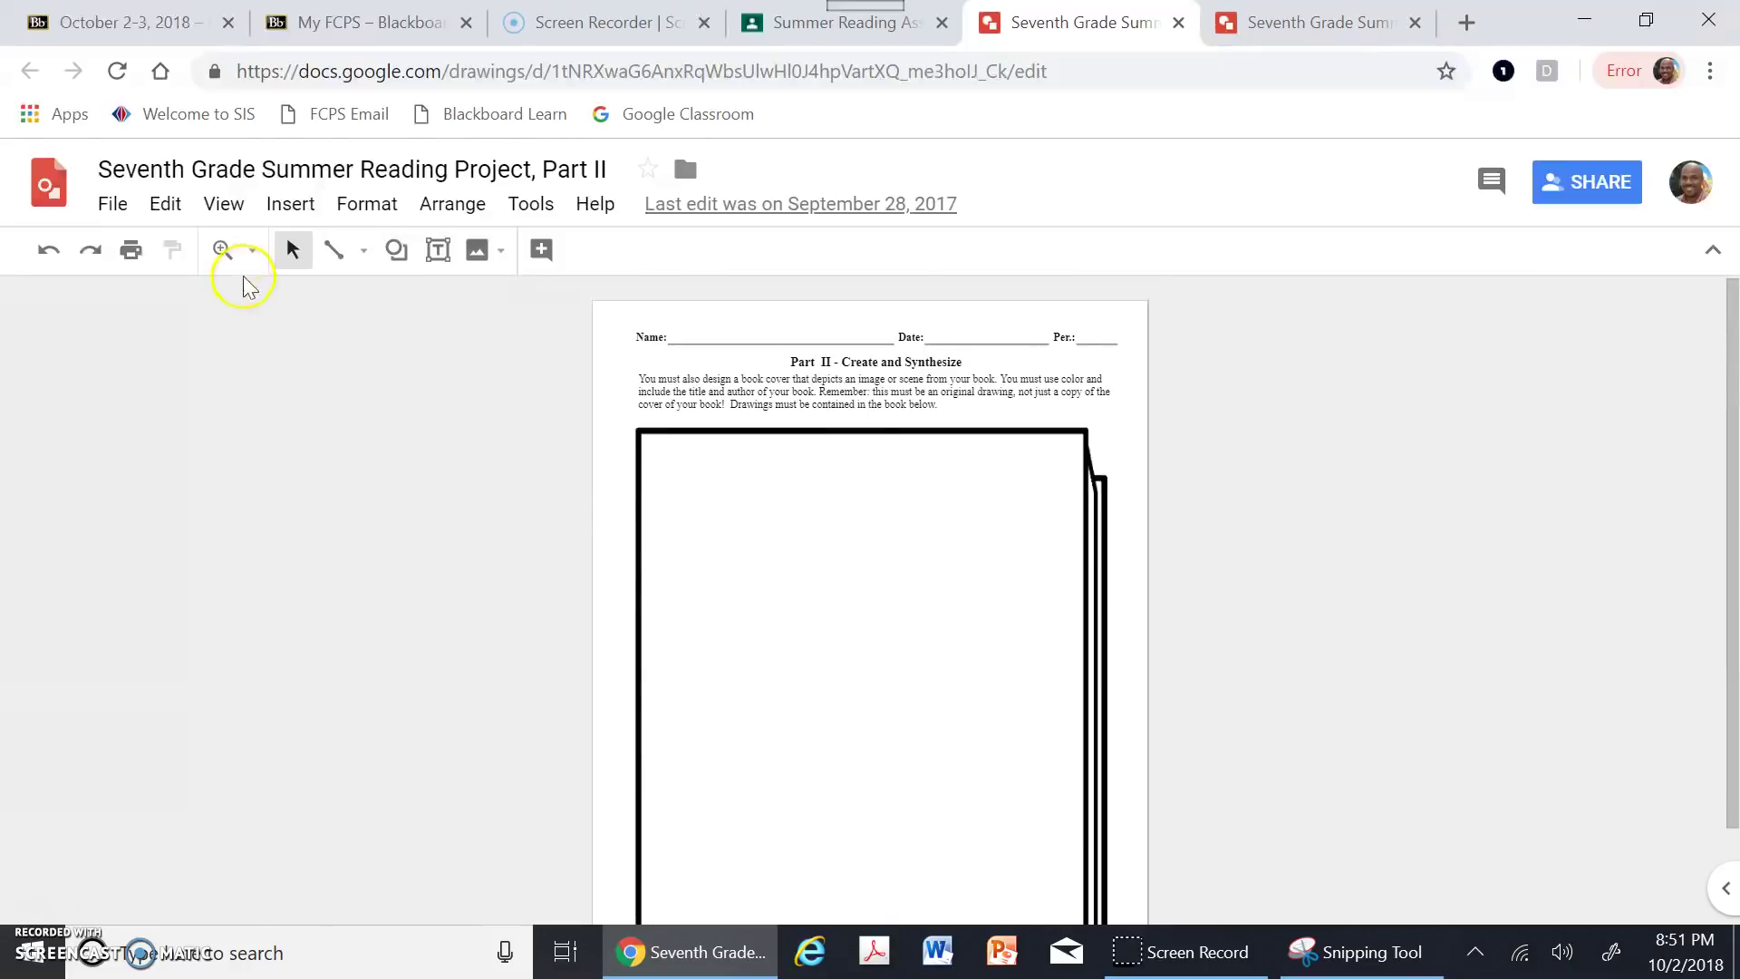
{"action": "left_click", "coordinate": [251, 250]}
{"action": "left_click", "coordinate": [307, 380]}
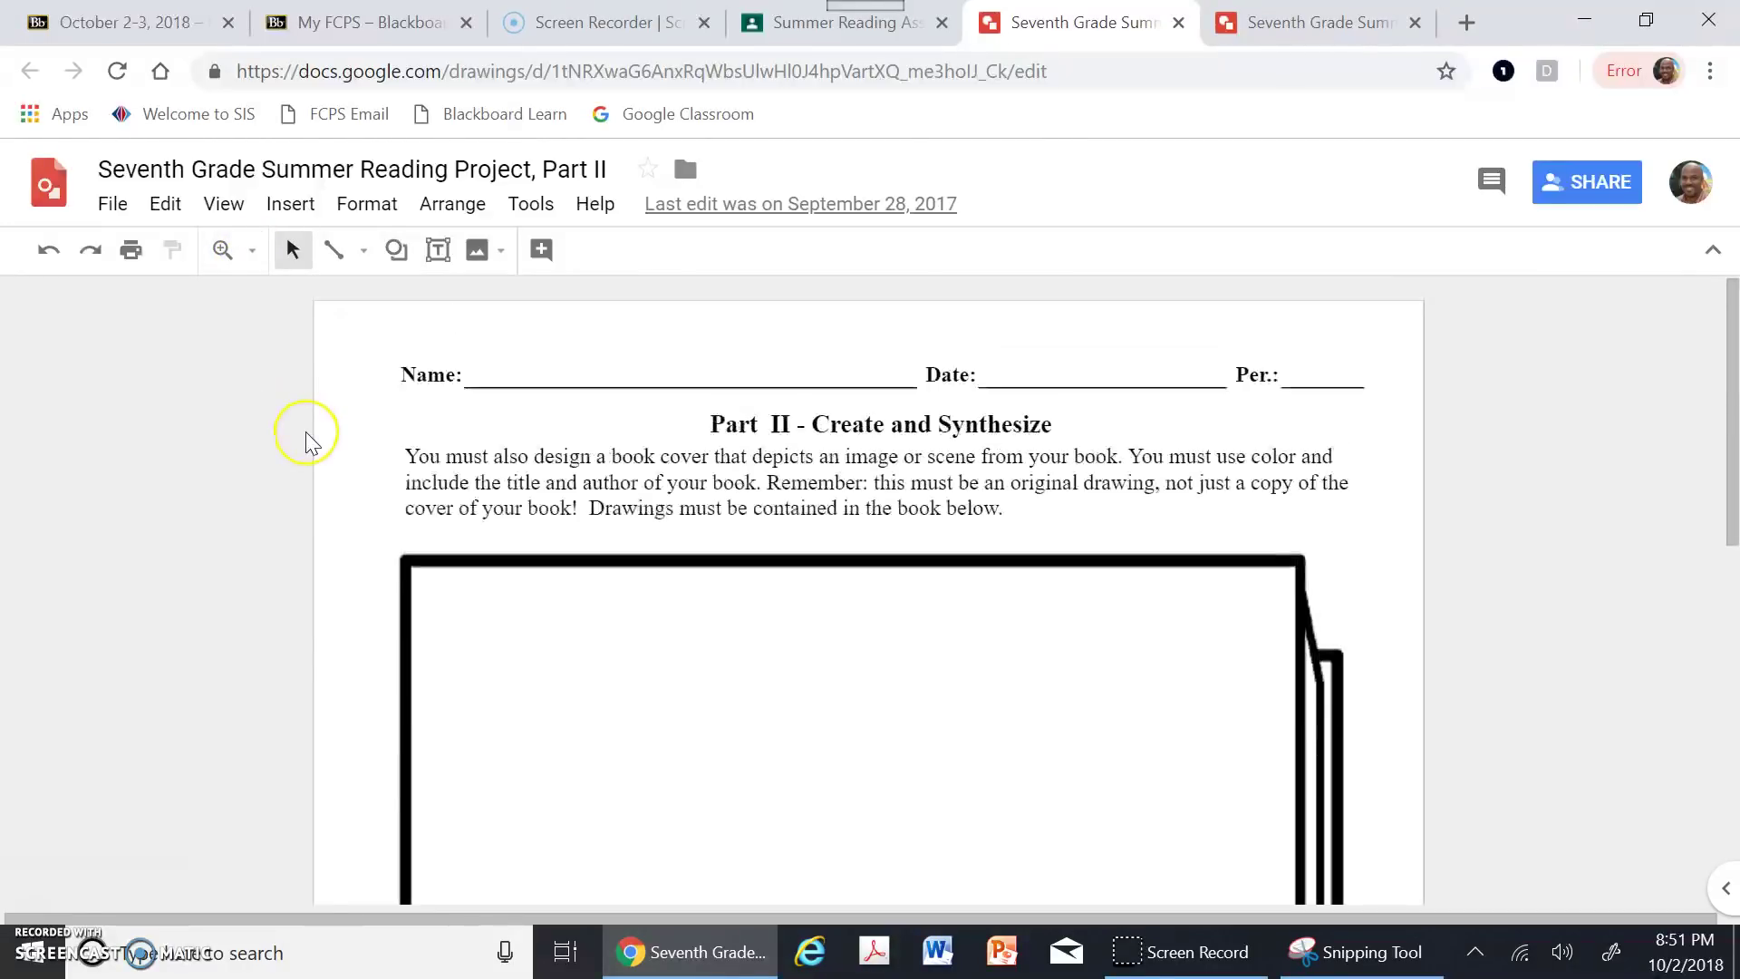
Step: Magnify the instruction paragraph above the book with the Zoom tool, and zoom back out to the page width
{"action": "left_click", "coordinate": [220, 254]}
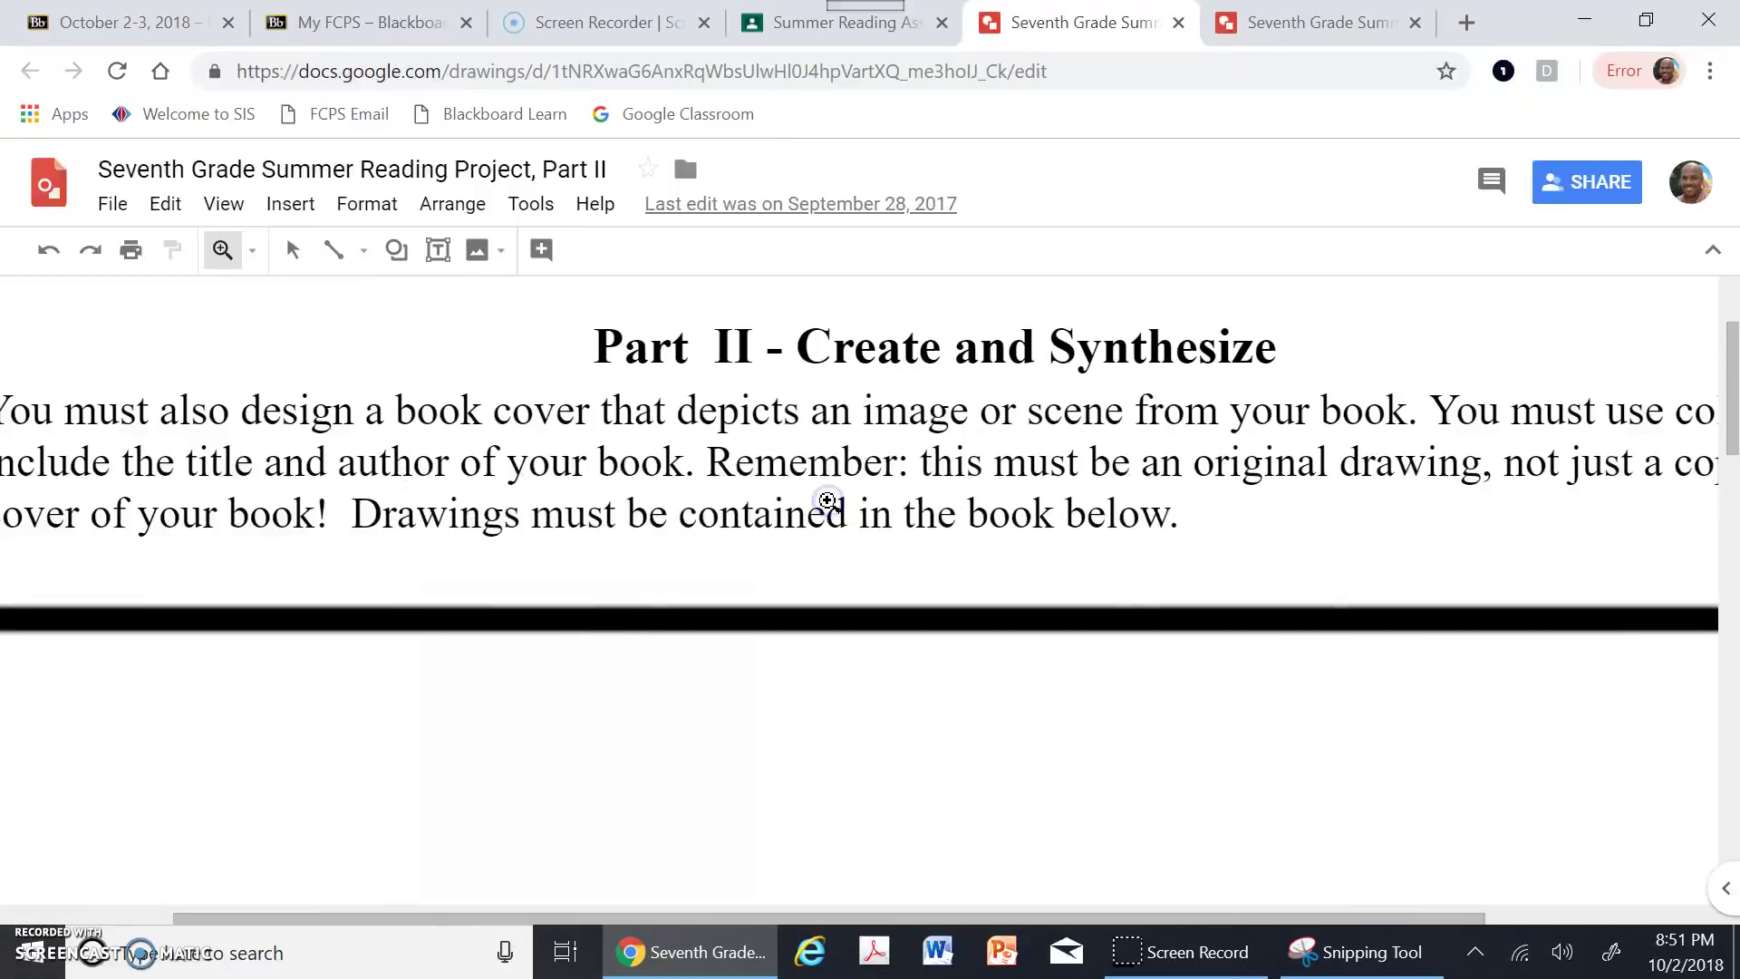
{"action": "left_click", "coordinate": [828, 501]}
{"action": "left_click", "coordinate": [827, 501]}
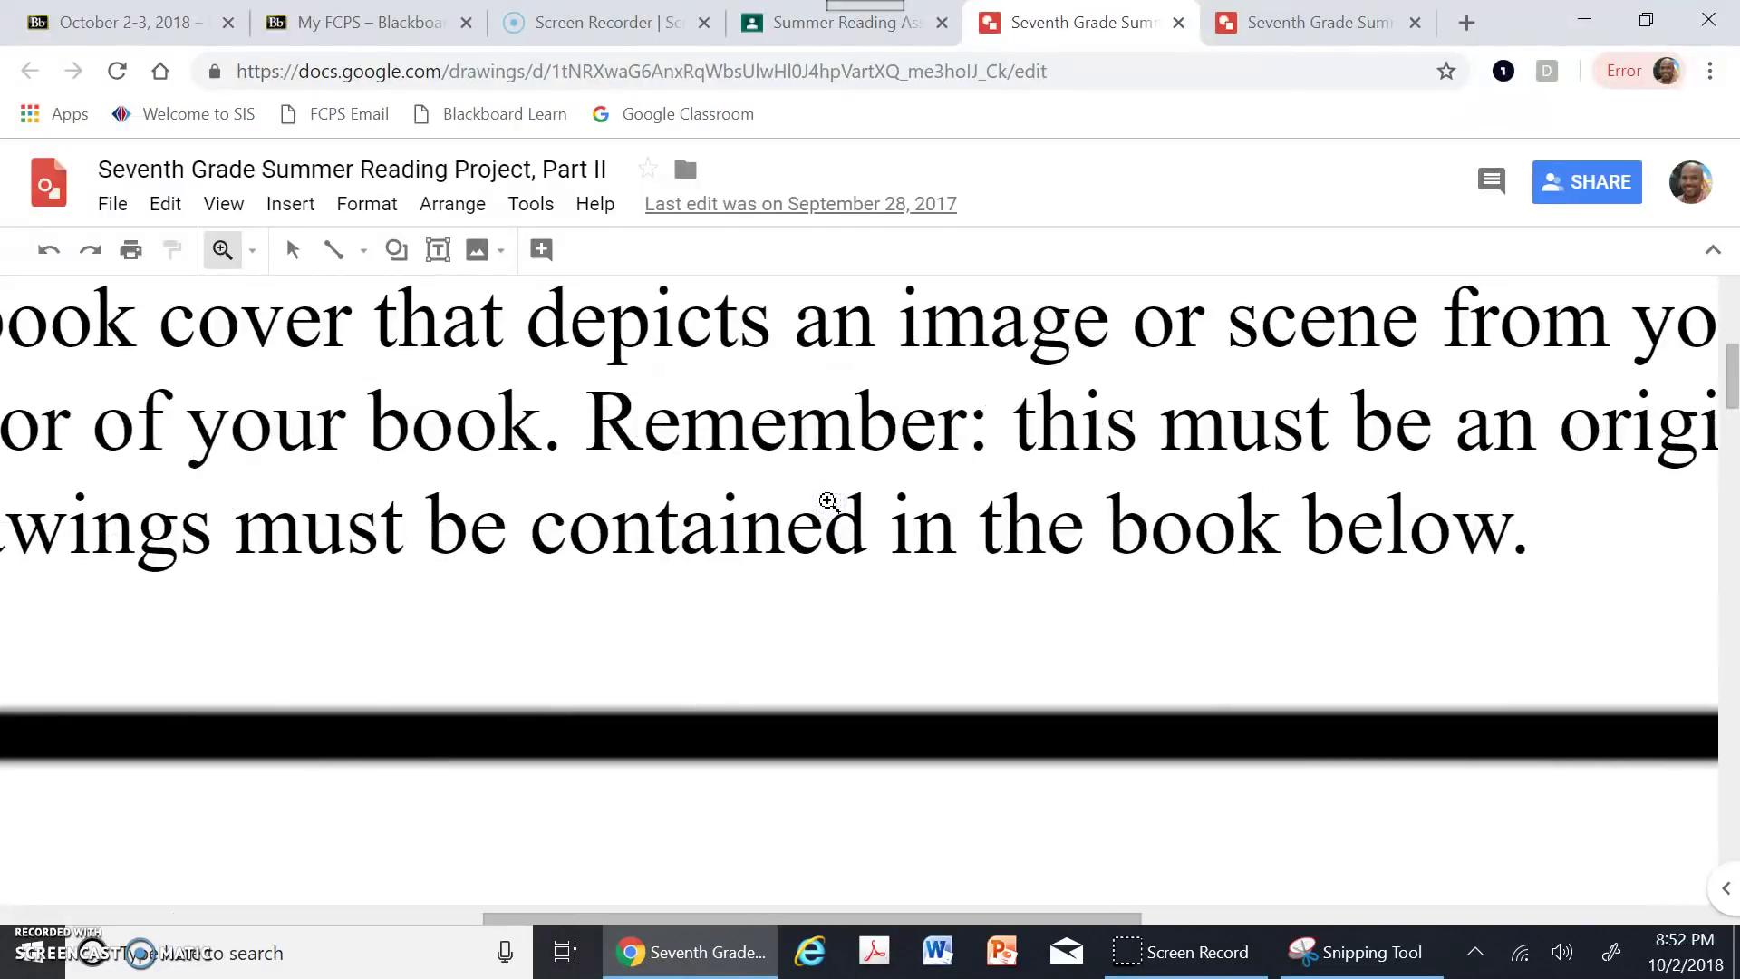
{"action": "left_click", "coordinate": [828, 501], "text": "shift"}
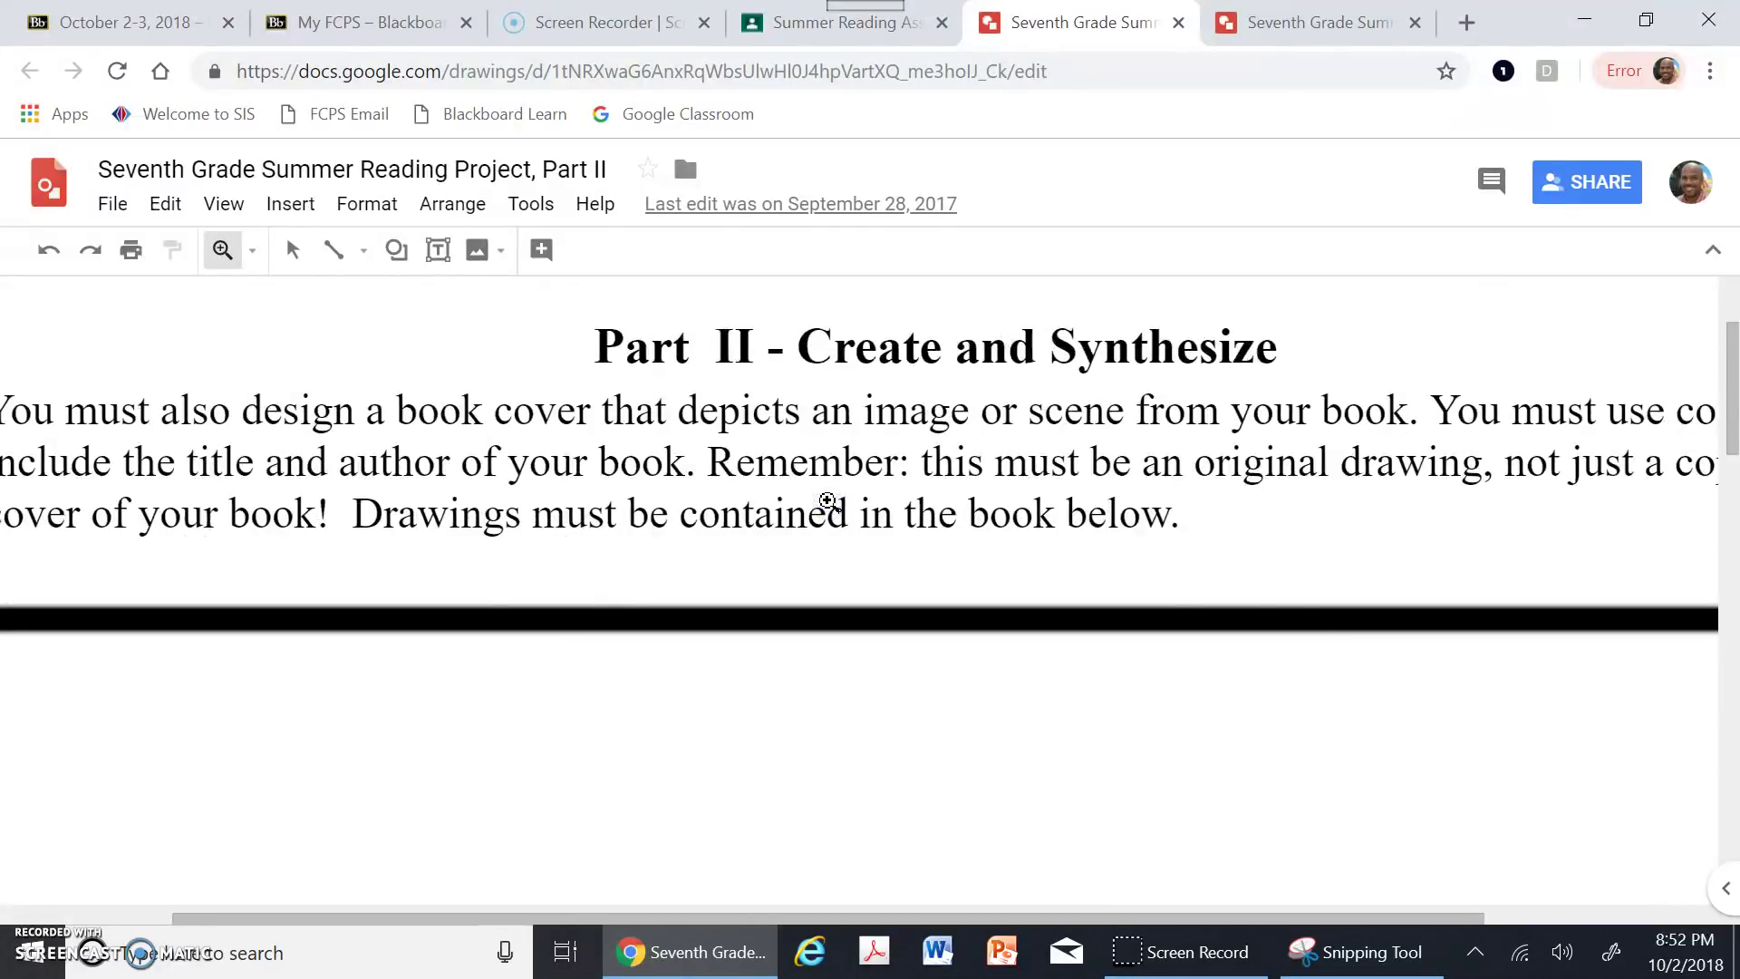
{"action": "left_click", "coordinate": [827, 501], "text": "shift"}
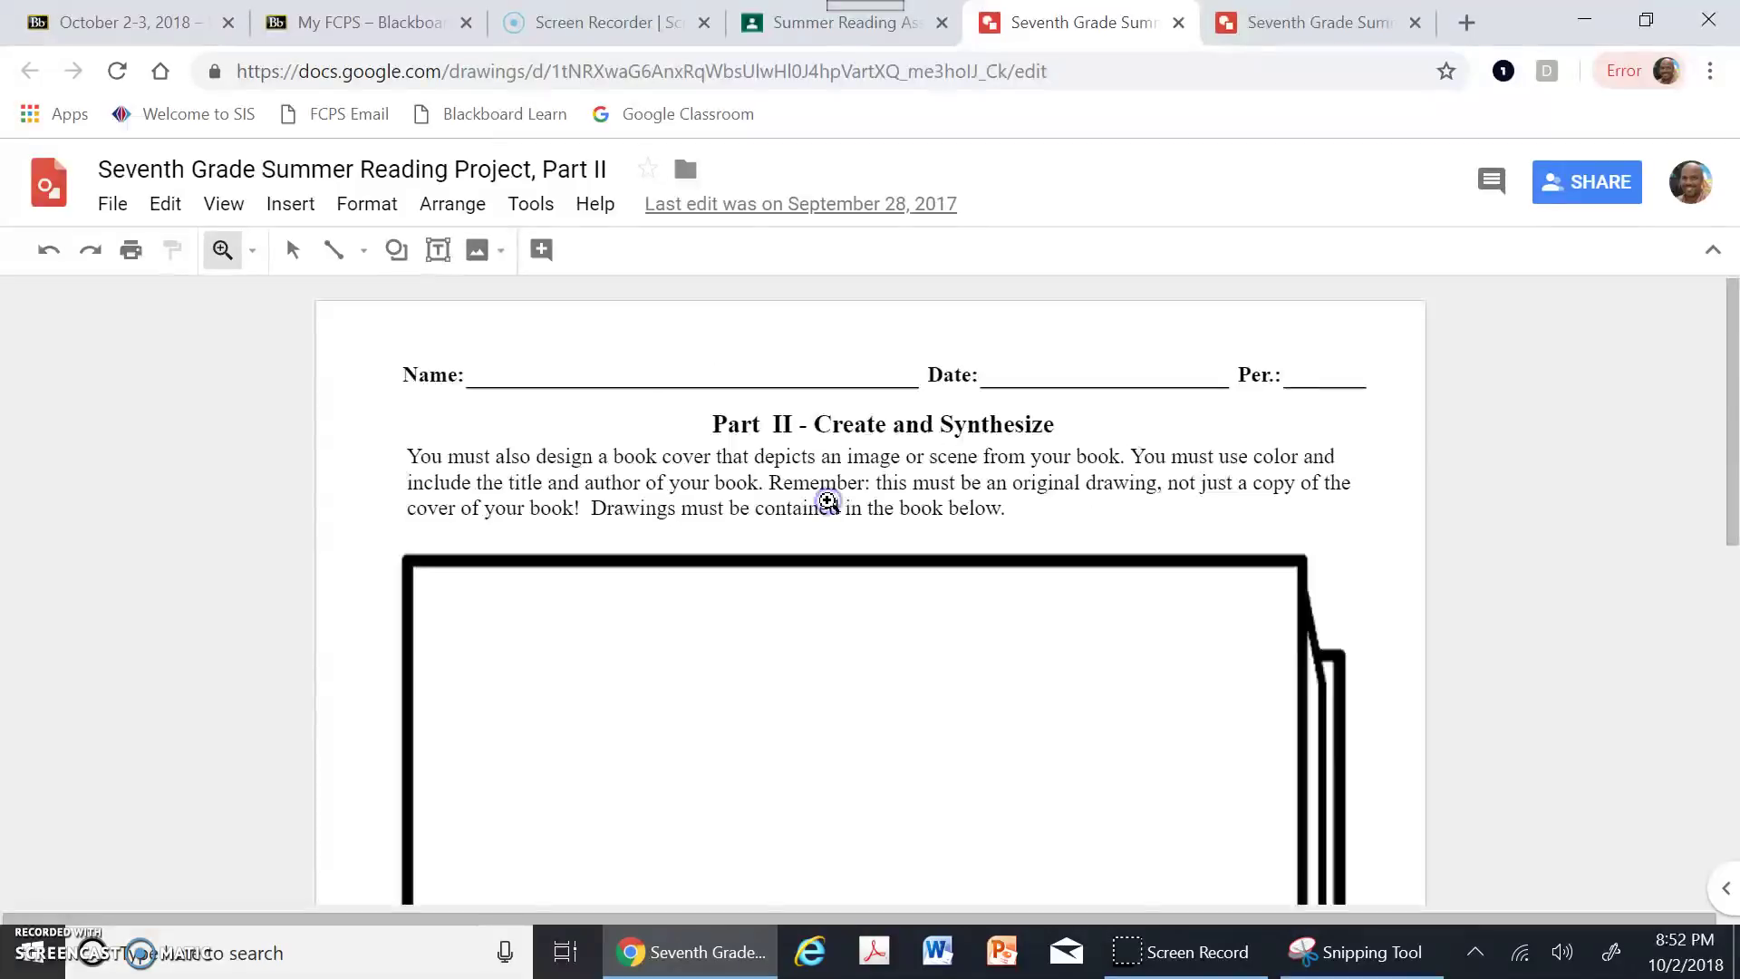
{"action": "left_click", "coordinate": [827, 499]}
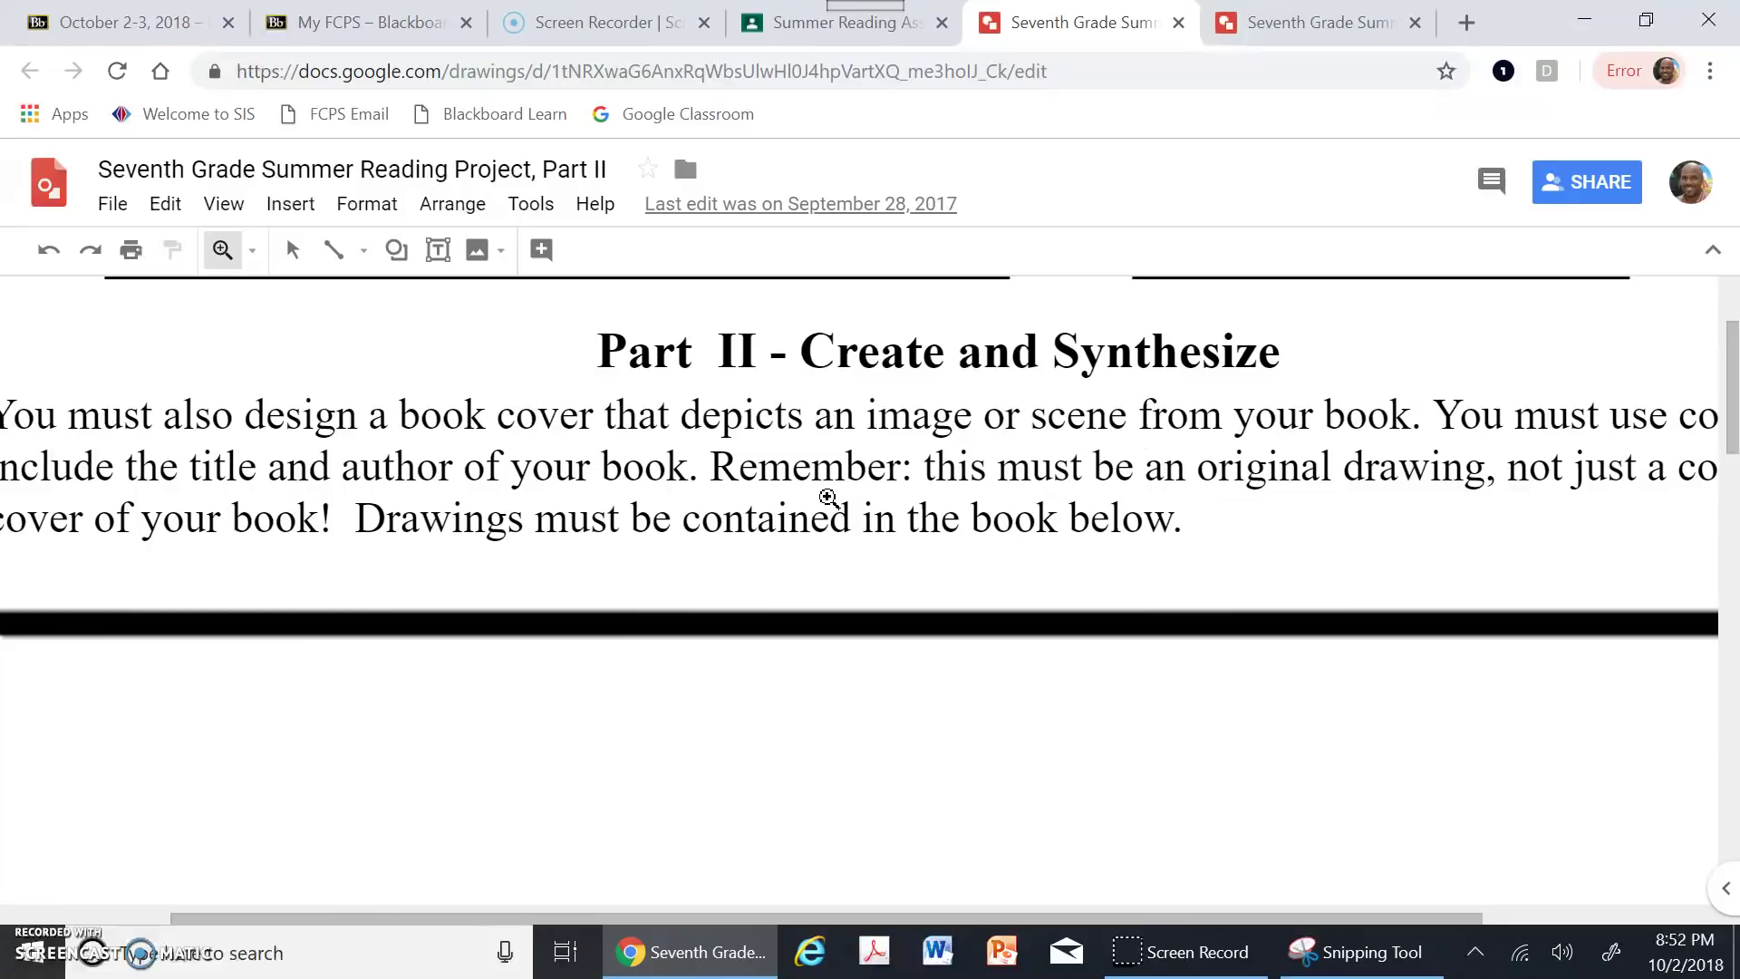
{"action": "left_click", "coordinate": [828, 497], "text": "shift"}
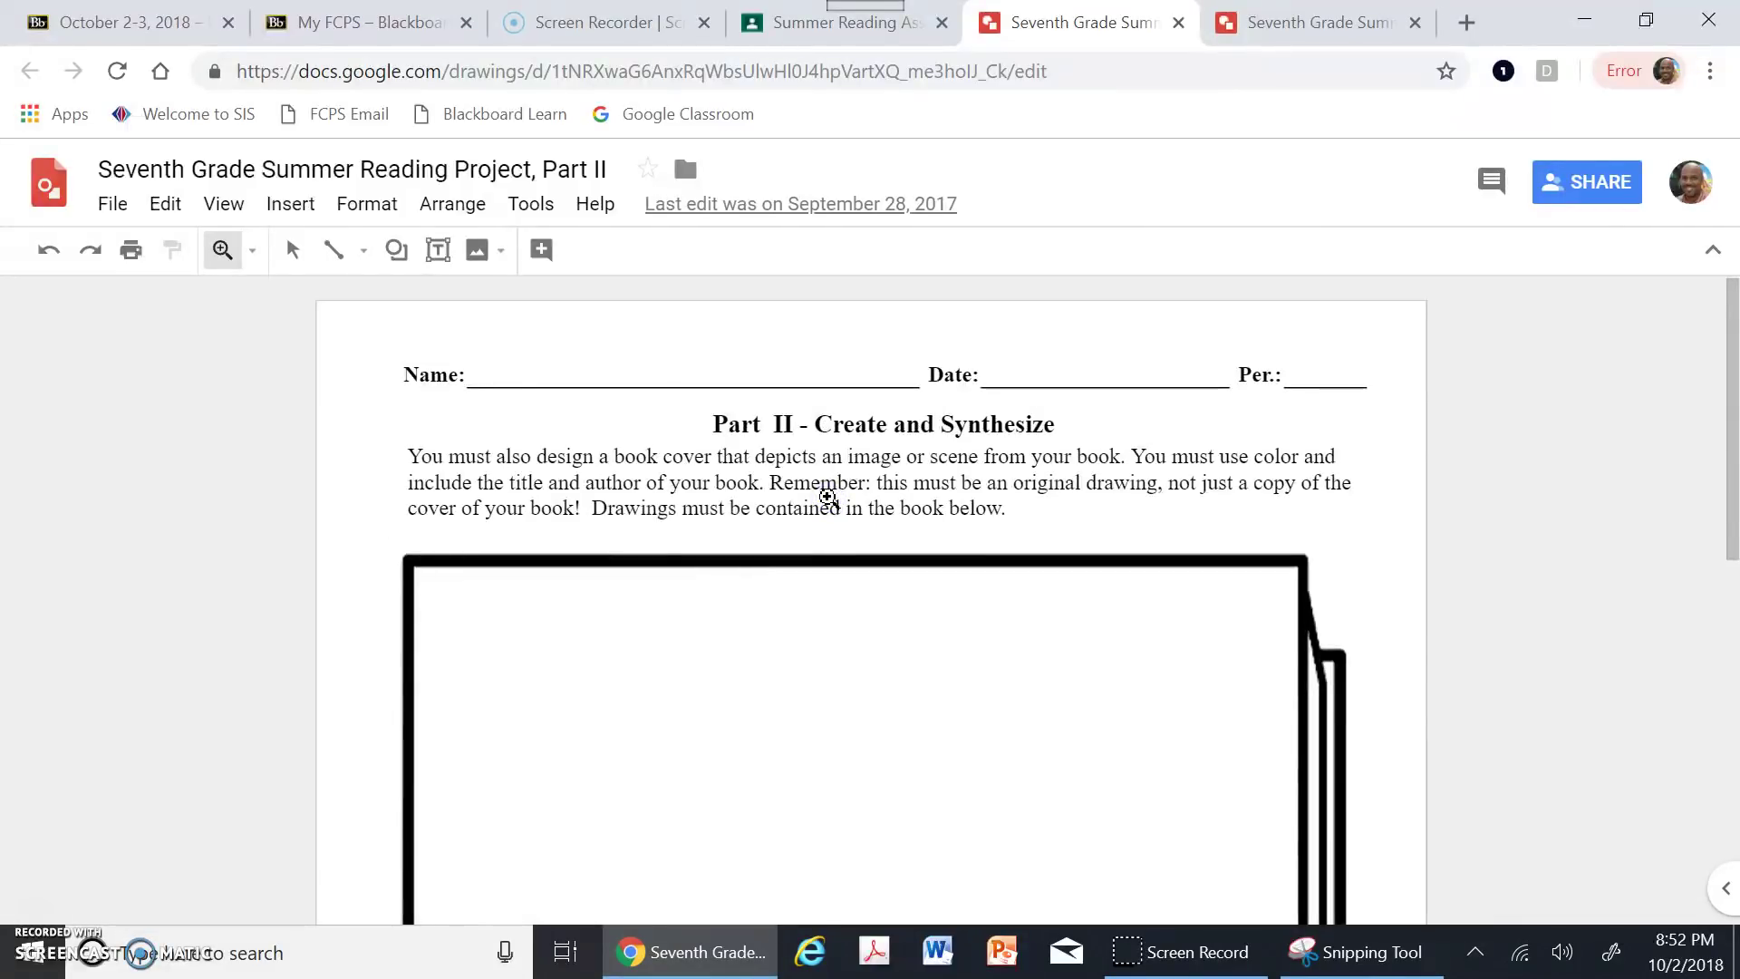
Step: Zoom the template out step by step to a small thumbnail, and enlarge it again around the book outline
{"action": "scroll", "coordinate": [827, 497], "scroll_direction": "down", "scroll_amount": 6}
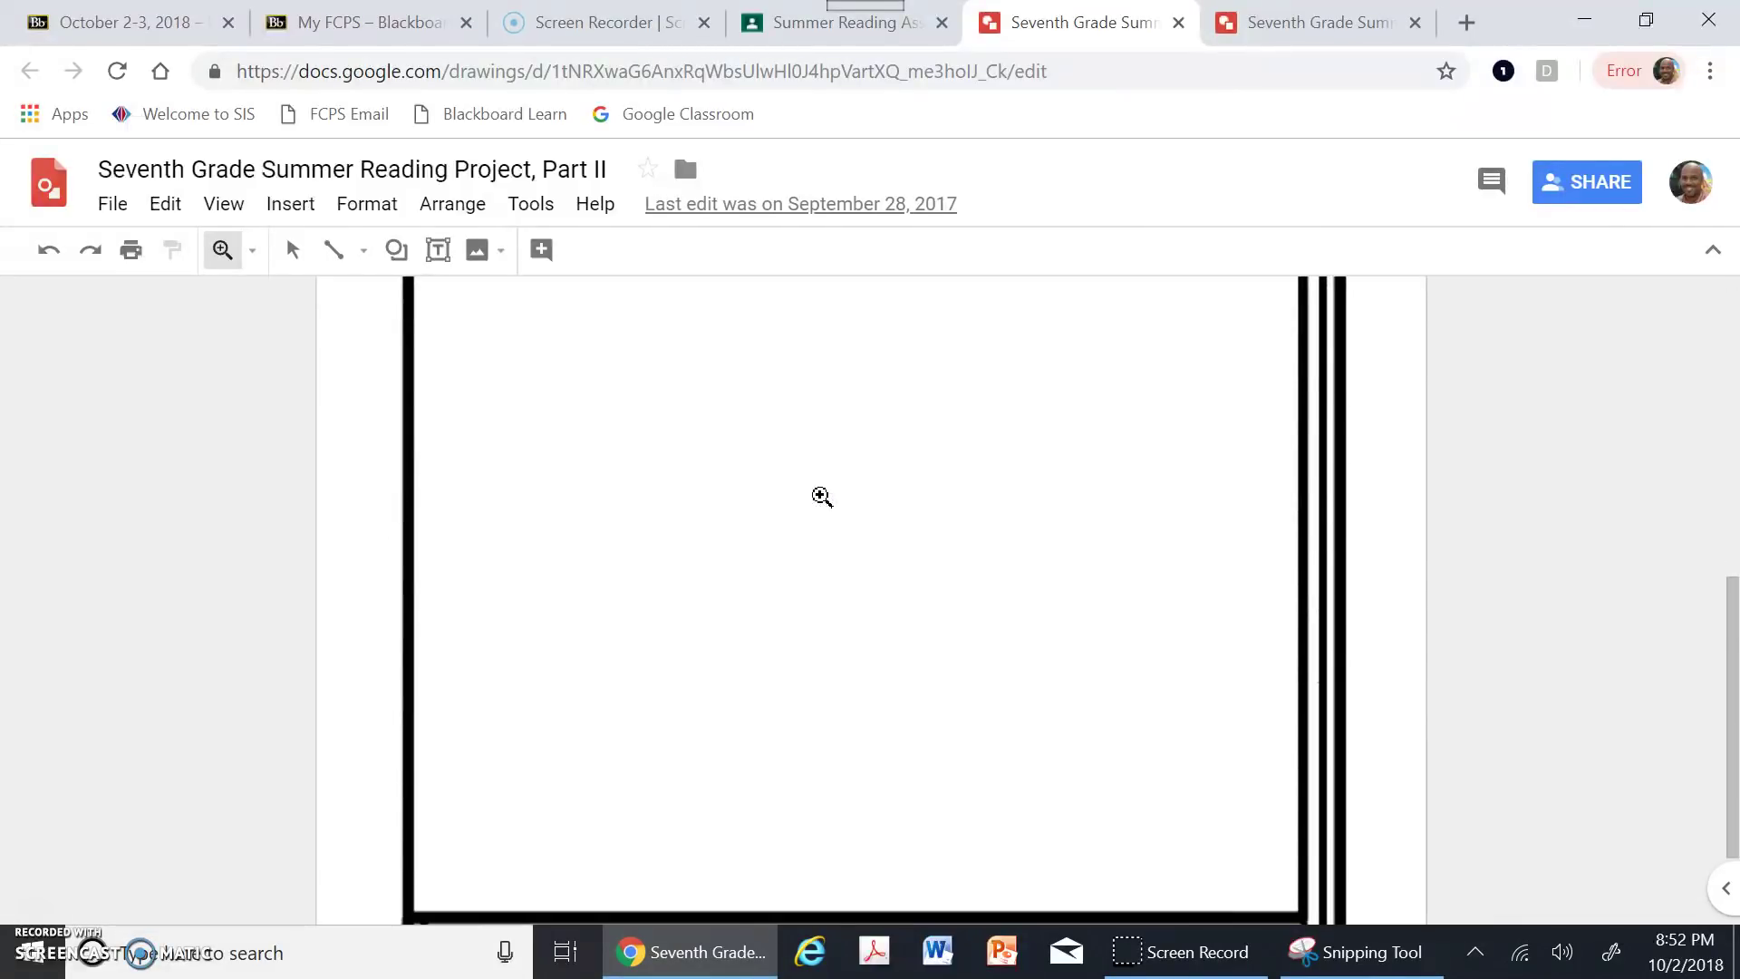
{"action": "left_click", "coordinate": [822, 496], "text": "shift"}
{"action": "scroll", "coordinate": [822, 495], "scroll_direction": "up", "scroll_amount": 3}
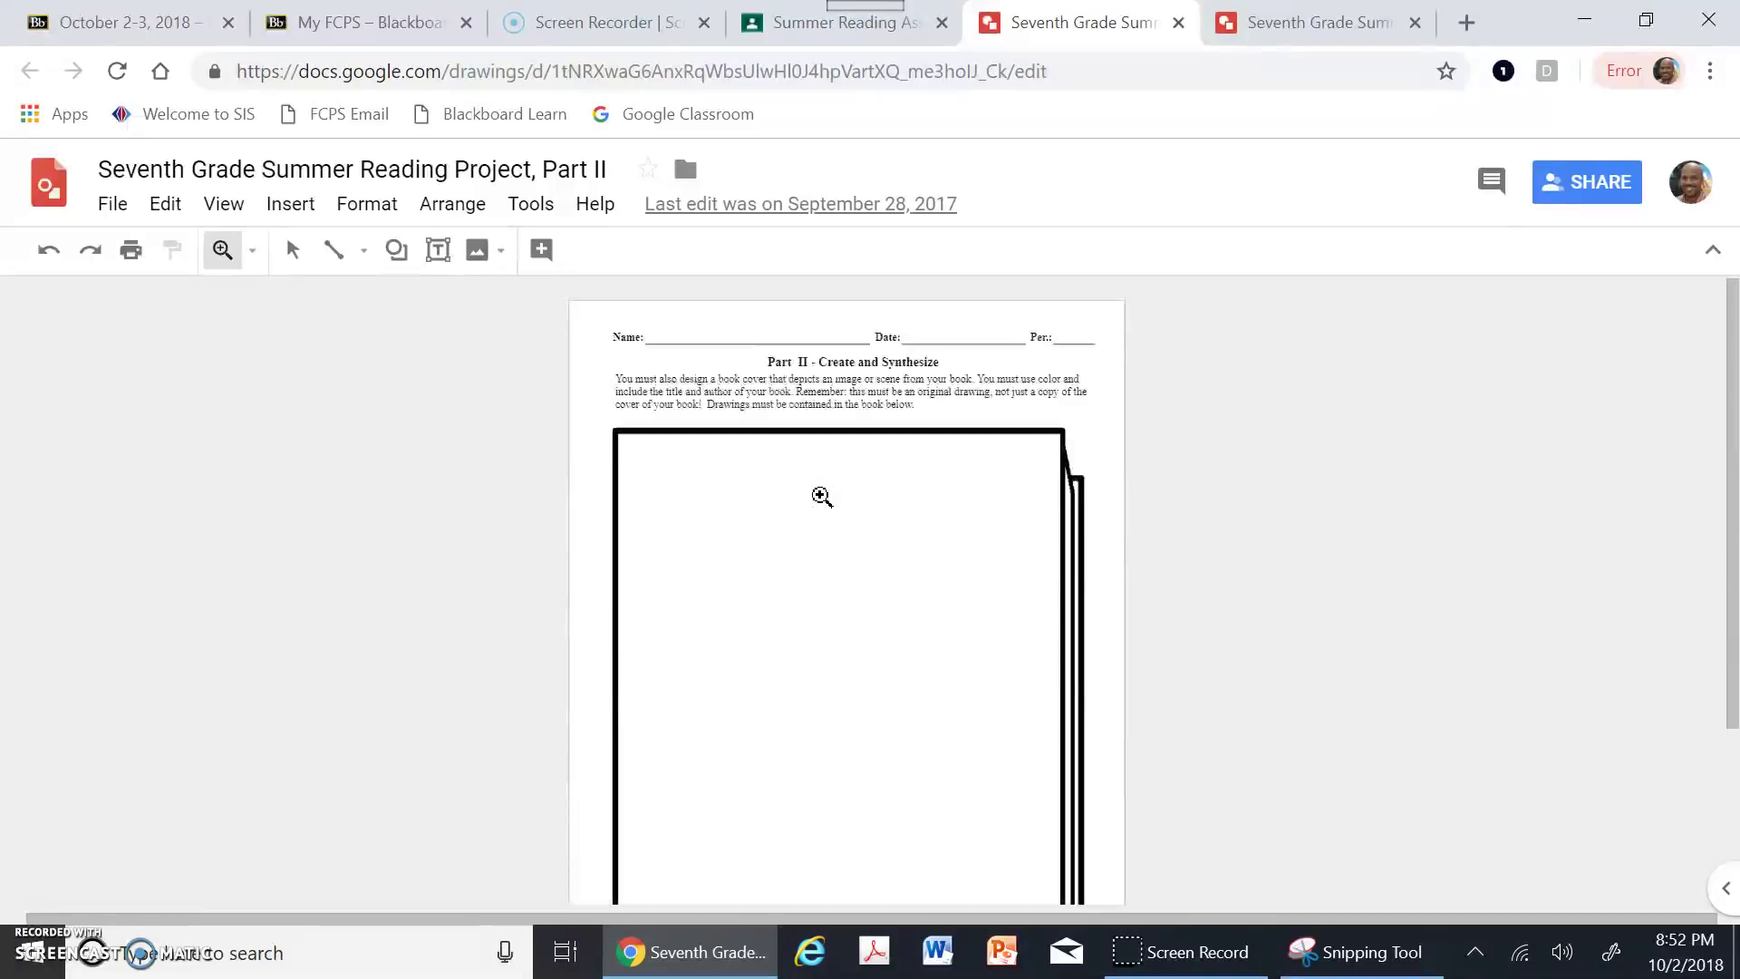
{"action": "scroll", "coordinate": [822, 496], "scroll_direction": "down", "scroll_amount": 3}
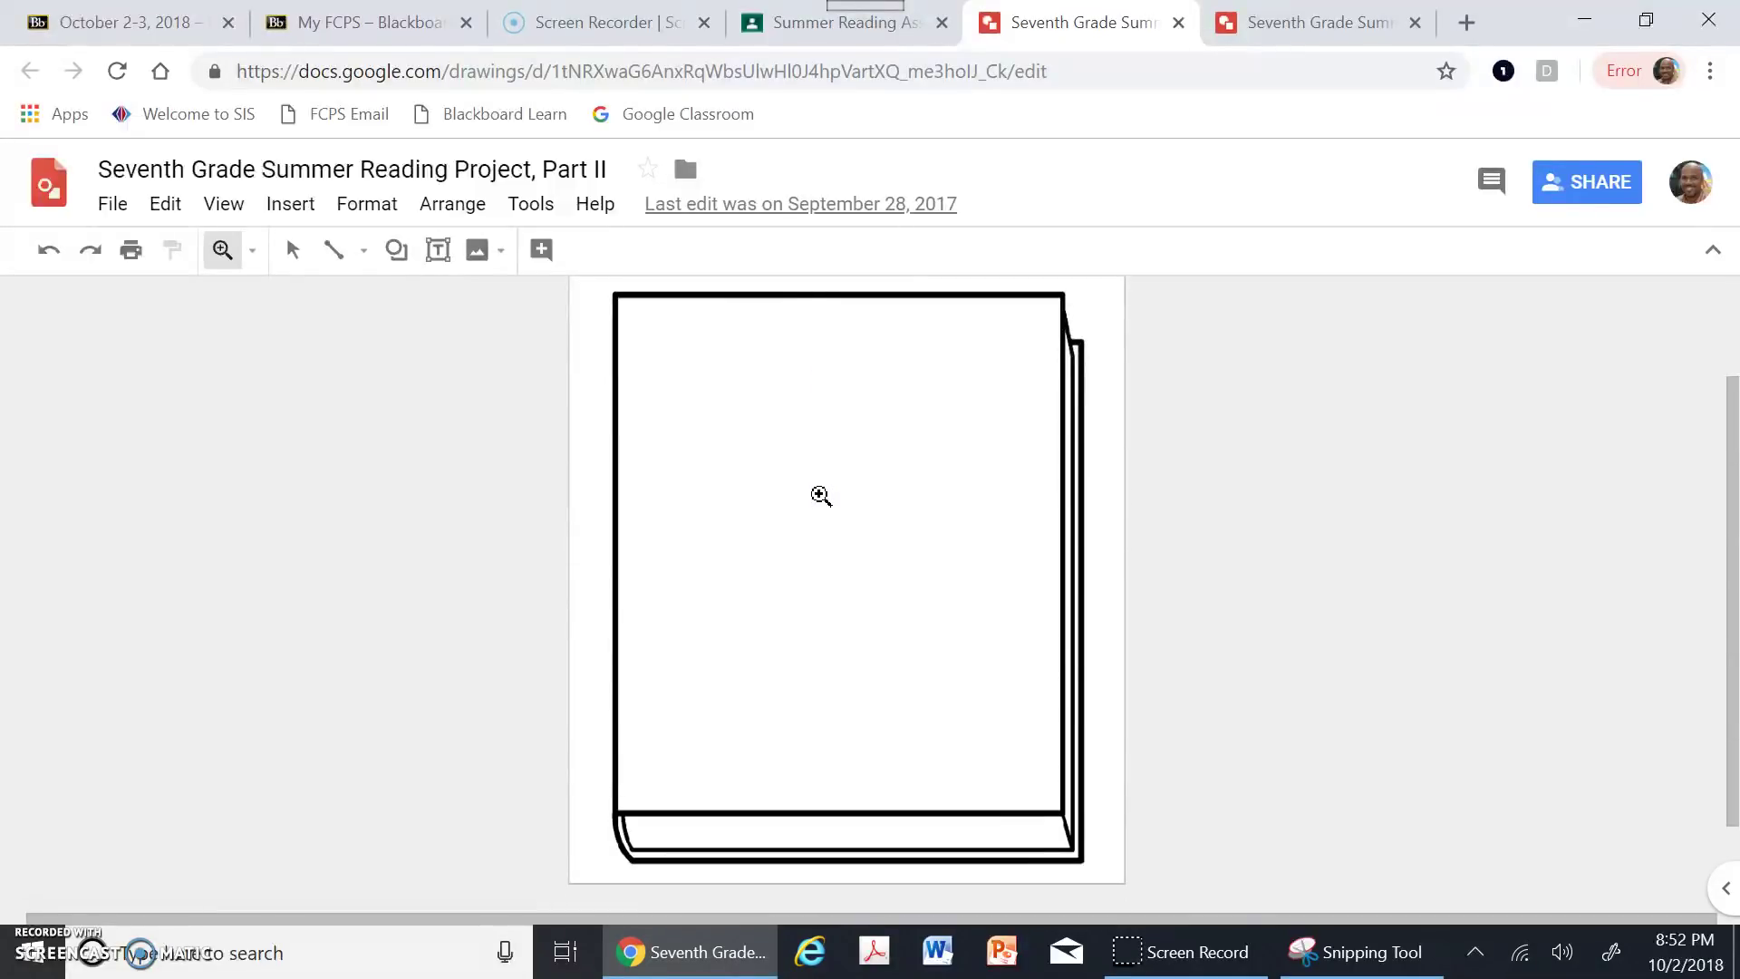
{"action": "left_click", "coordinate": [800, 440], "text": "shift"}
{"action": "scroll", "coordinate": [800, 440], "scroll_direction": "up", "scroll_amount": 2}
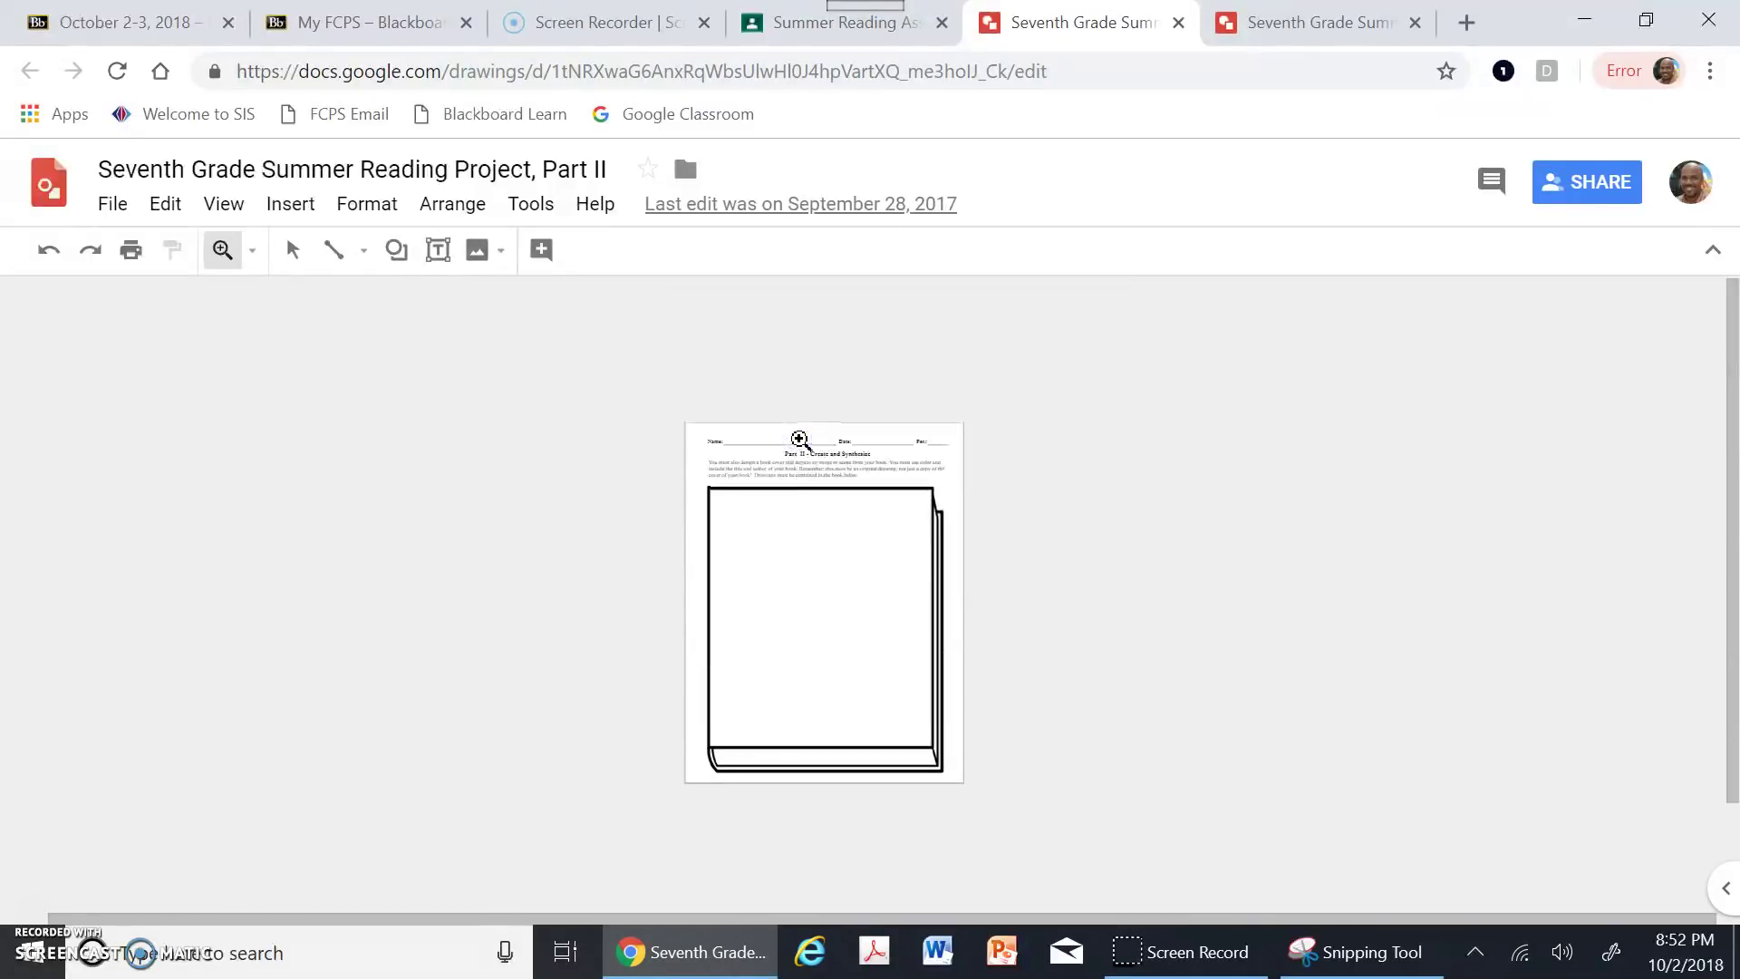
{"action": "left_click", "coordinate": [797, 437], "text": "shift"}
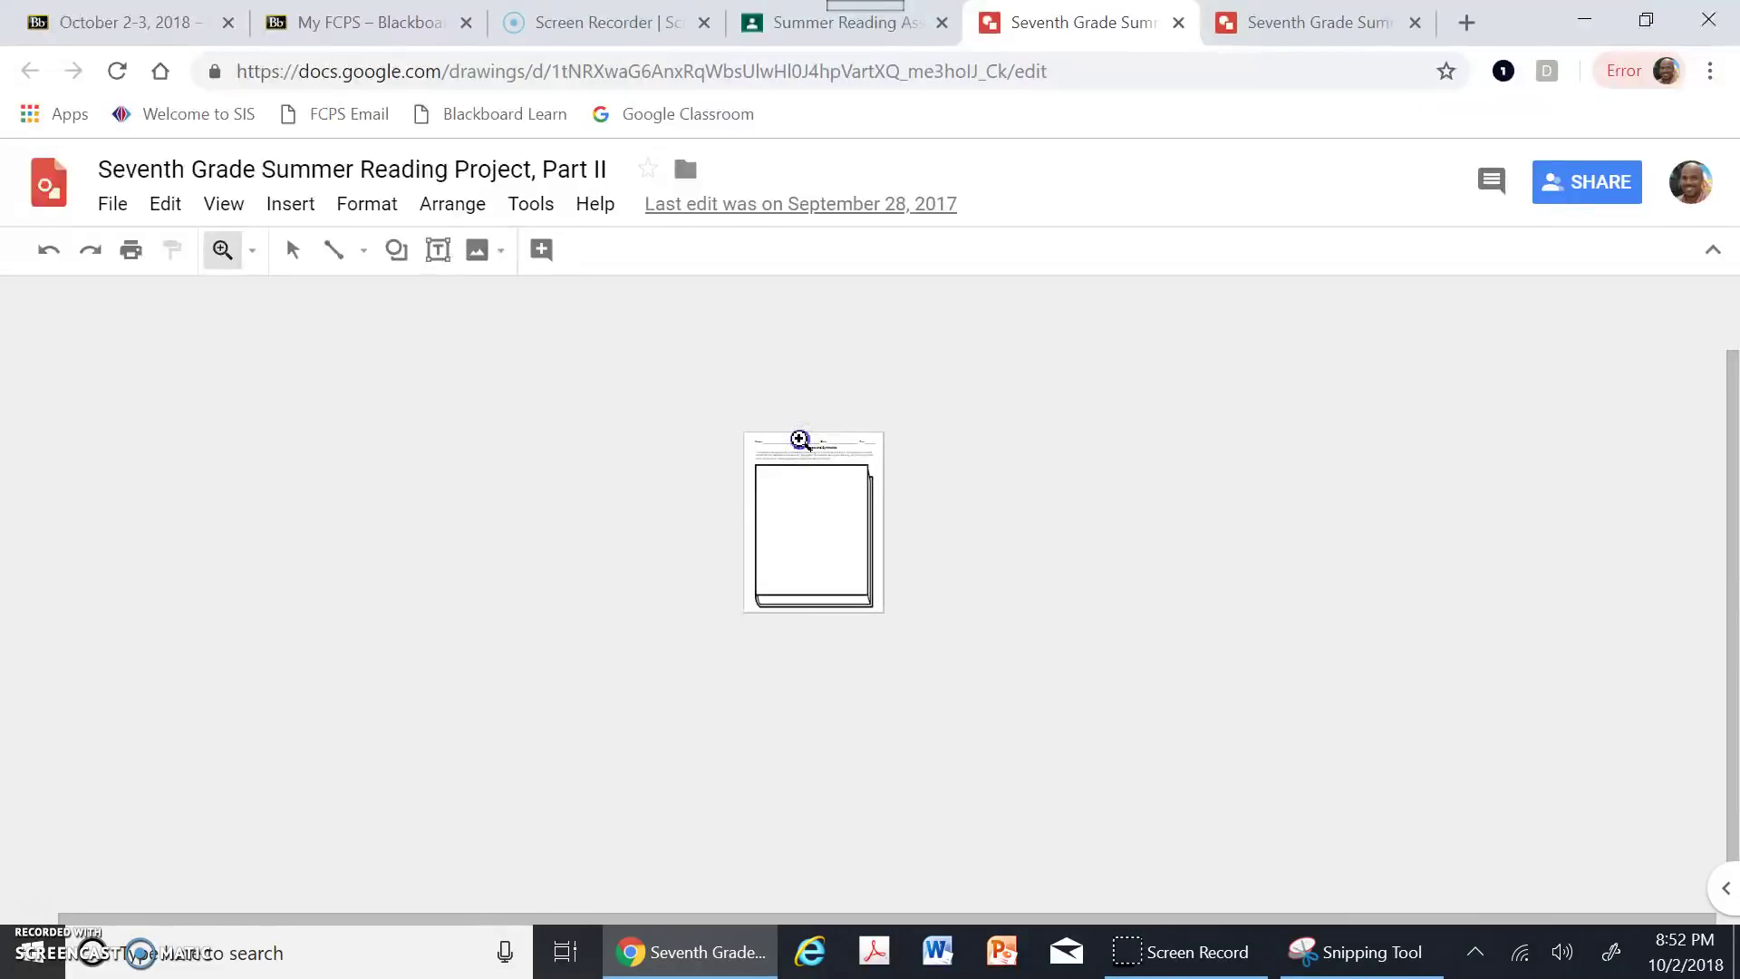
{"action": "left_click", "coordinate": [797, 439]}
{"action": "left_click", "coordinate": [794, 469]}
{"action": "left_click", "coordinate": [797, 484]}
{"action": "scroll", "coordinate": [798, 485], "scroll_direction": "down", "scroll_amount": 1}
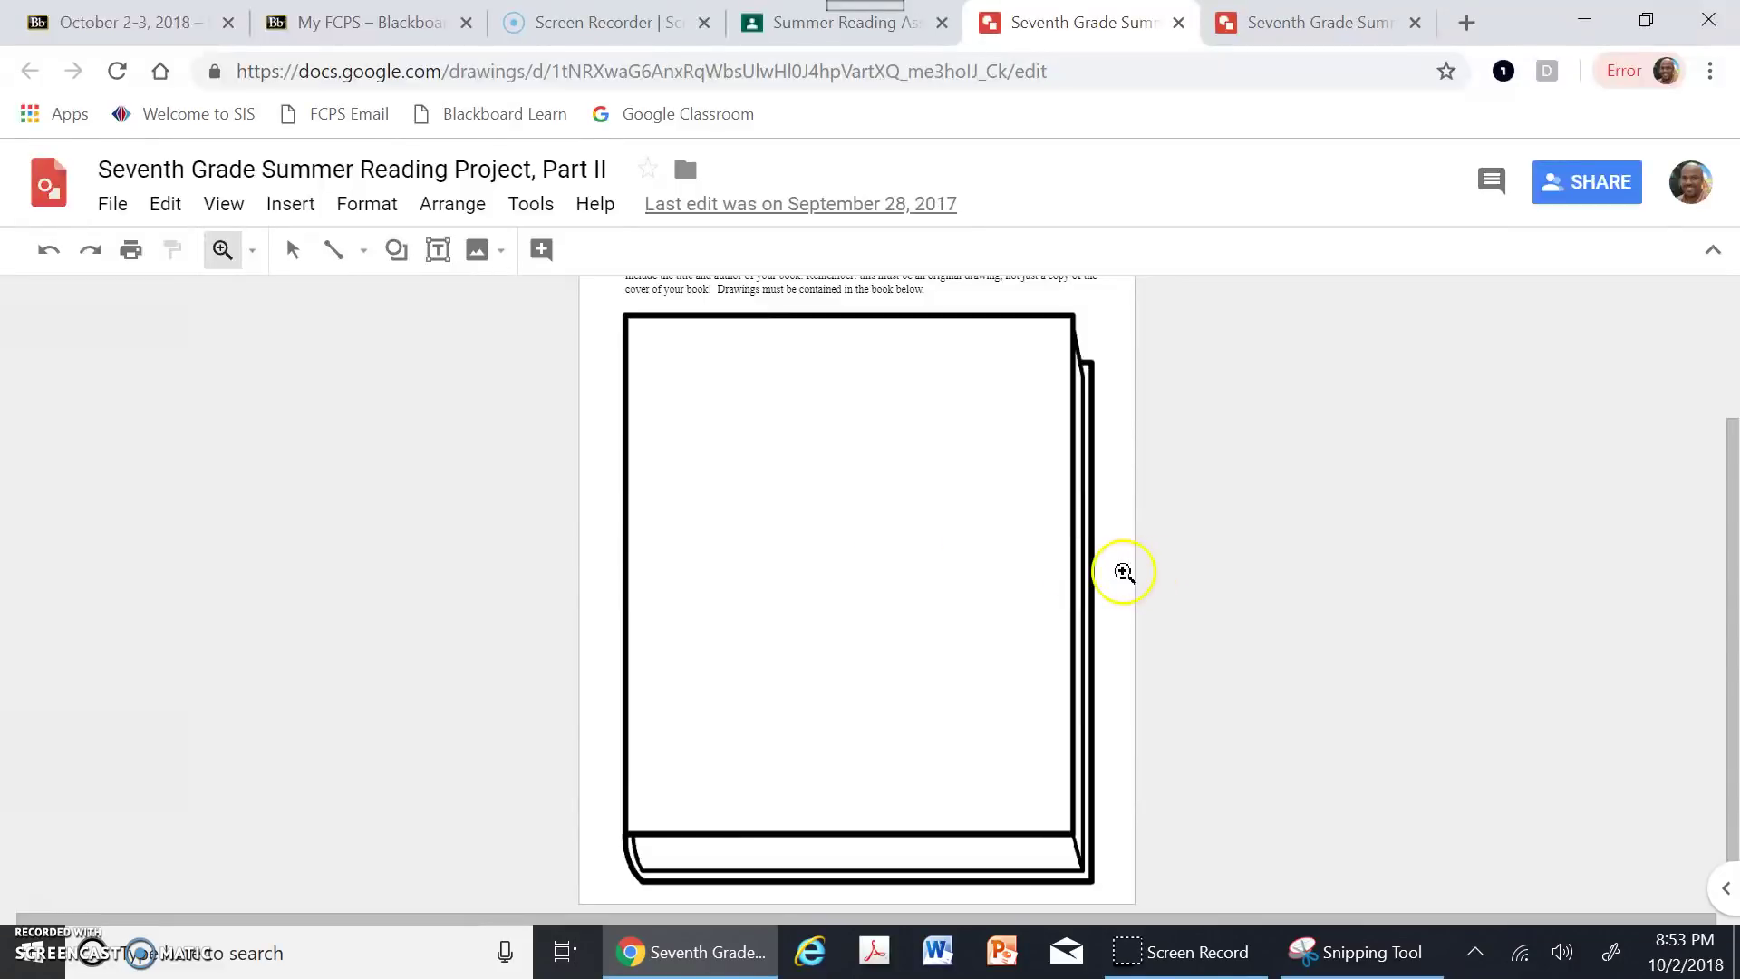
Step: Look over the page, magnify the blank book cover once, and return to a view of the whole book
{"action": "scroll", "coordinate": [1121, 572], "scroll_direction": "up", "scroll_amount": 2}
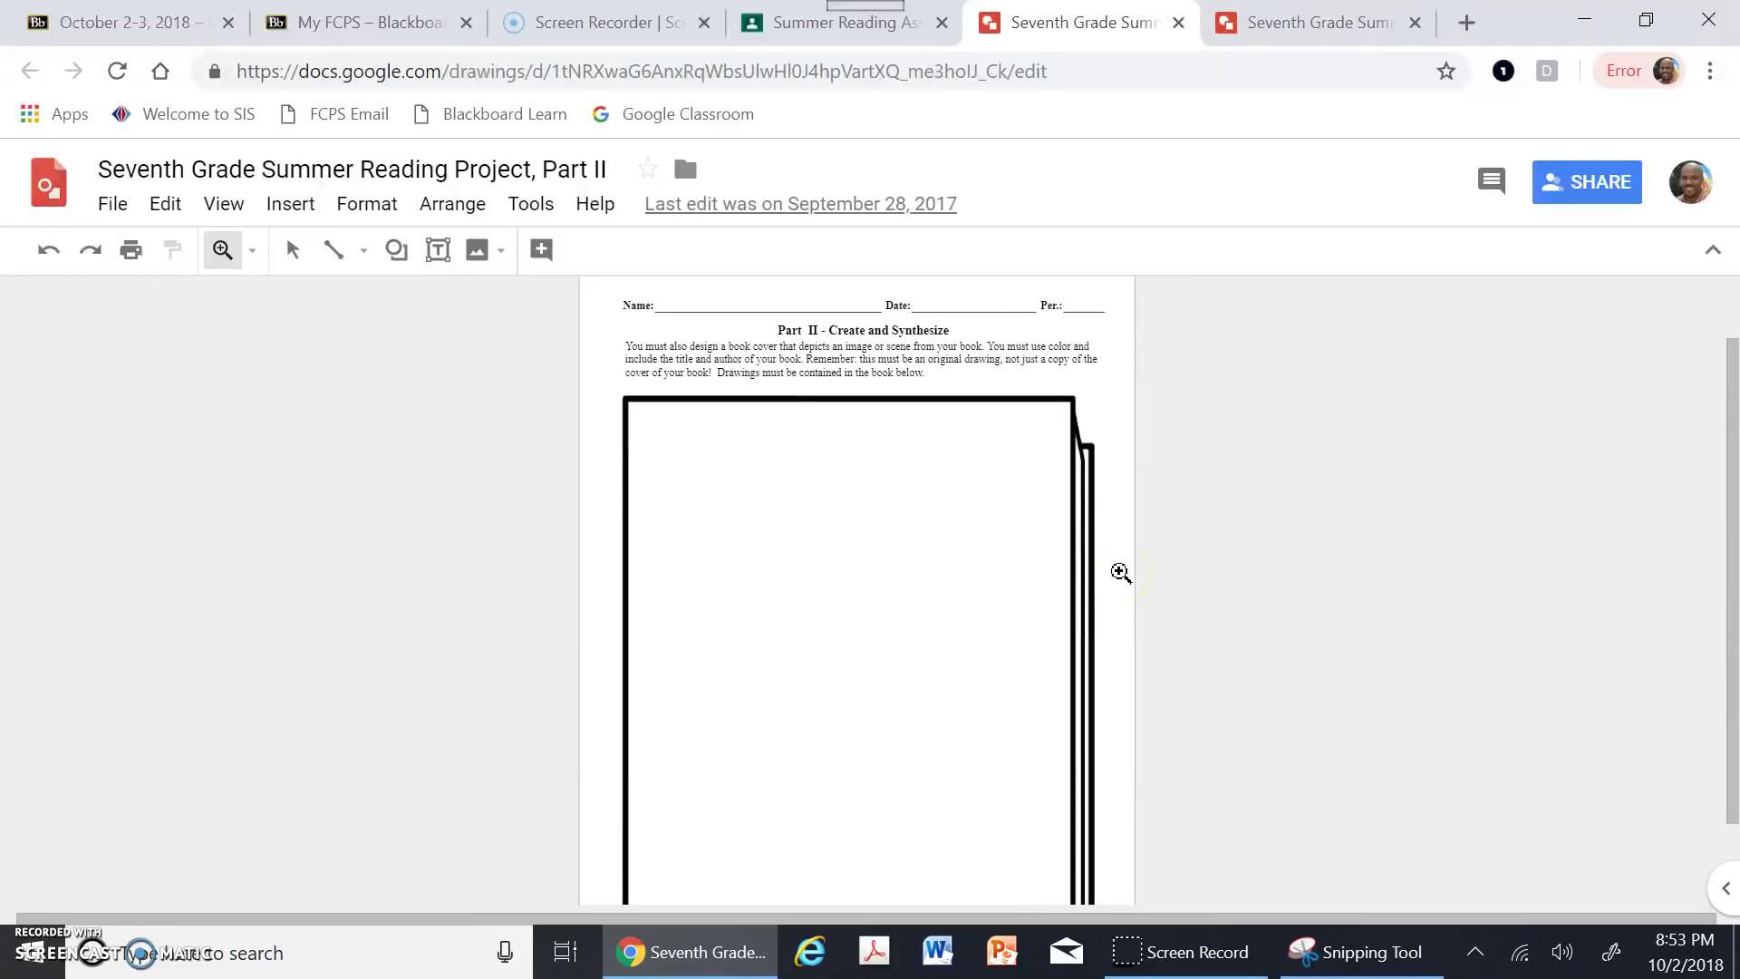
{"action": "scroll", "coordinate": [1121, 572], "scroll_direction": "down", "scroll_amount": 2}
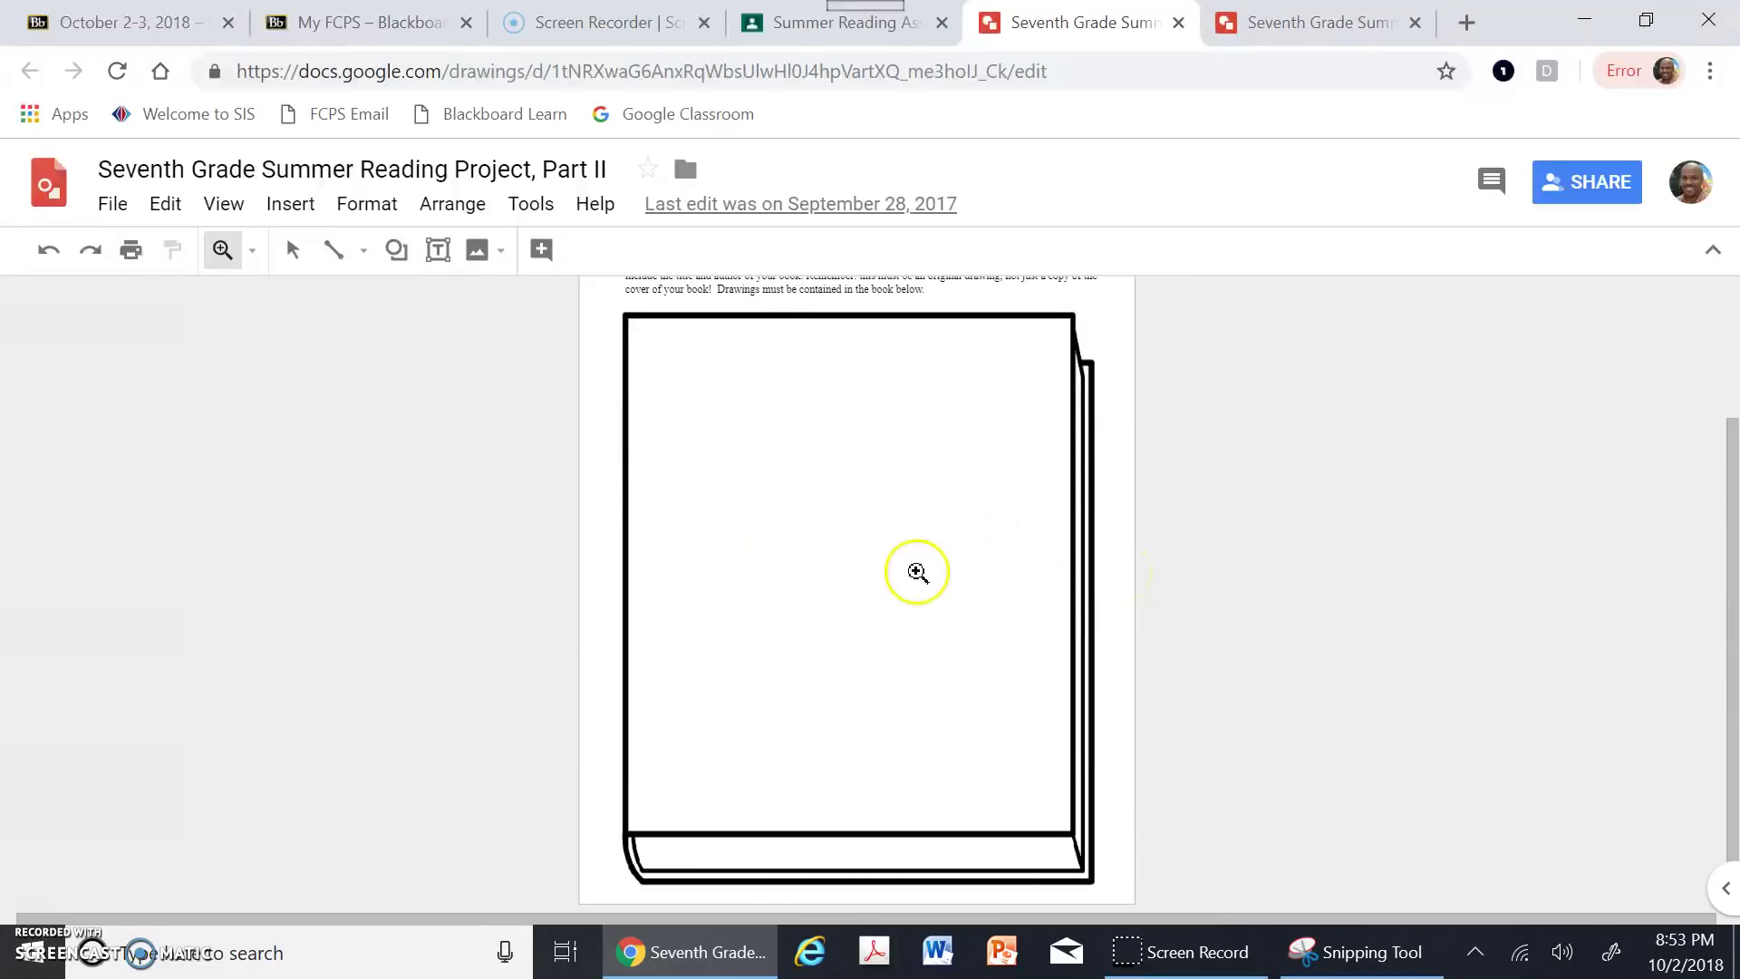
{"action": "left_click", "coordinate": [816, 495]}
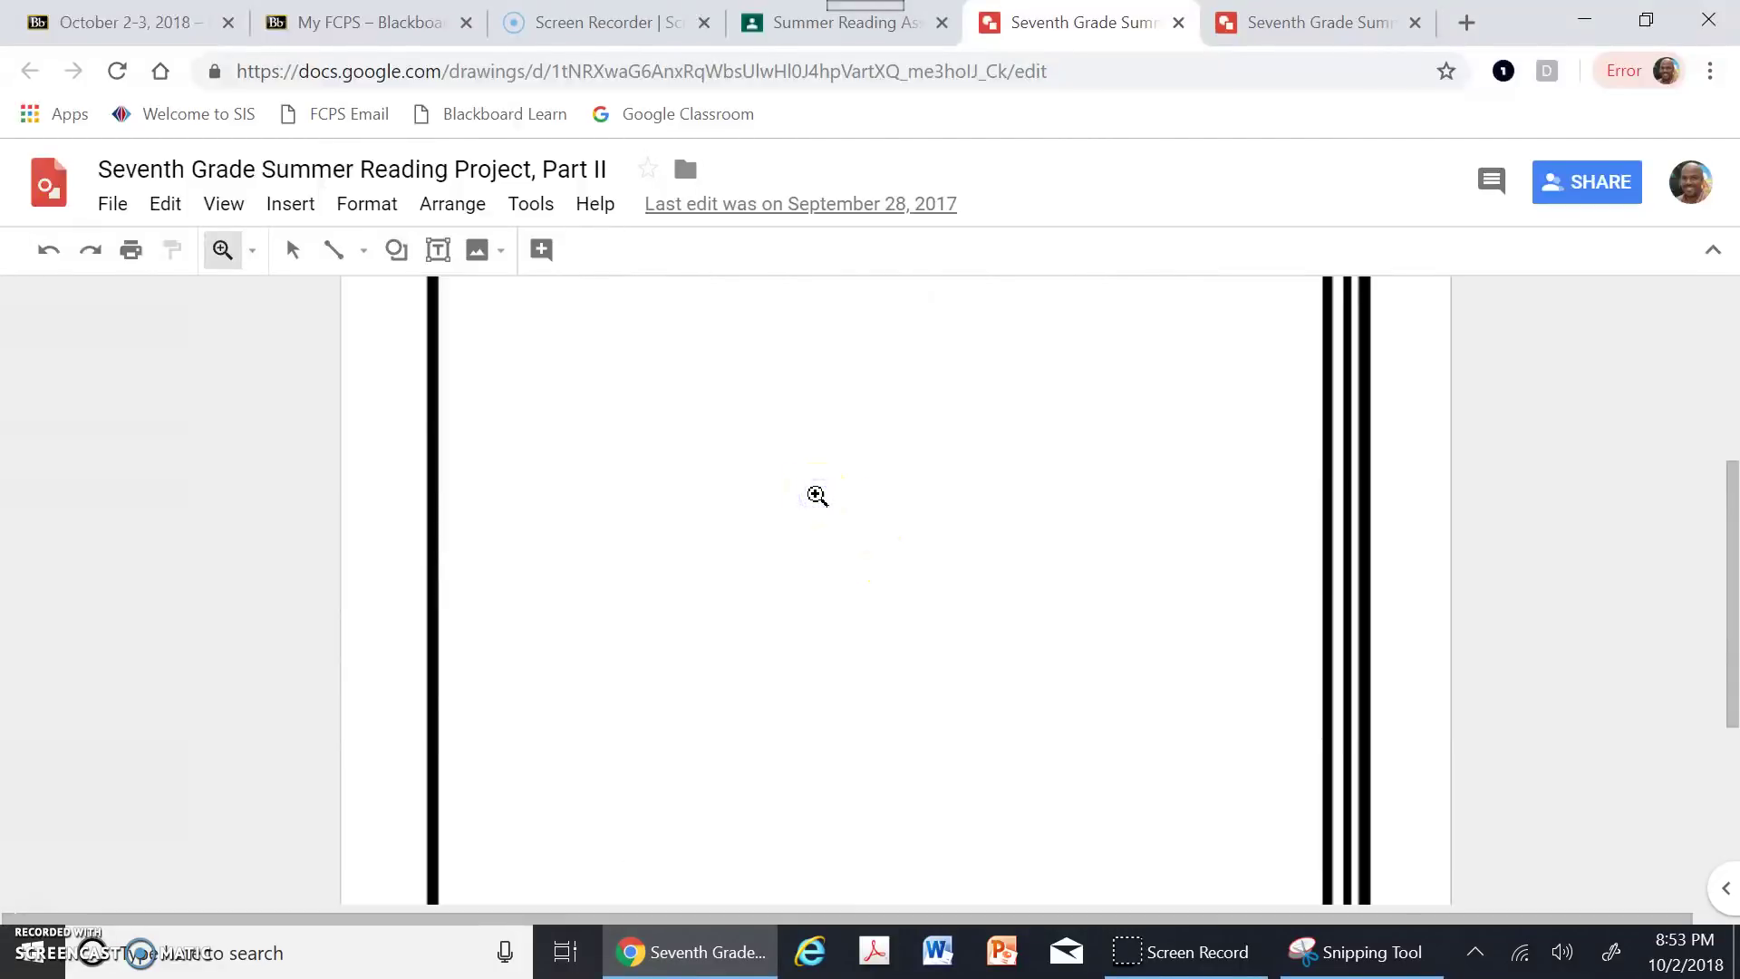
{"action": "scroll", "coordinate": [814, 495], "scroll_direction": "up", "scroll_amount": 3}
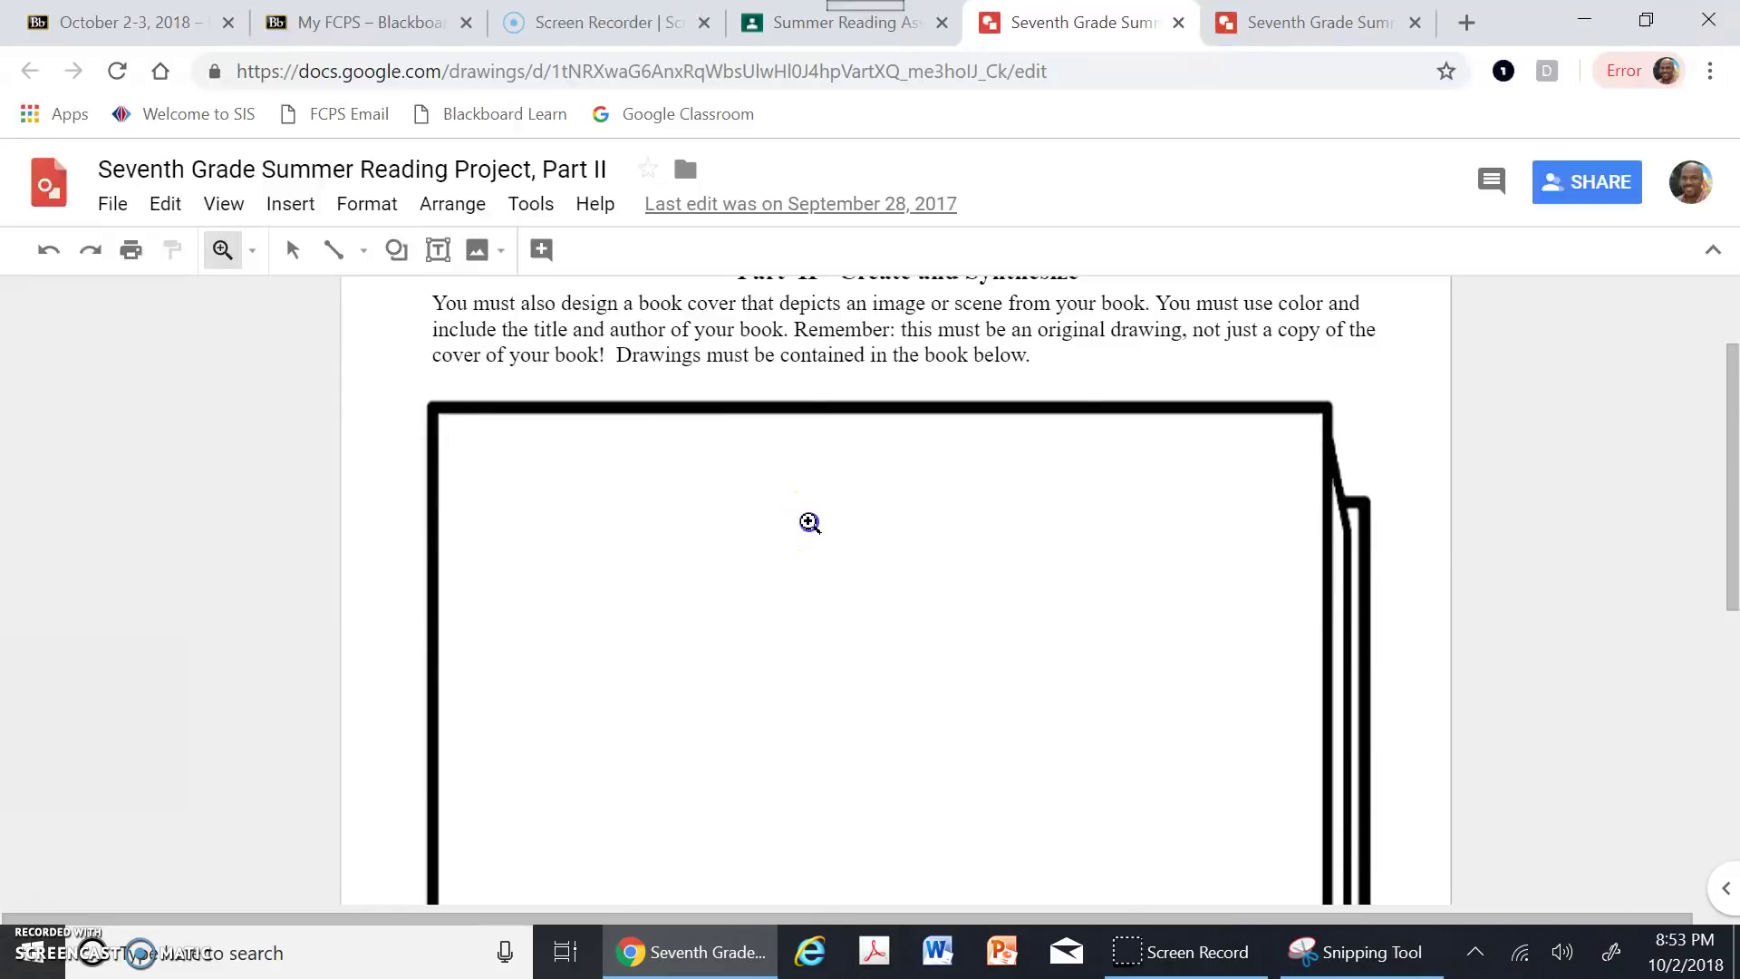
{"action": "left_click", "coordinate": [808, 520], "text": "shift"}
{"action": "scroll", "coordinate": [808, 516], "scroll_direction": "down", "scroll_amount": 3}
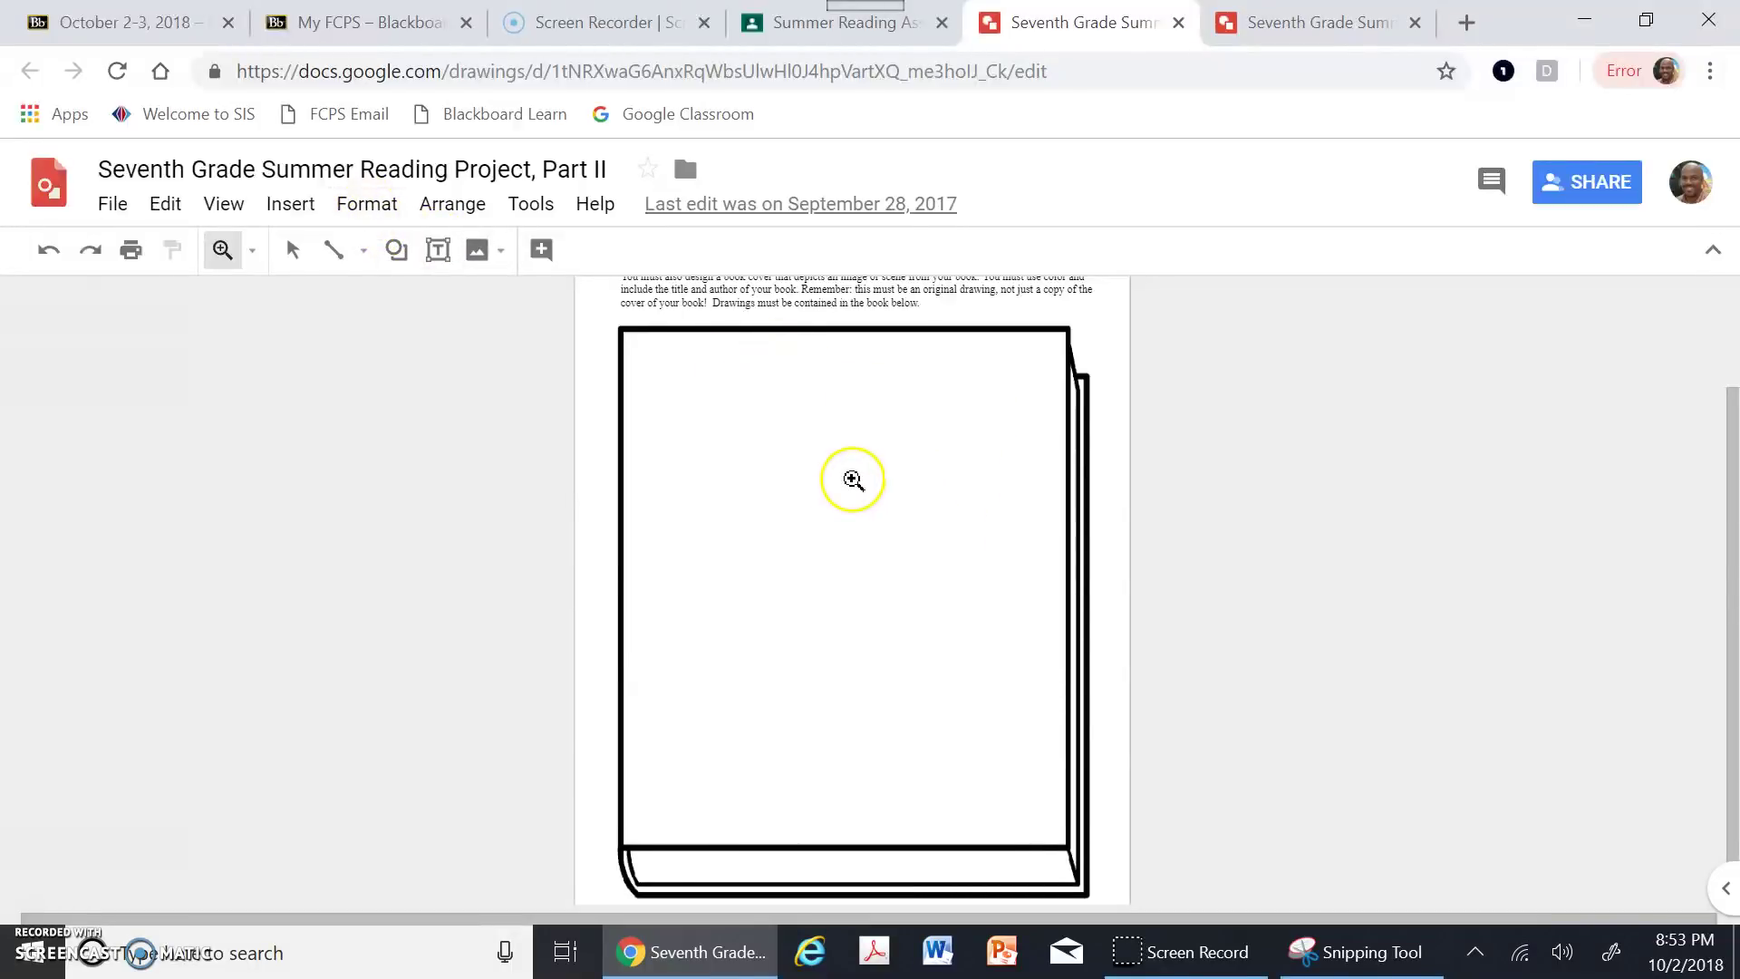
Step: Draw a rectangle from the book cover's upper-left corner across about two thirds of its width and most of its height
{"action": "left_click", "coordinate": [397, 254]}
{"action": "left_click", "coordinate": [397, 253]}
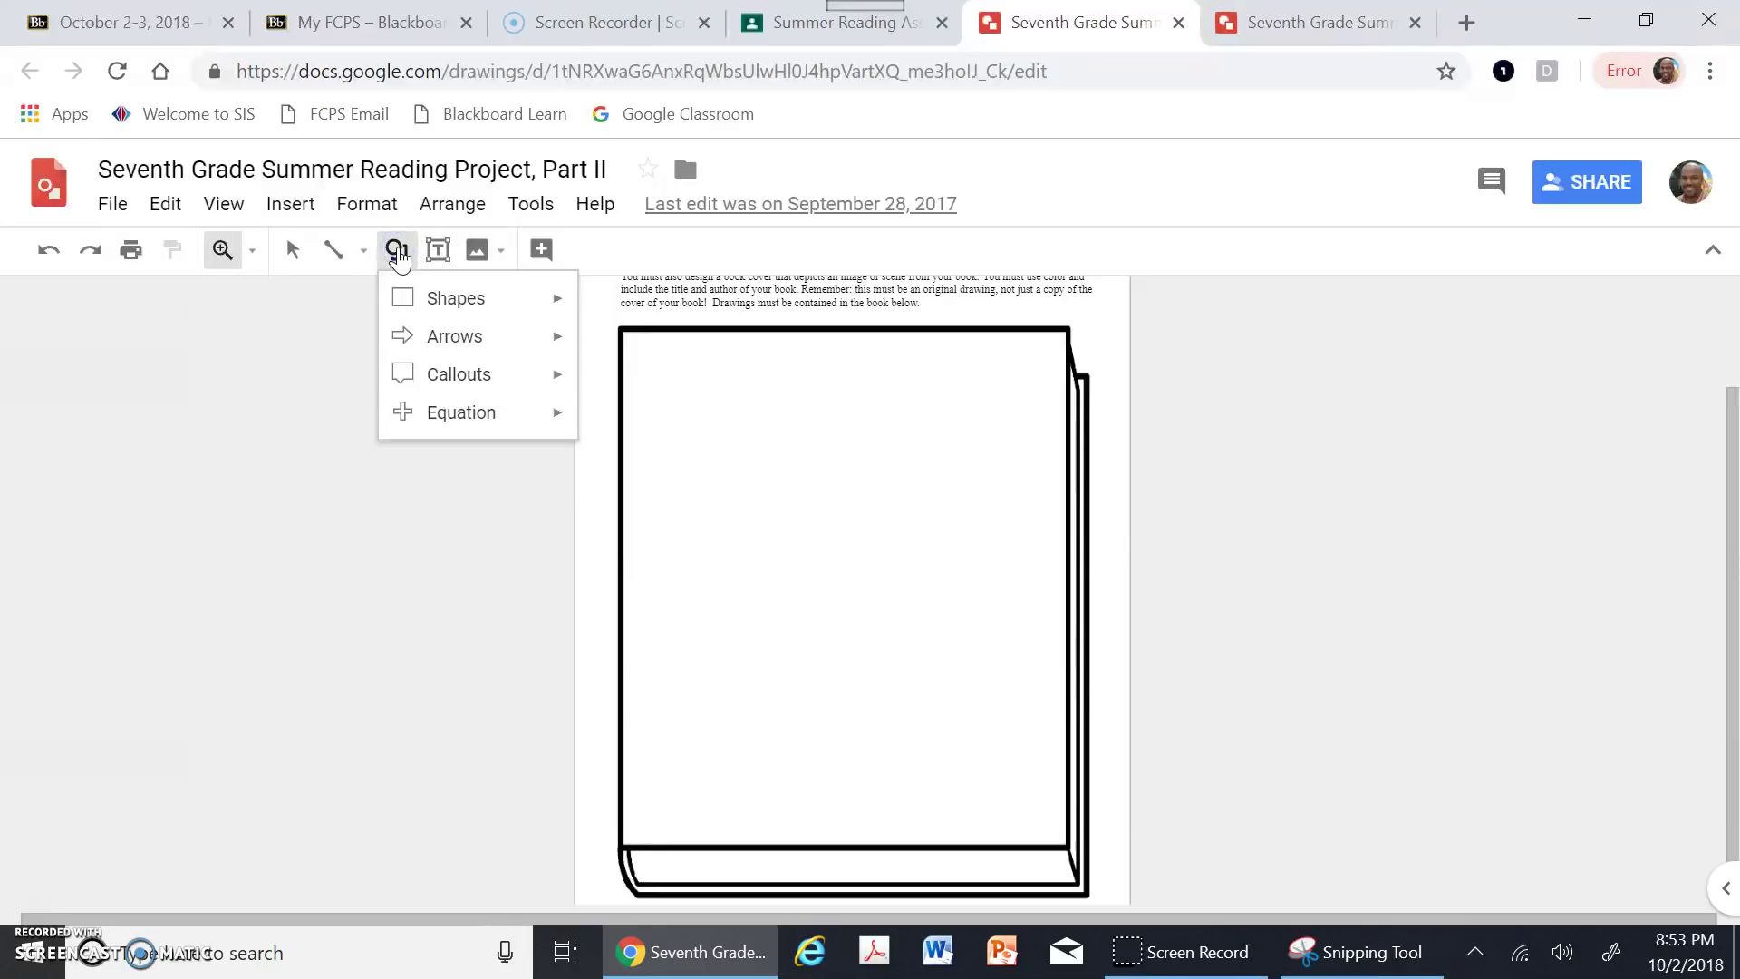
{"action": "left_click", "coordinate": [434, 380]}
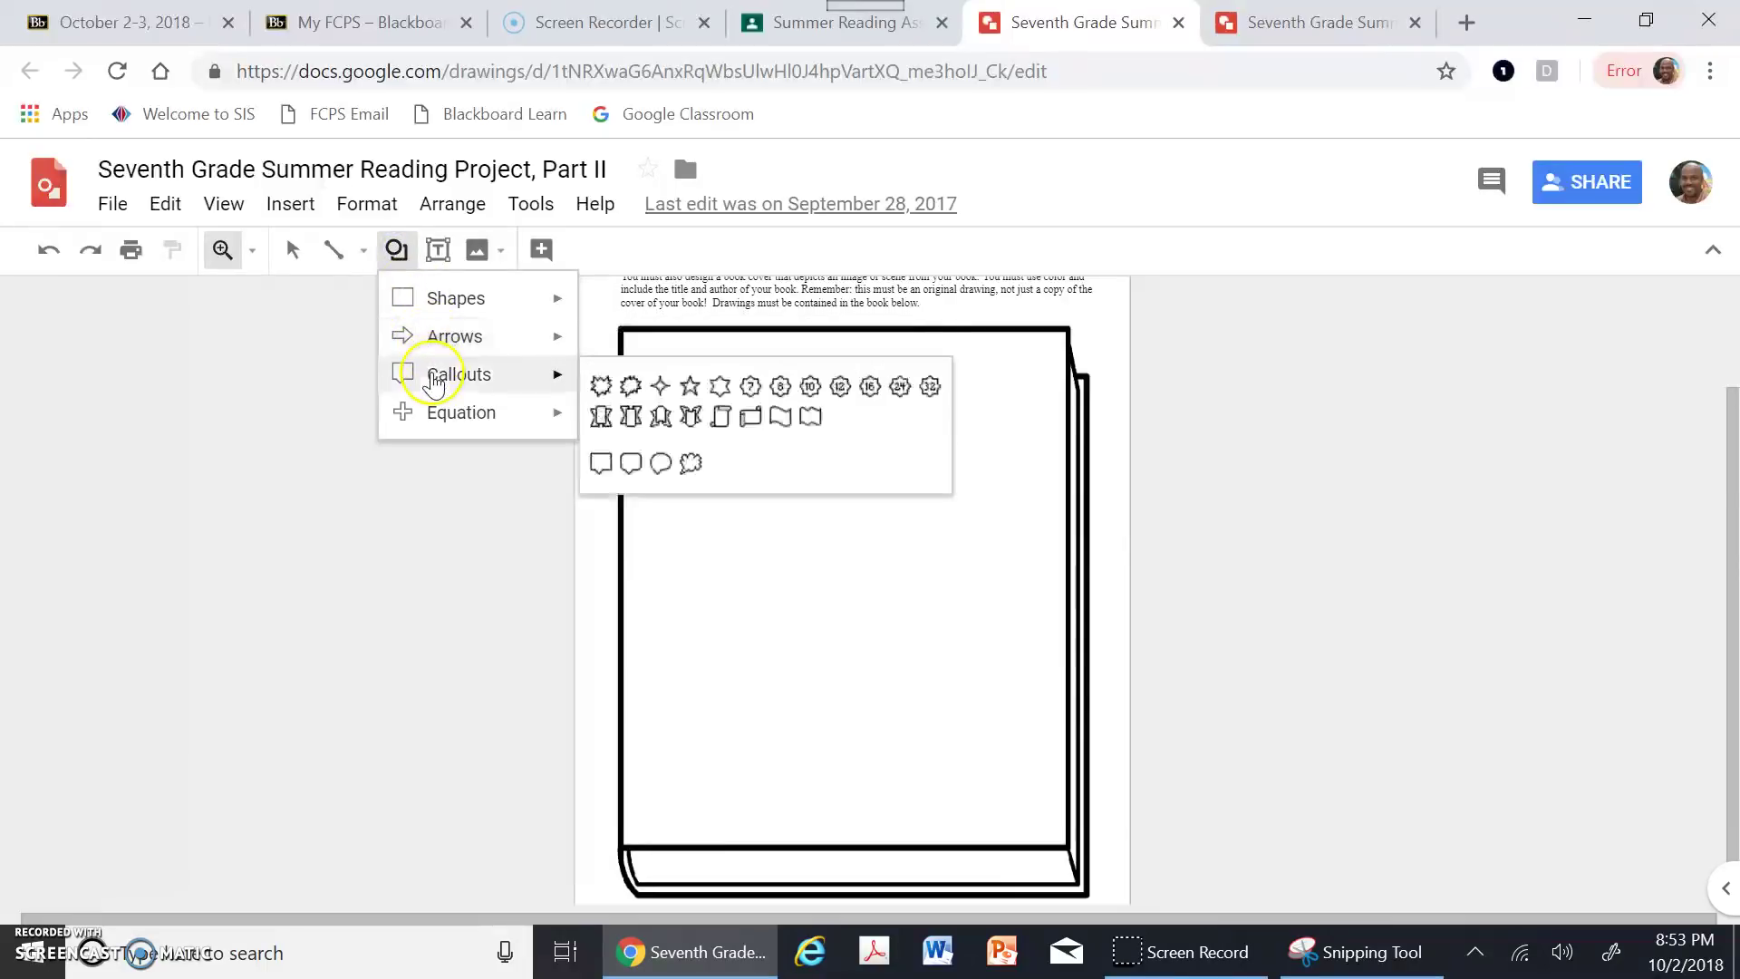
{"action": "mouse_move", "coordinate": [437, 423]}
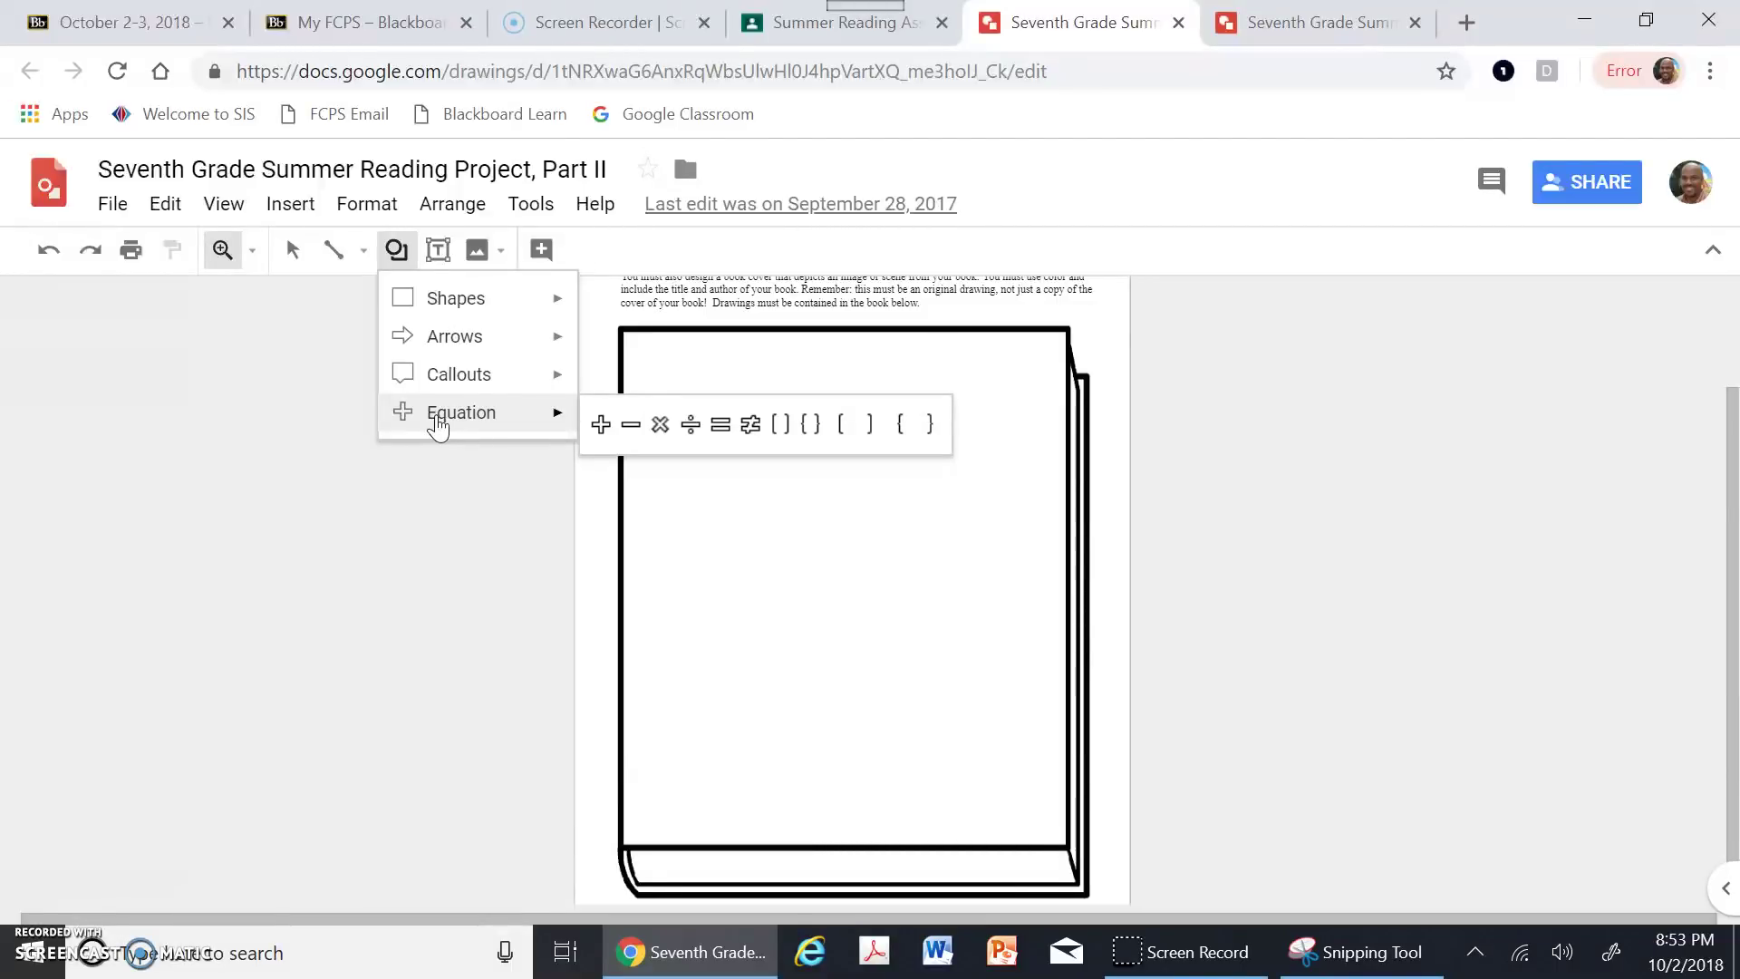
{"action": "left_click", "coordinate": [447, 304]}
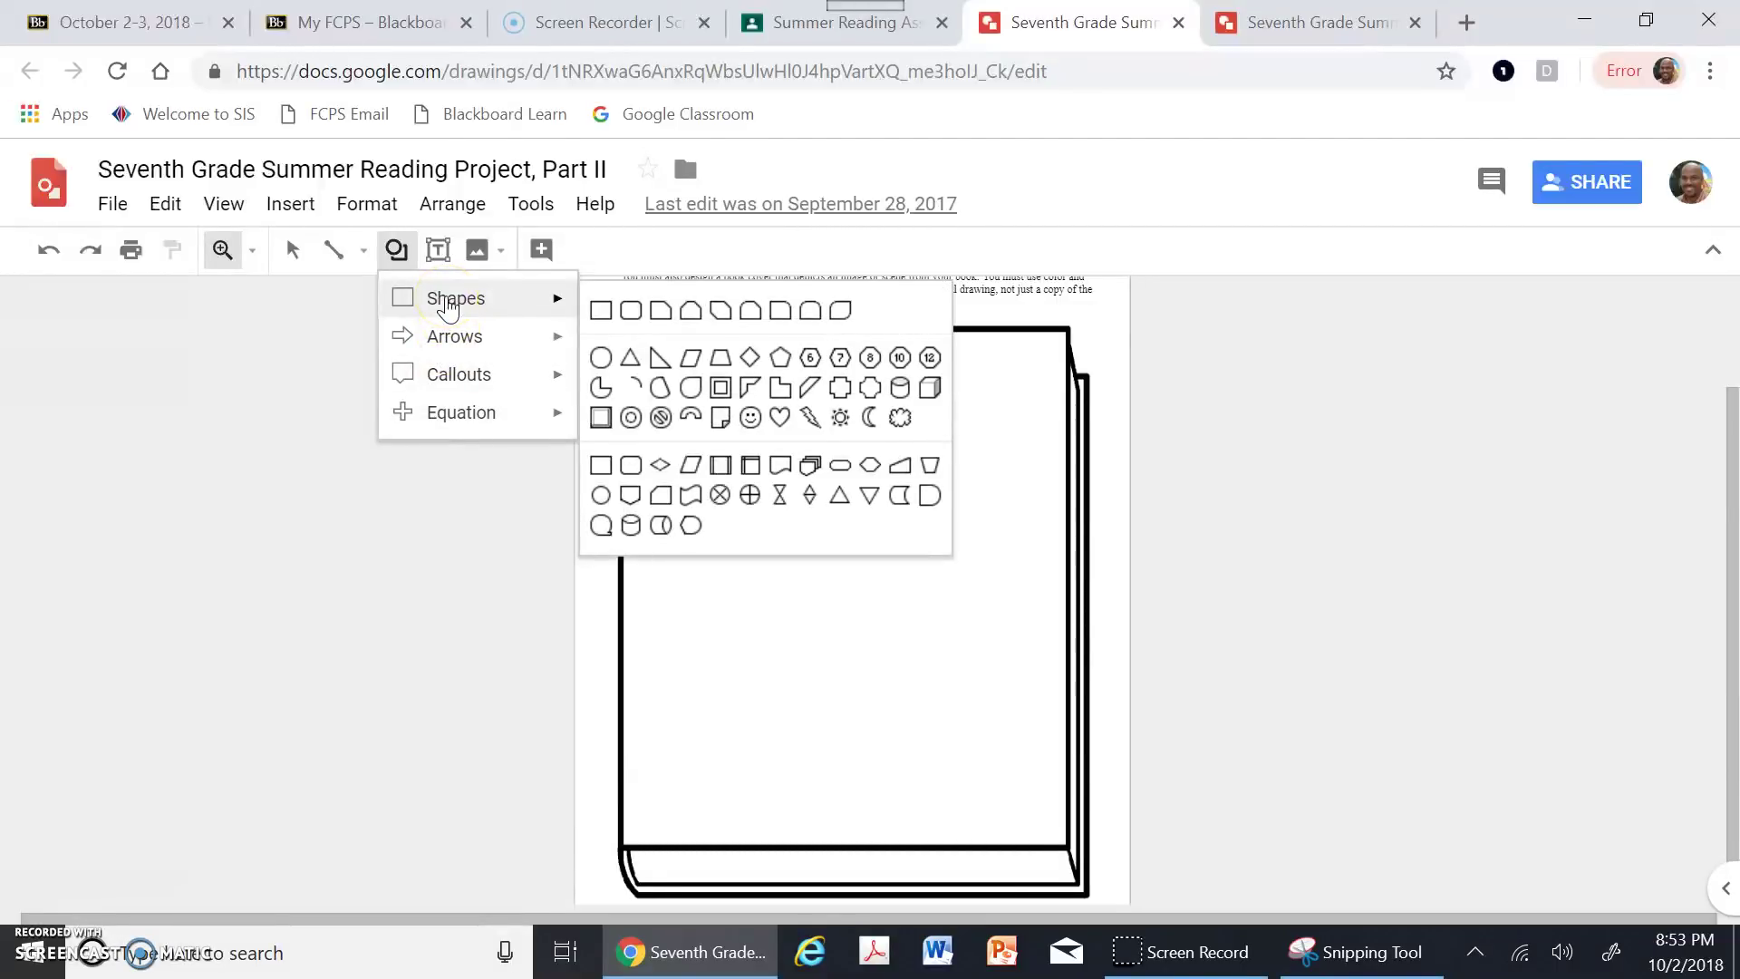
{"action": "left_click", "coordinate": [479, 311]}
{"action": "left_click", "coordinate": [599, 312]}
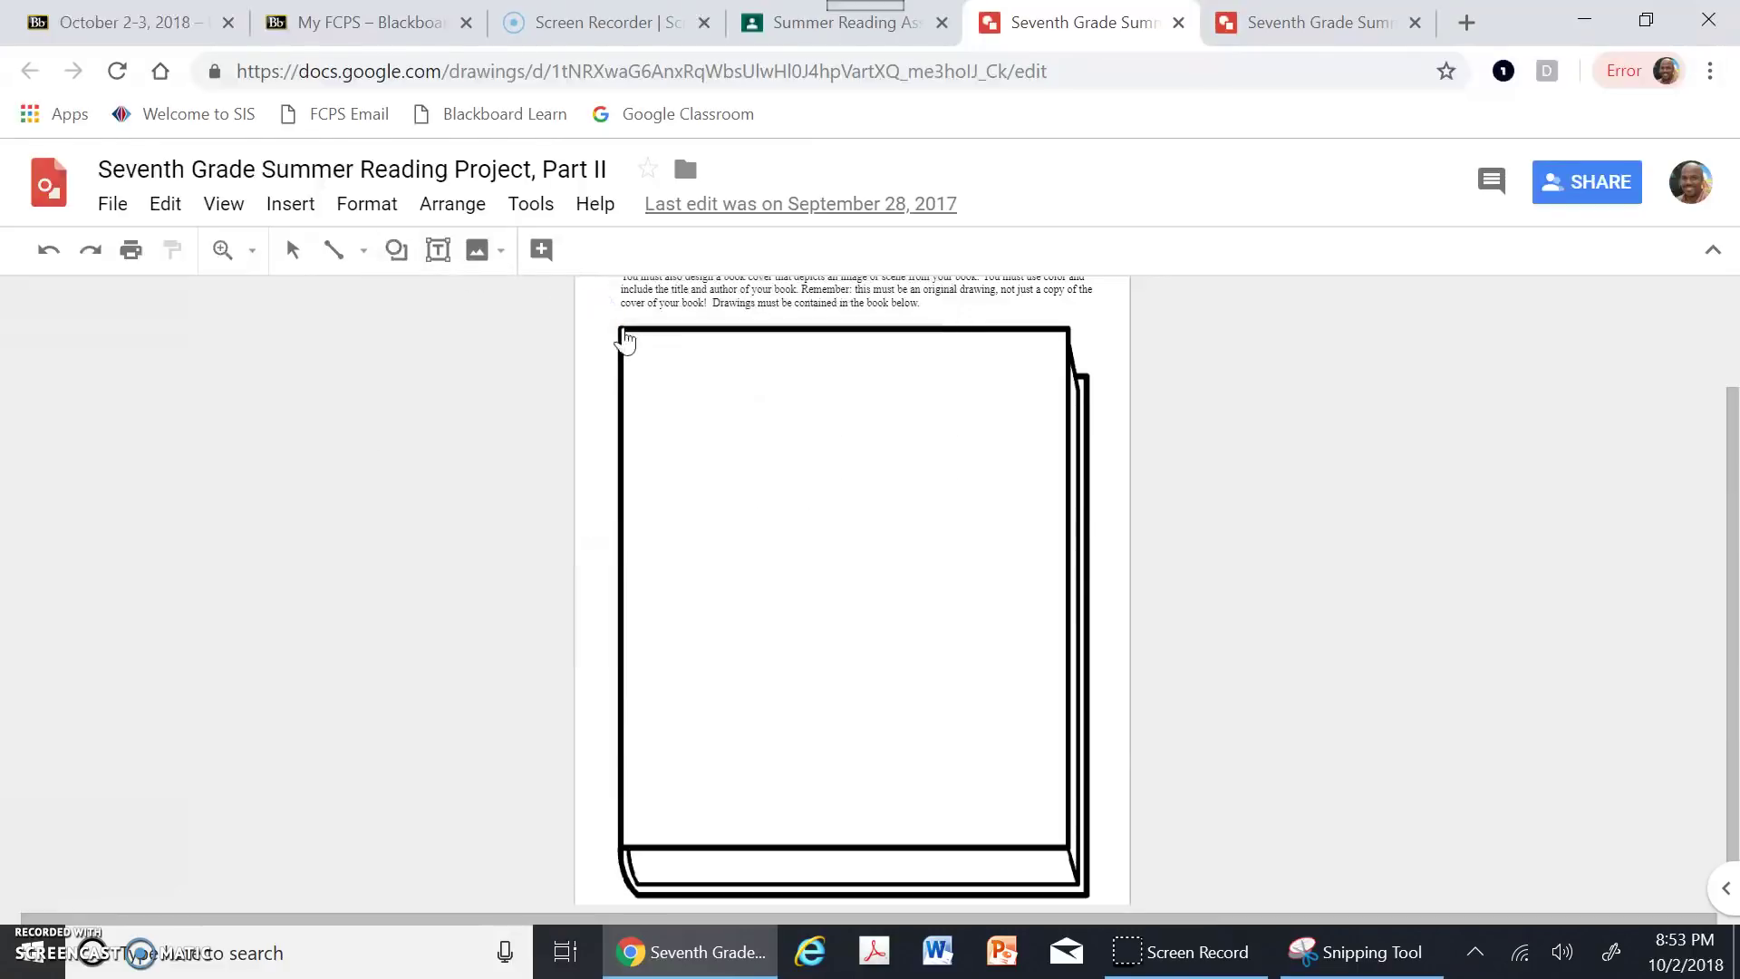
{"action": "left_click", "coordinate": [622, 326]}
{"action": "left_click_drag", "start_coordinate": [621, 330], "coordinate": [936, 740]}
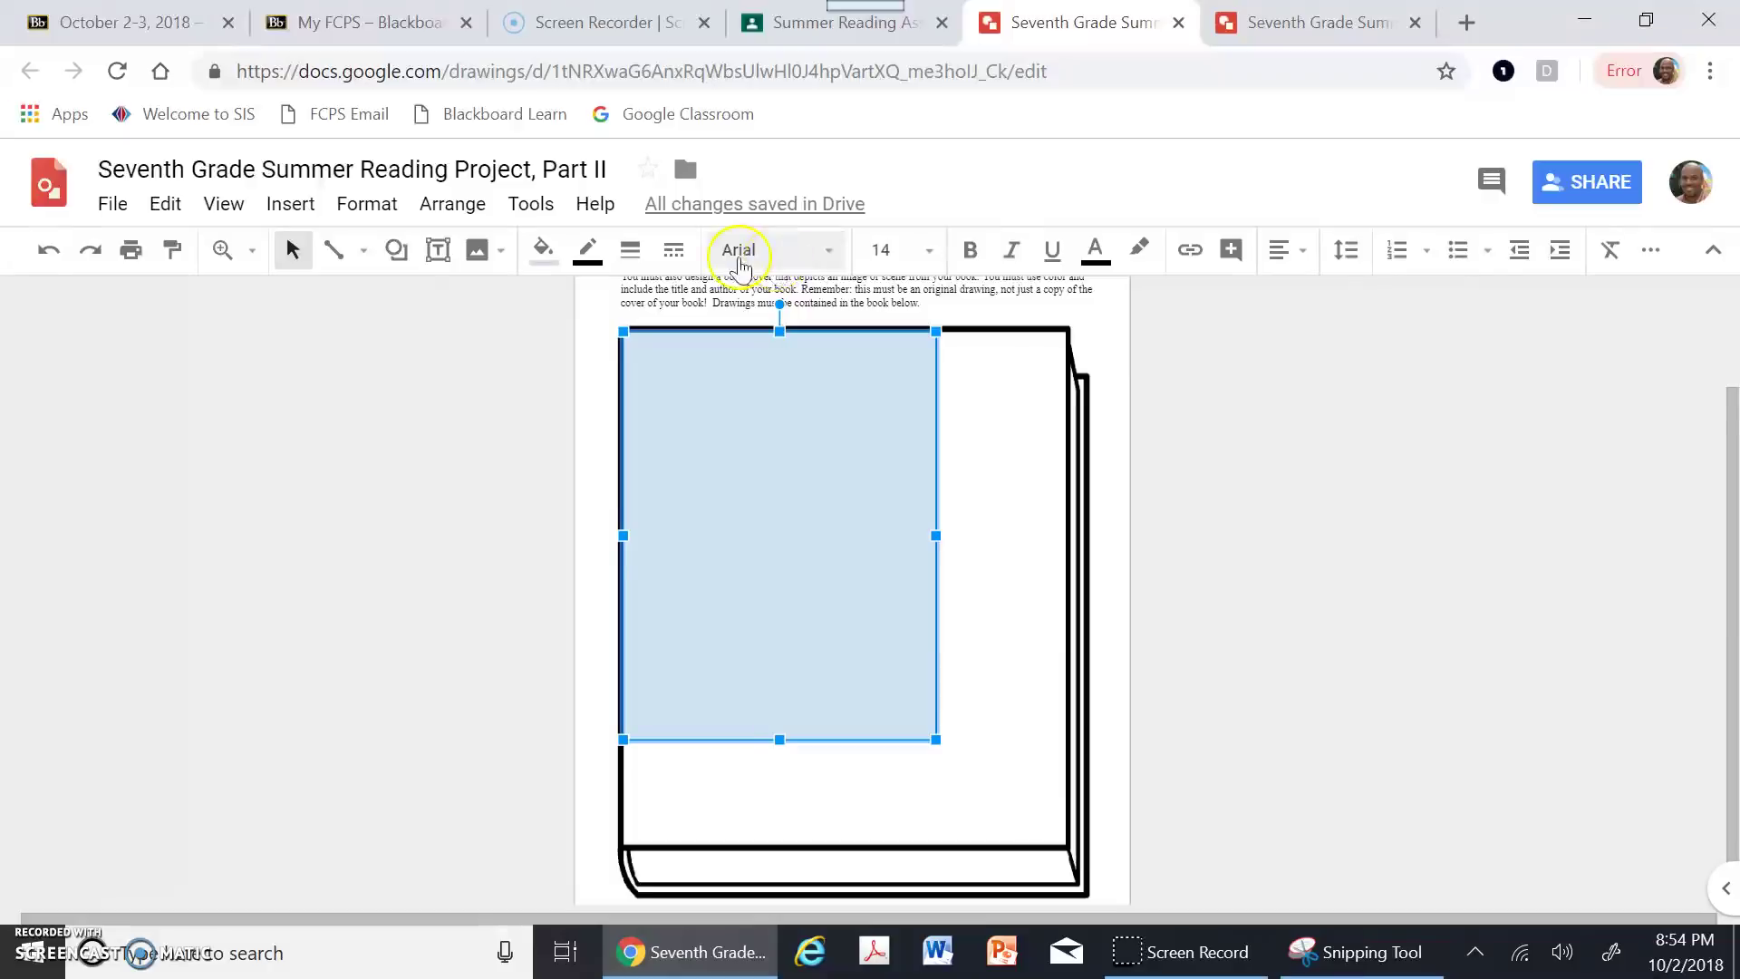
Step: Fill the rectangle on the book cover with solid yellow
{"action": "left_click", "coordinate": [550, 263]}
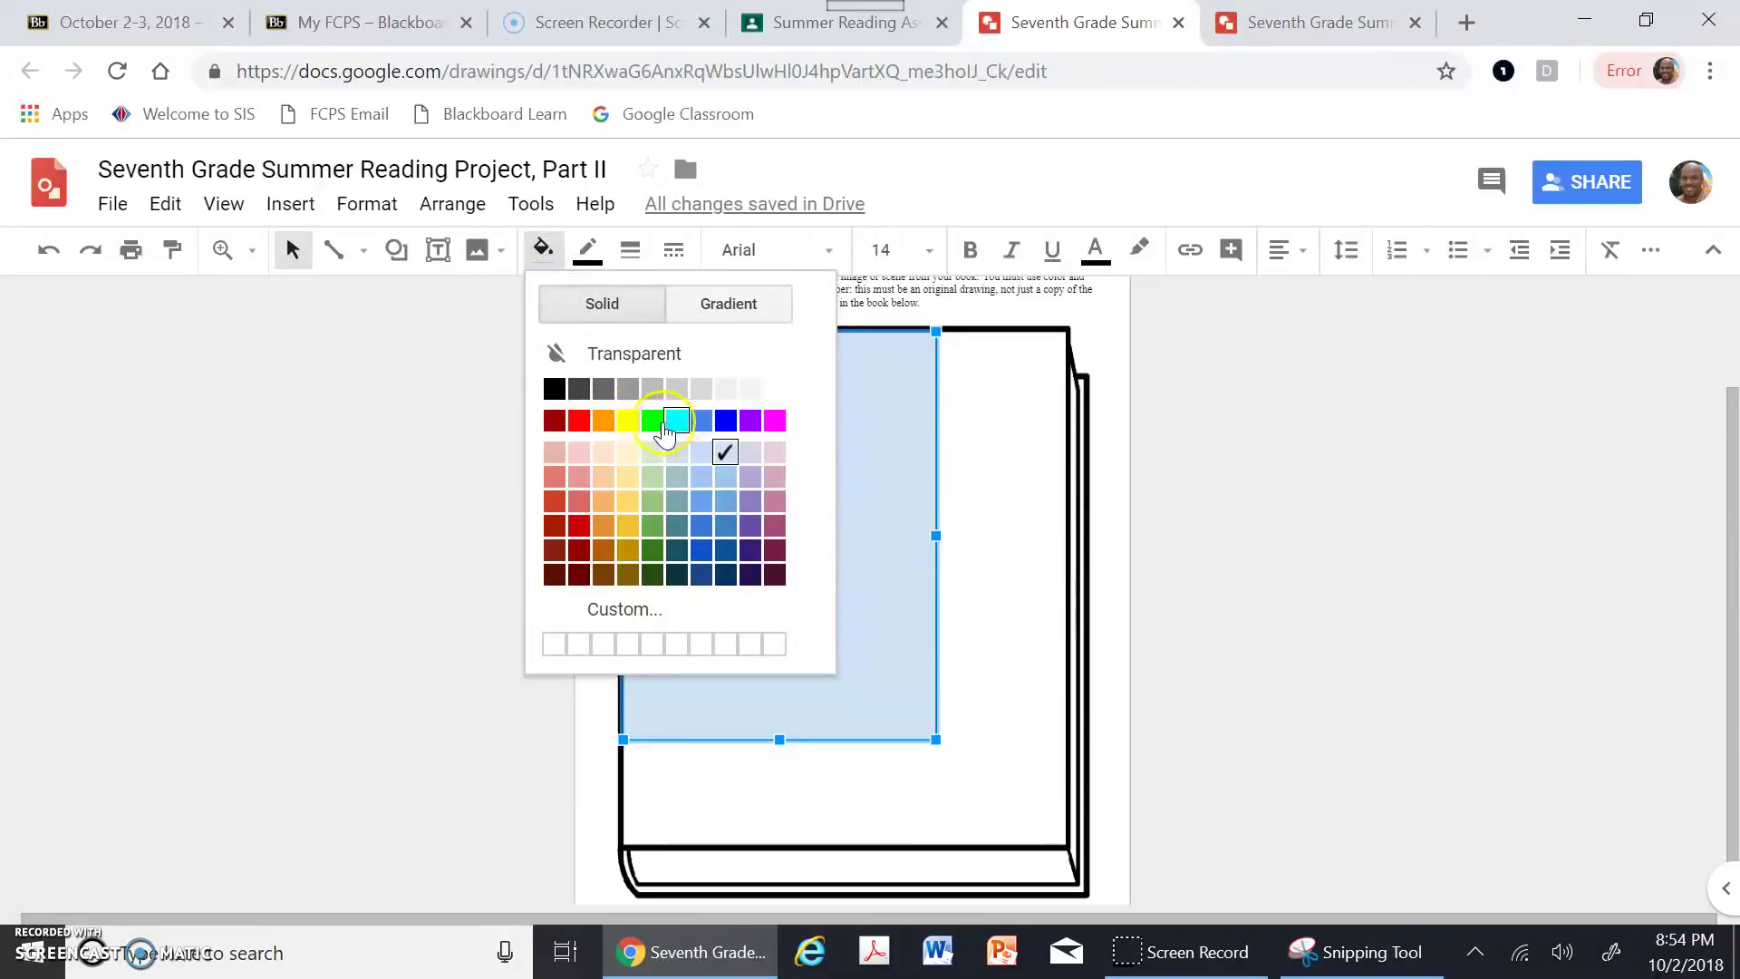
{"action": "left_click", "coordinate": [628, 423]}
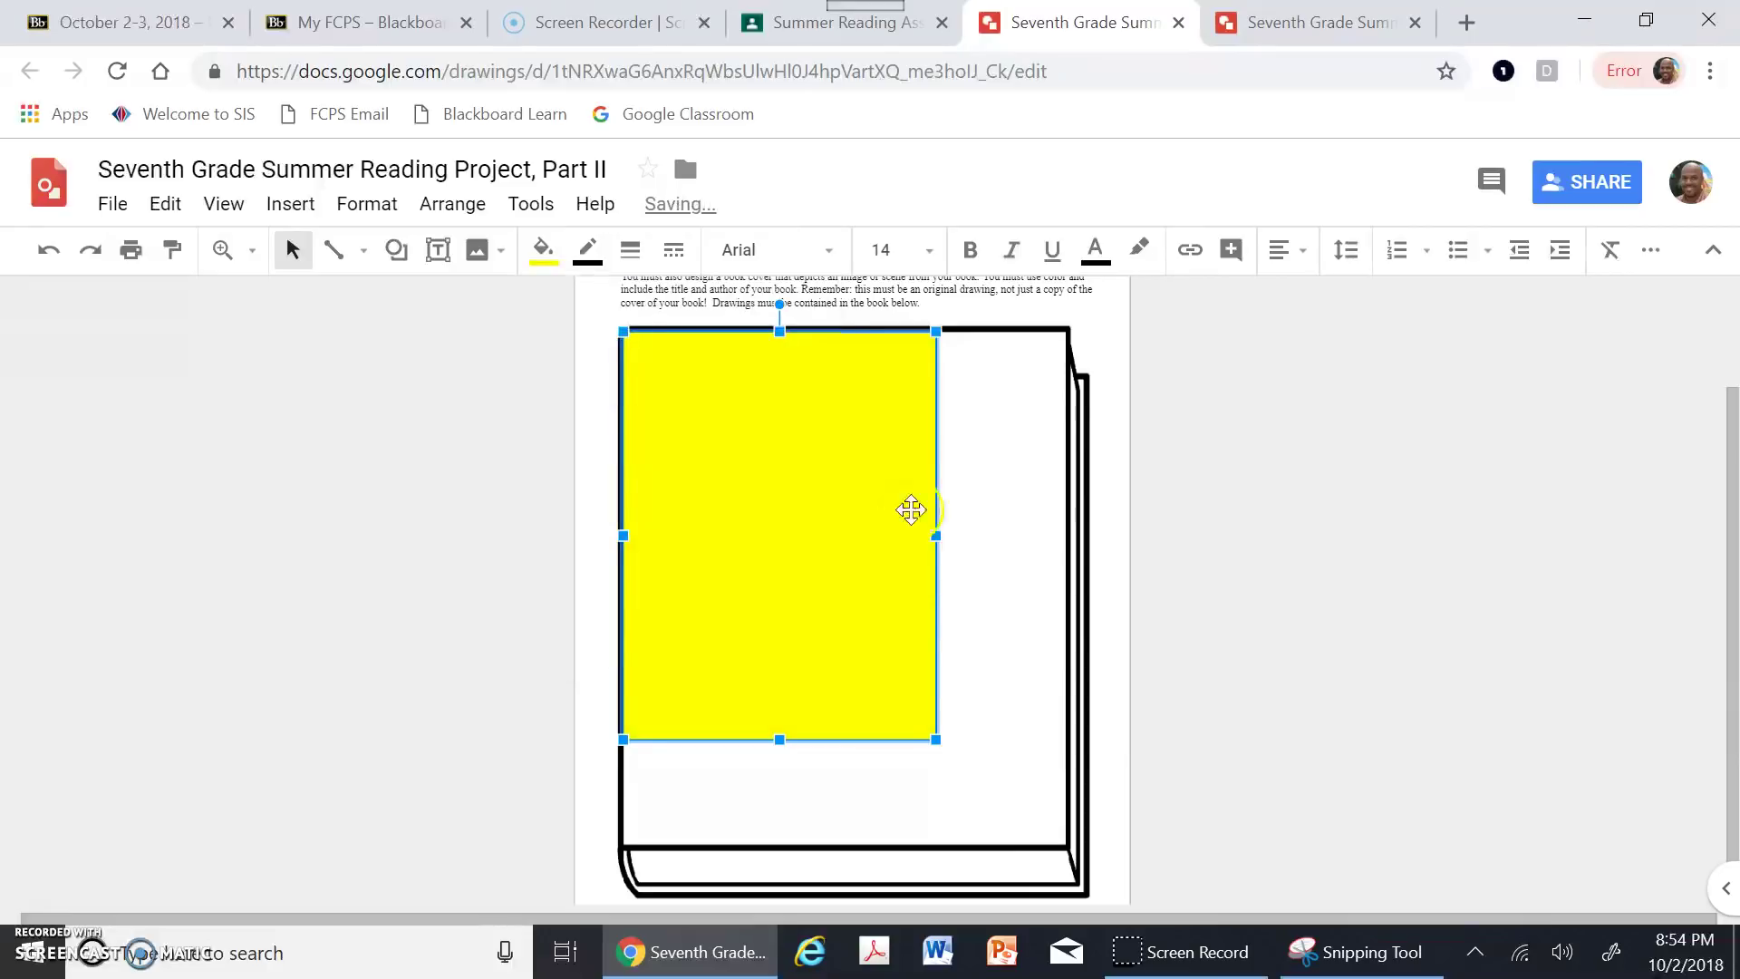
{"action": "left_click", "coordinate": [1001, 533]}
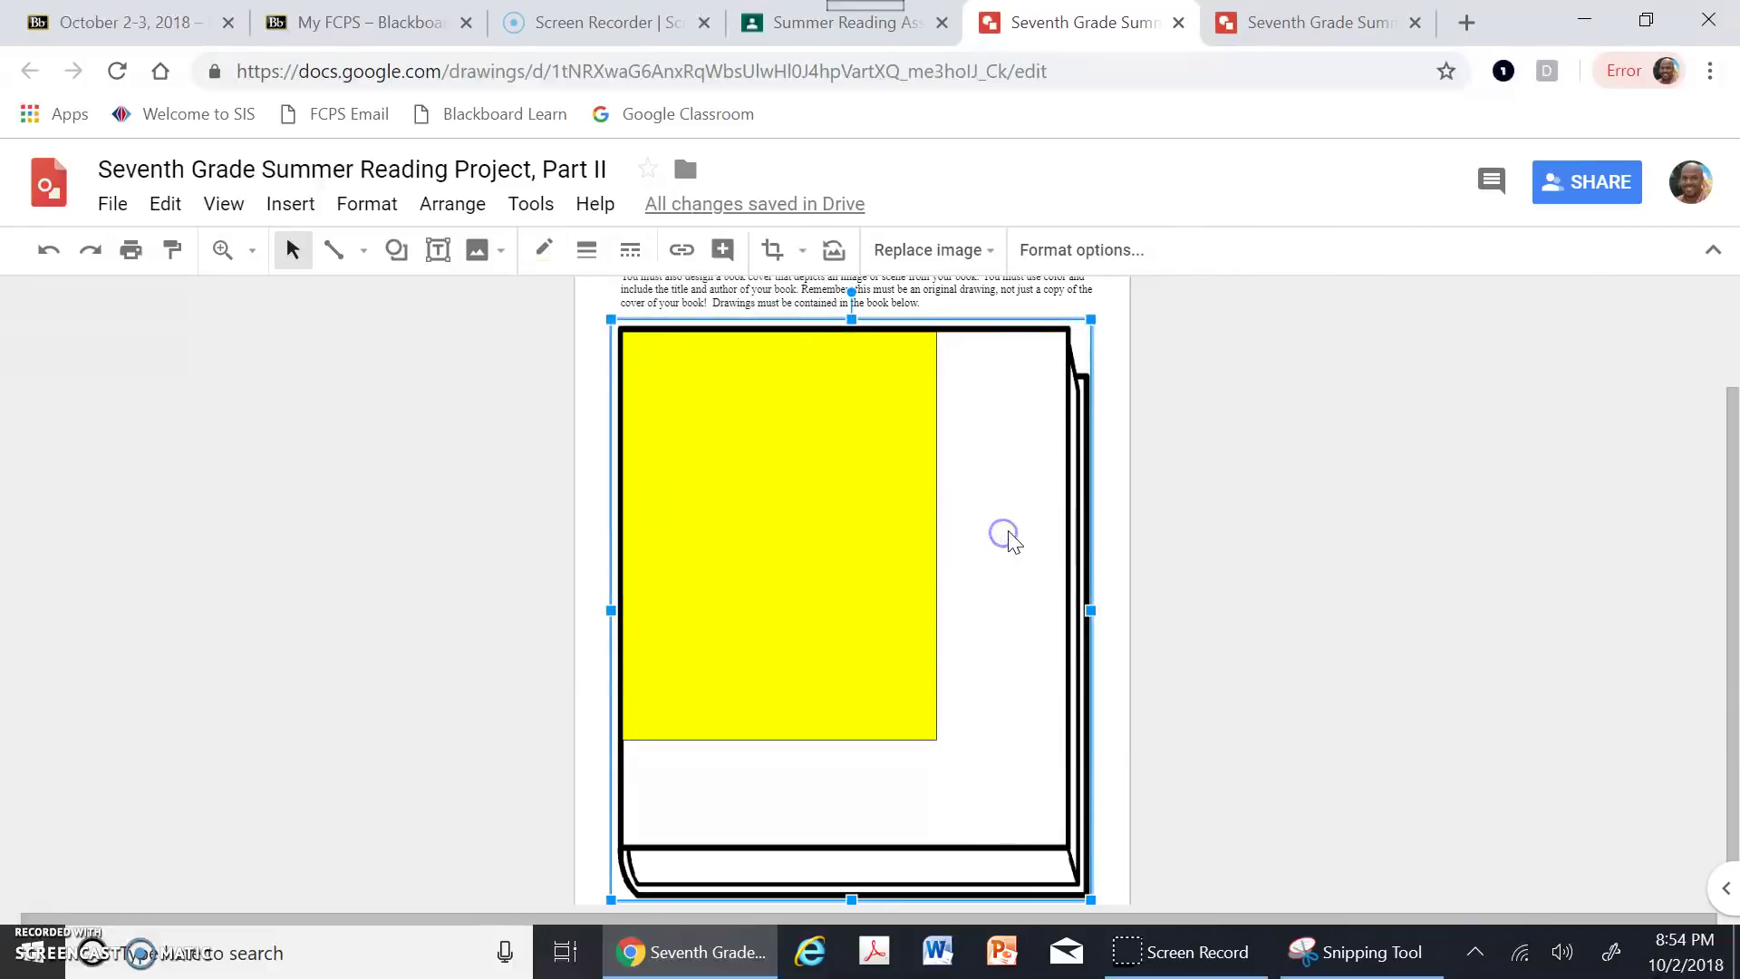
Step: Make the yellow rectangle's border transparent
{"action": "left_click", "coordinate": [839, 505]}
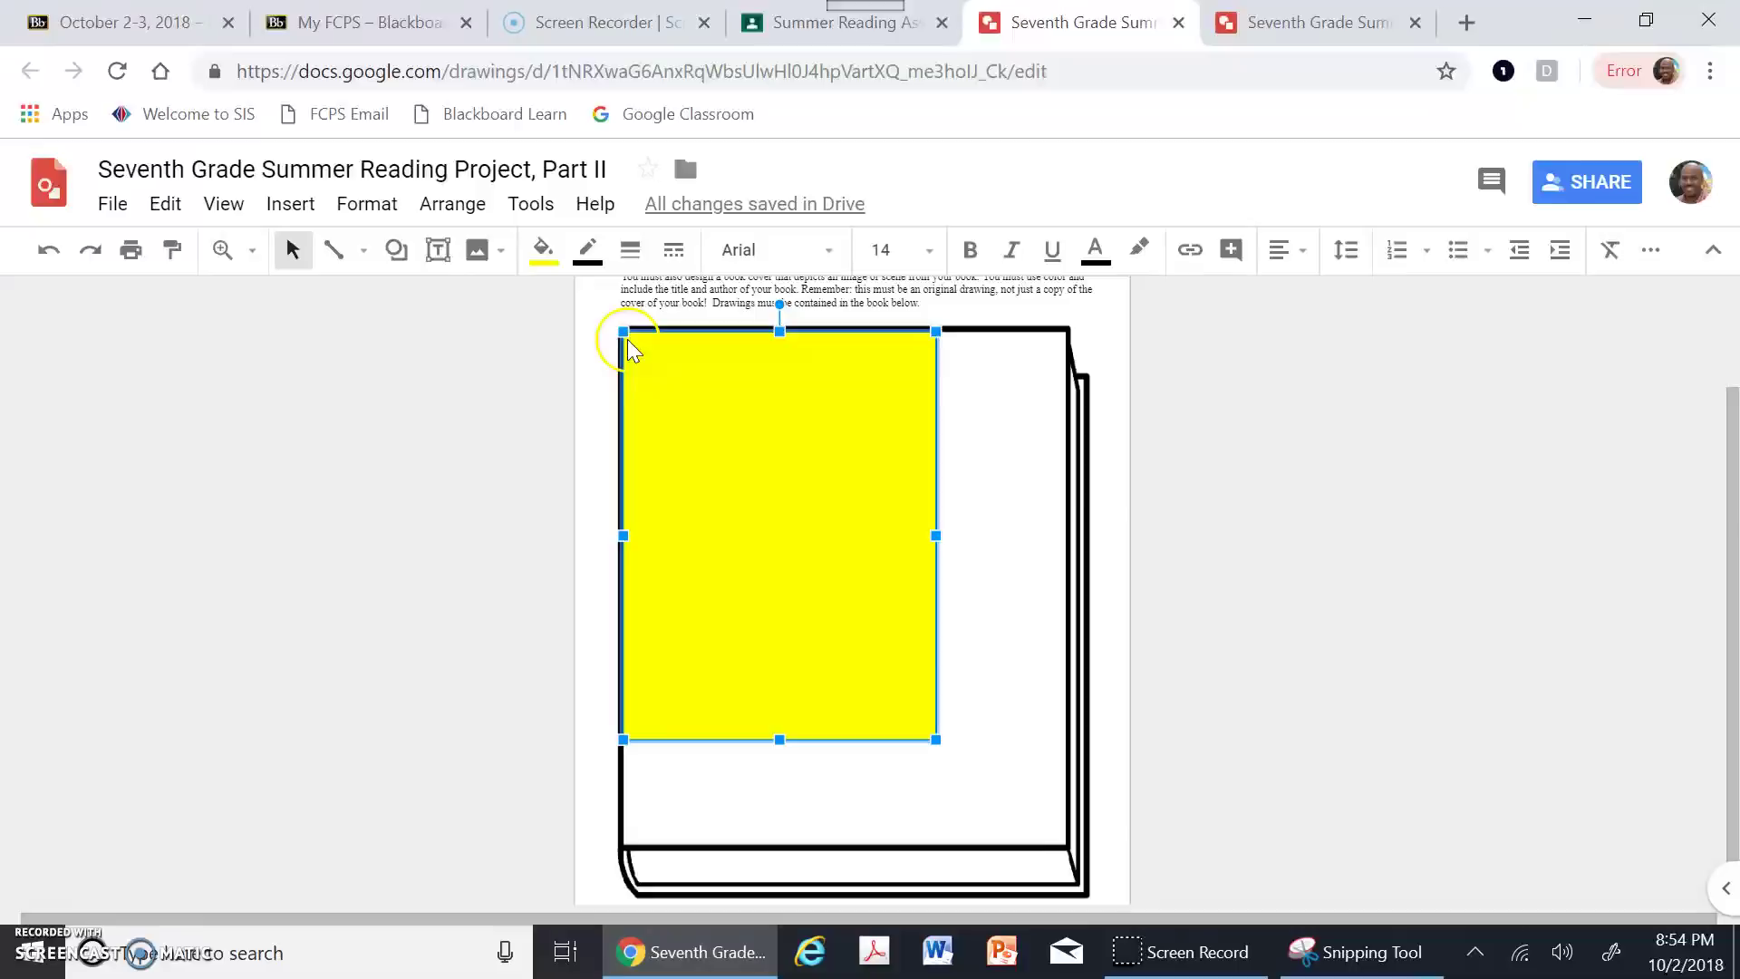
{"action": "left_click", "coordinate": [587, 250]}
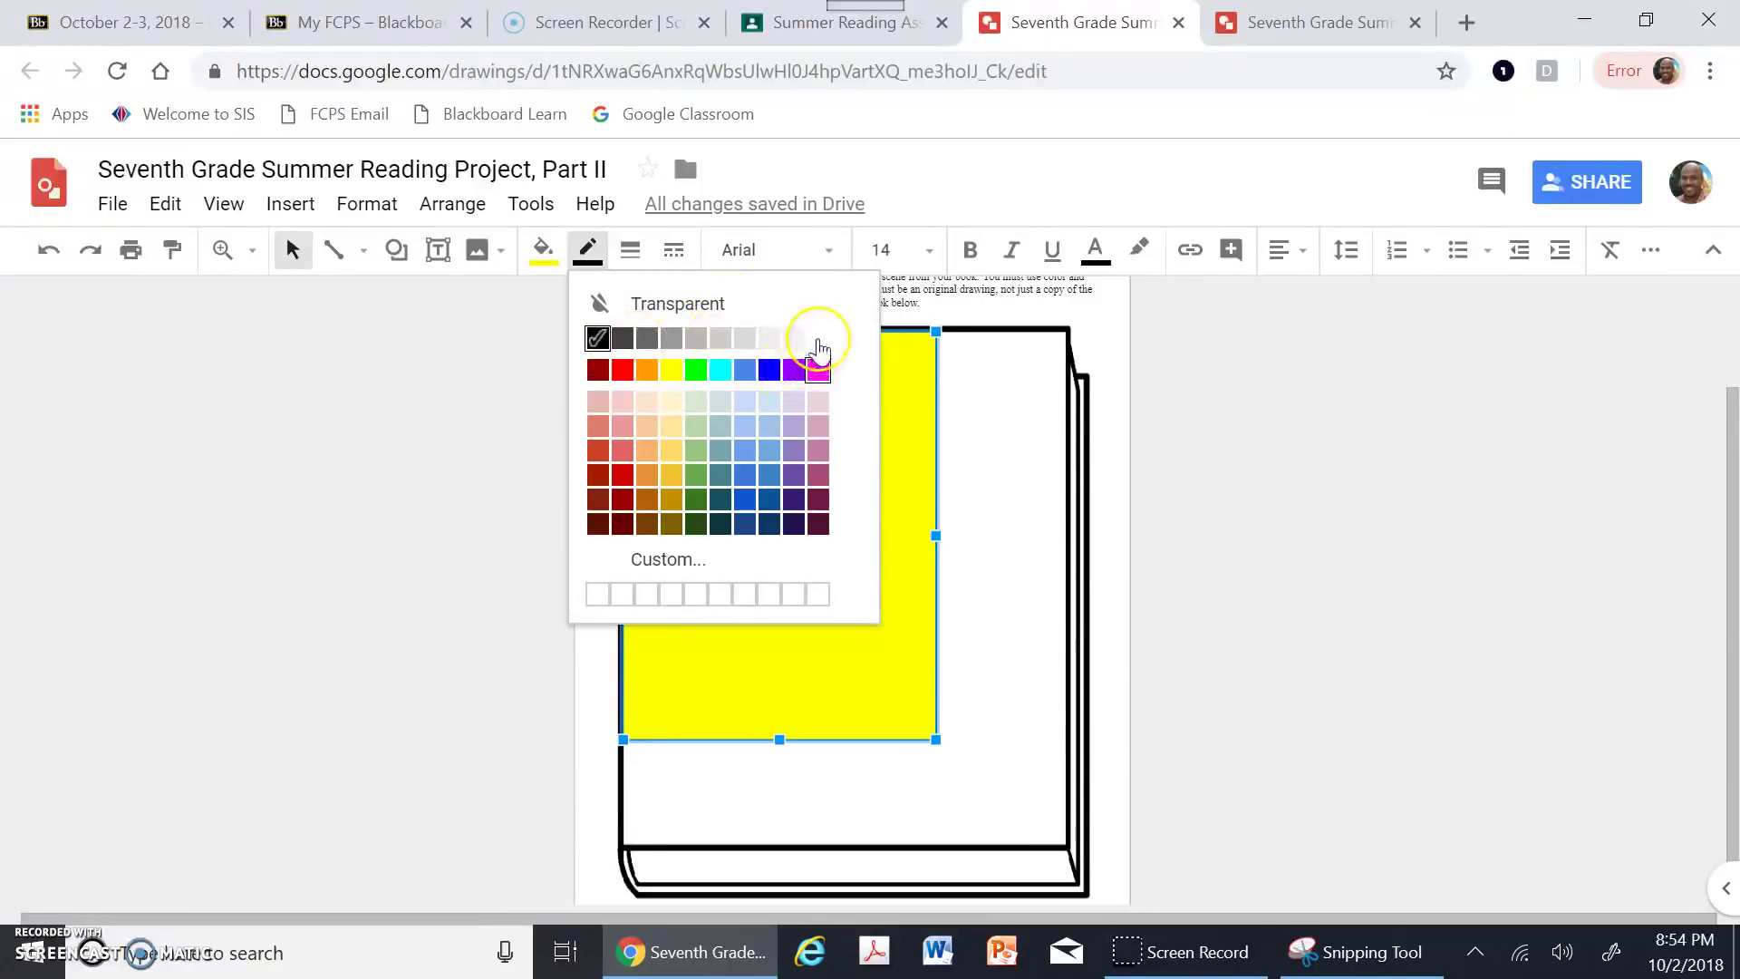
{"action": "left_click", "coordinate": [681, 304]}
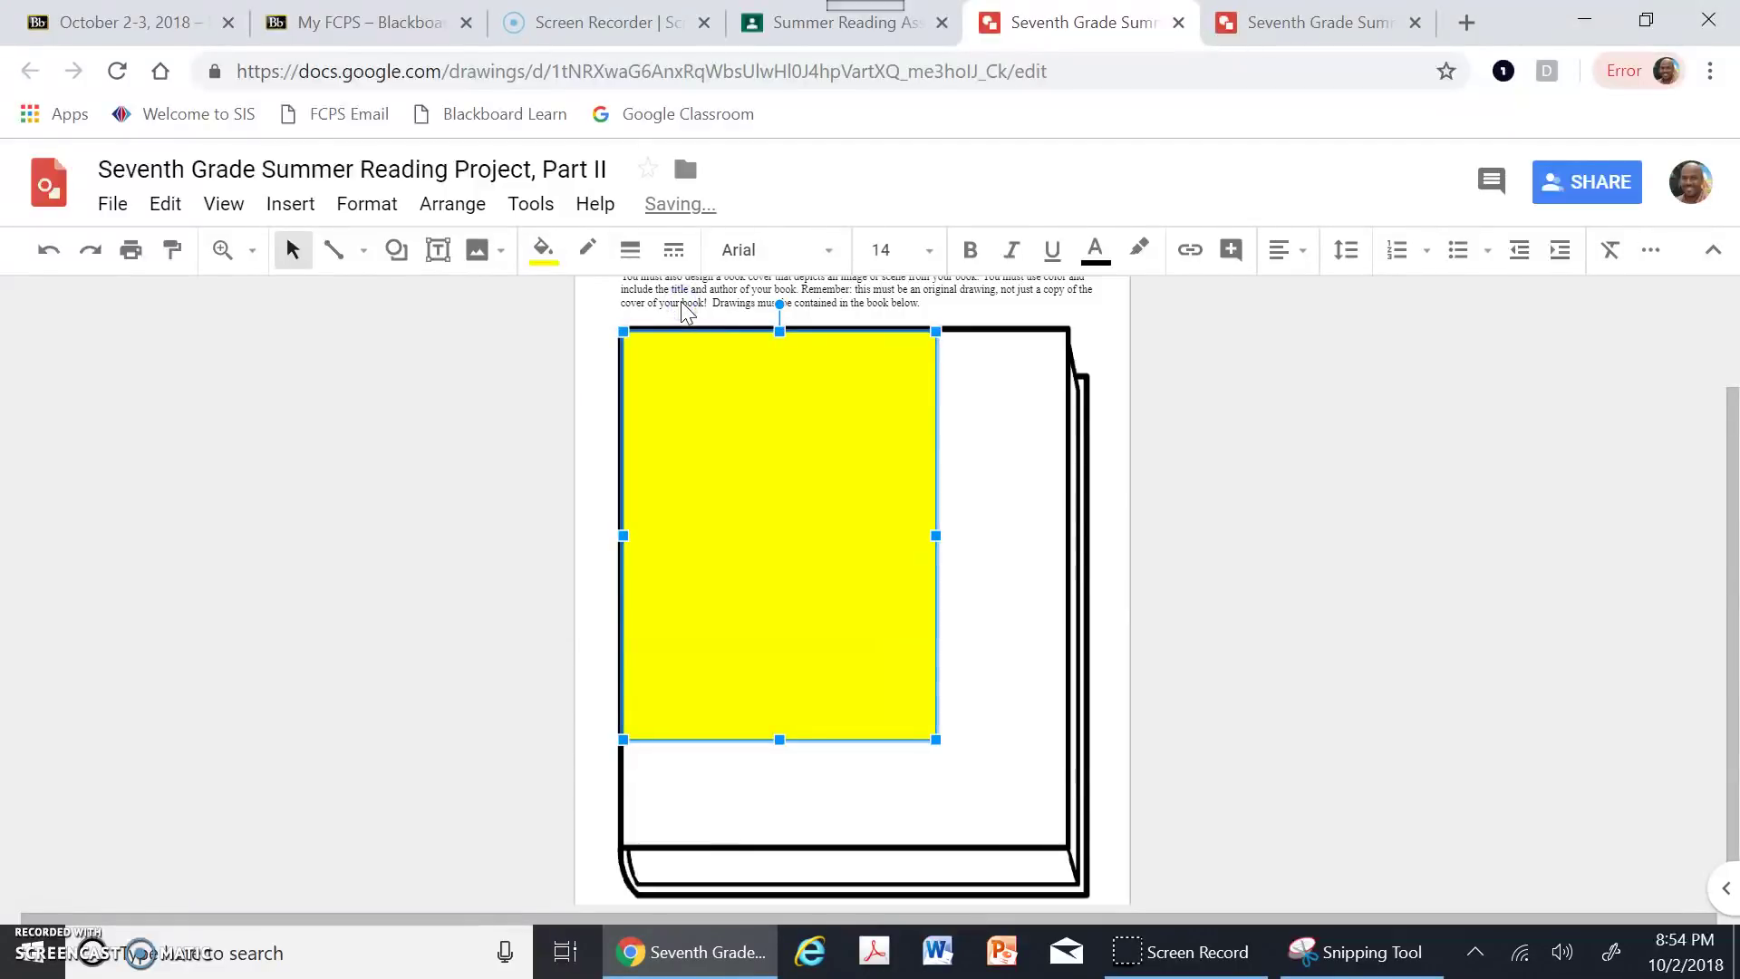
{"action": "left_click", "coordinate": [1014, 596]}
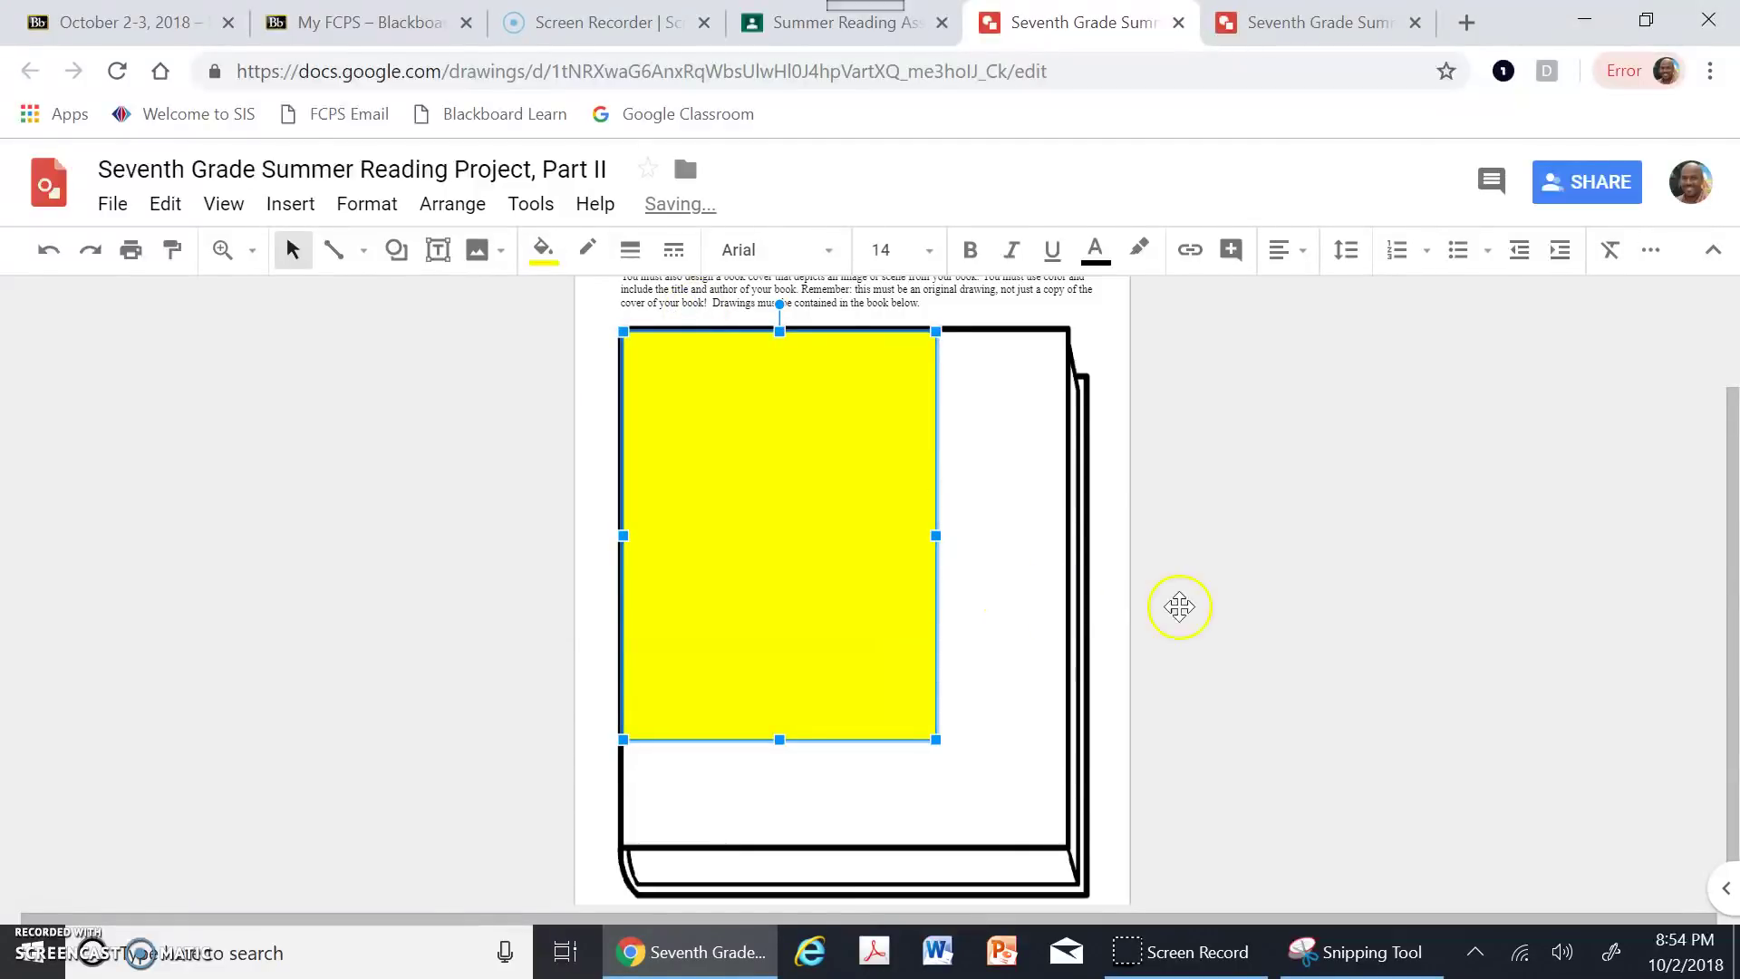
Step: Enlarge the yellow rectangle from its lower-right corner until it fills the whole front cover of the book
{"action": "left_click", "coordinate": [848, 576]}
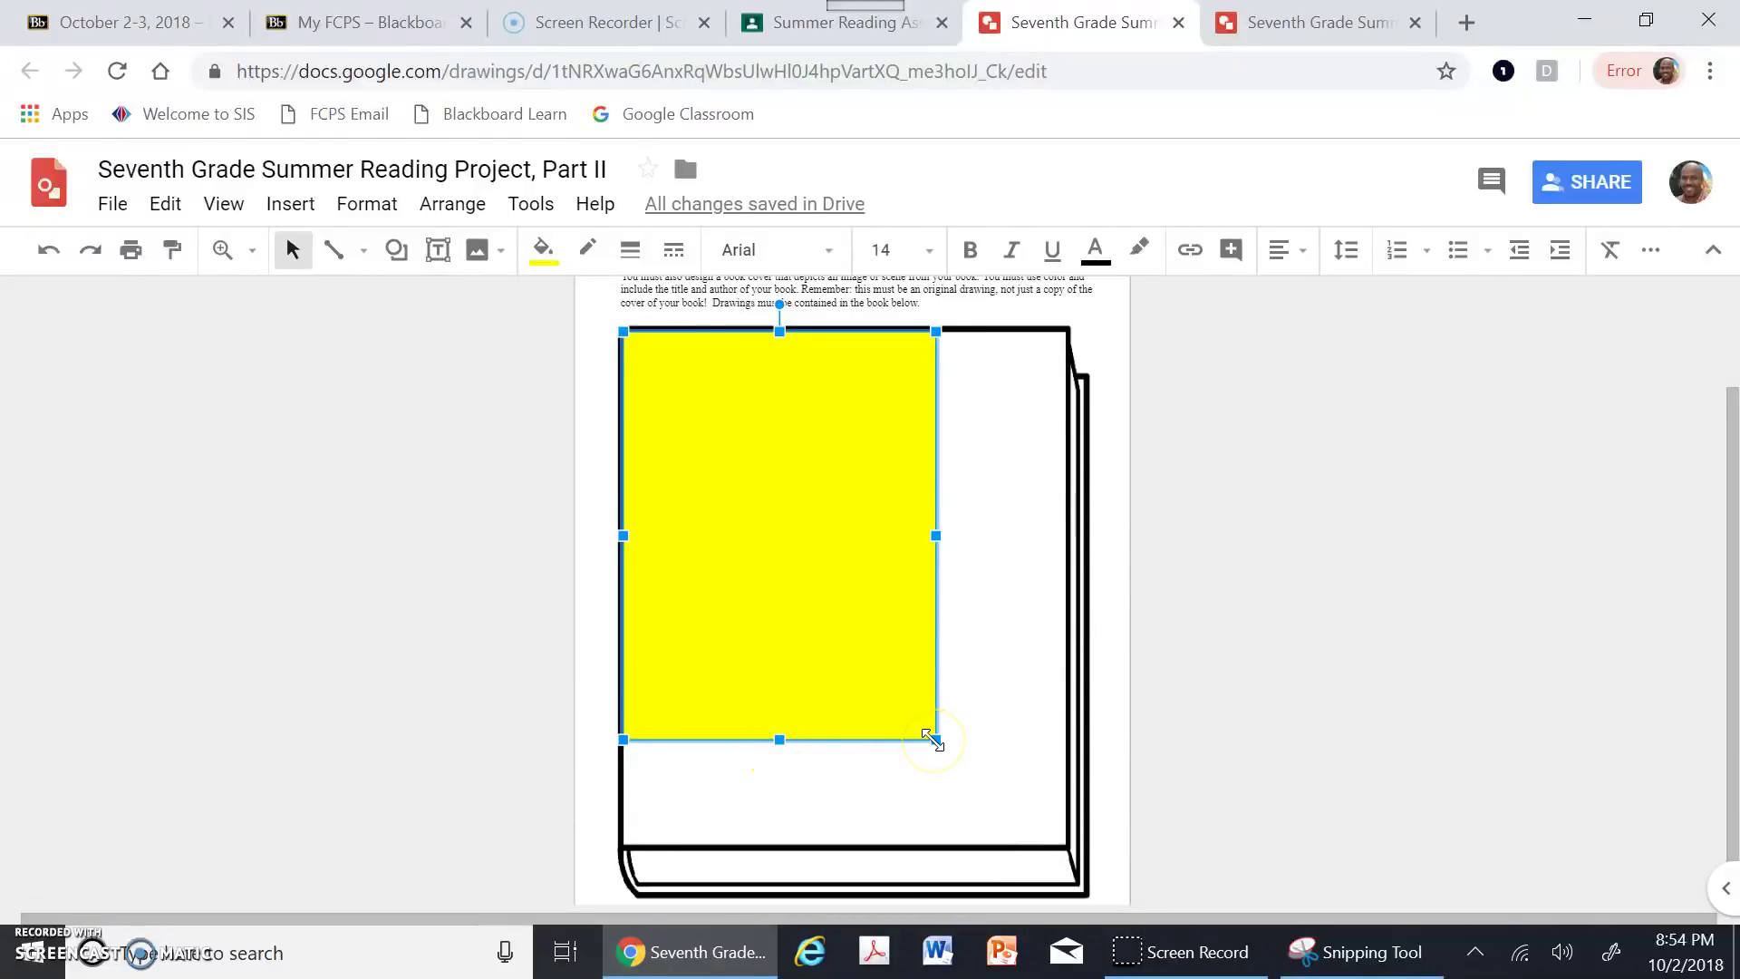
{"action": "left_click_drag", "start_coordinate": [933, 740], "coordinate": [1065, 847]}
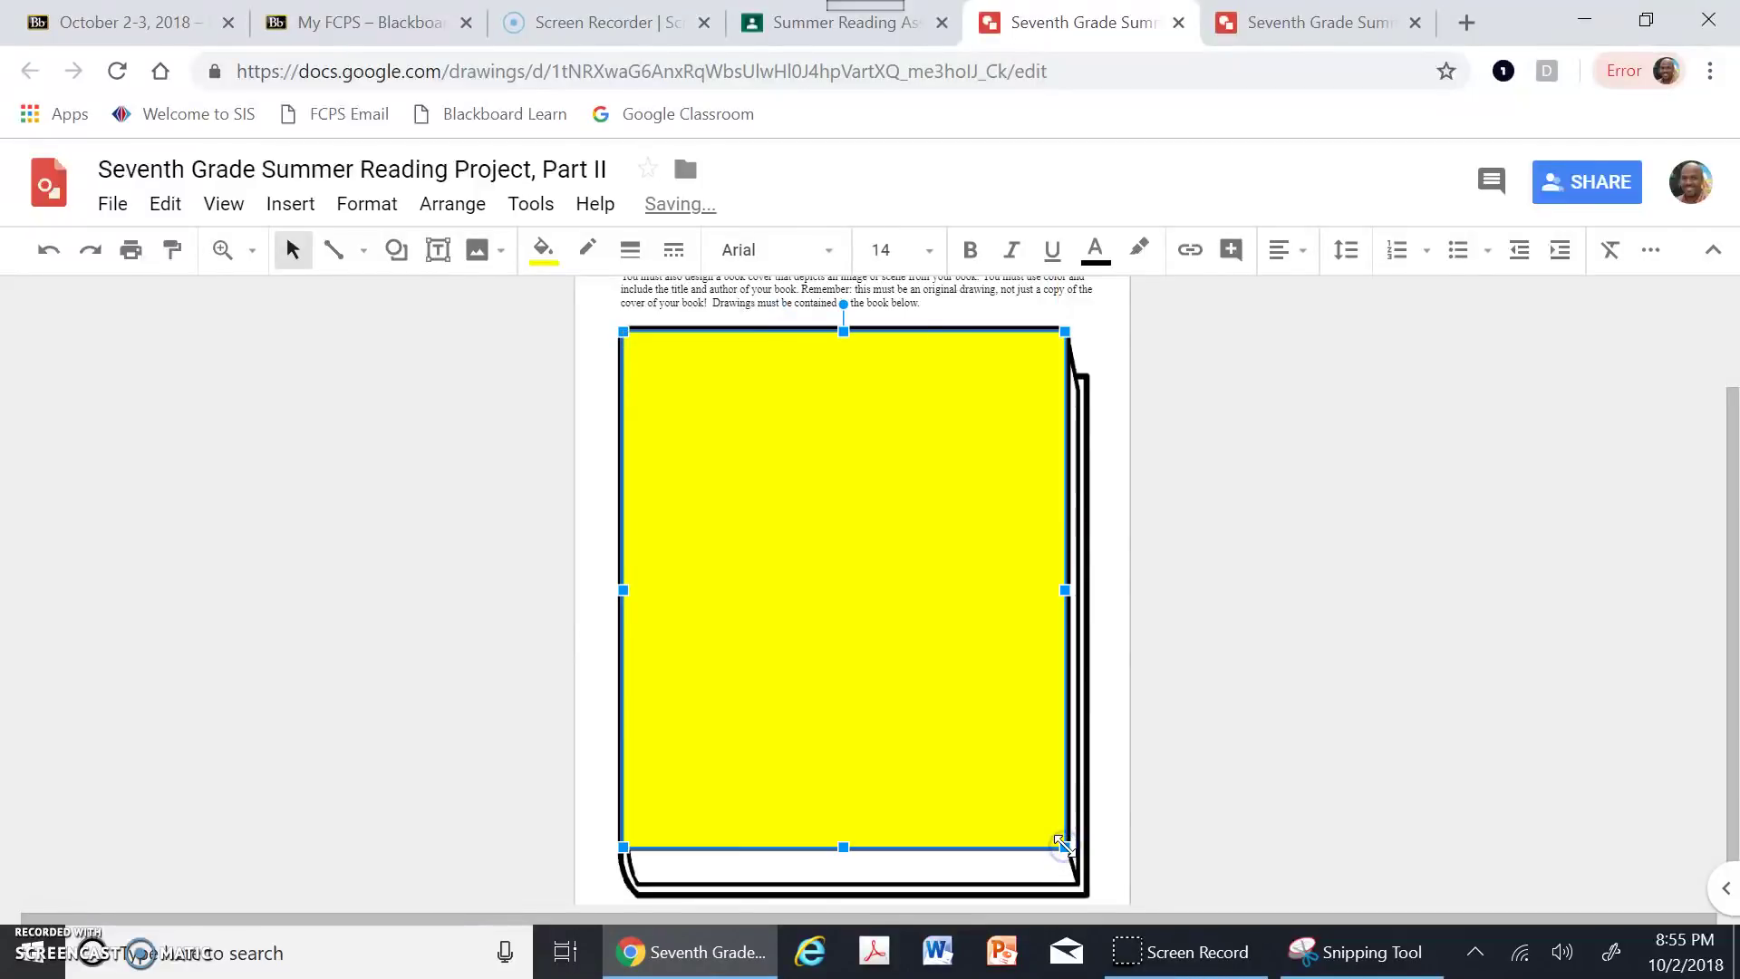
{"action": "left_click", "coordinate": [1260, 827]}
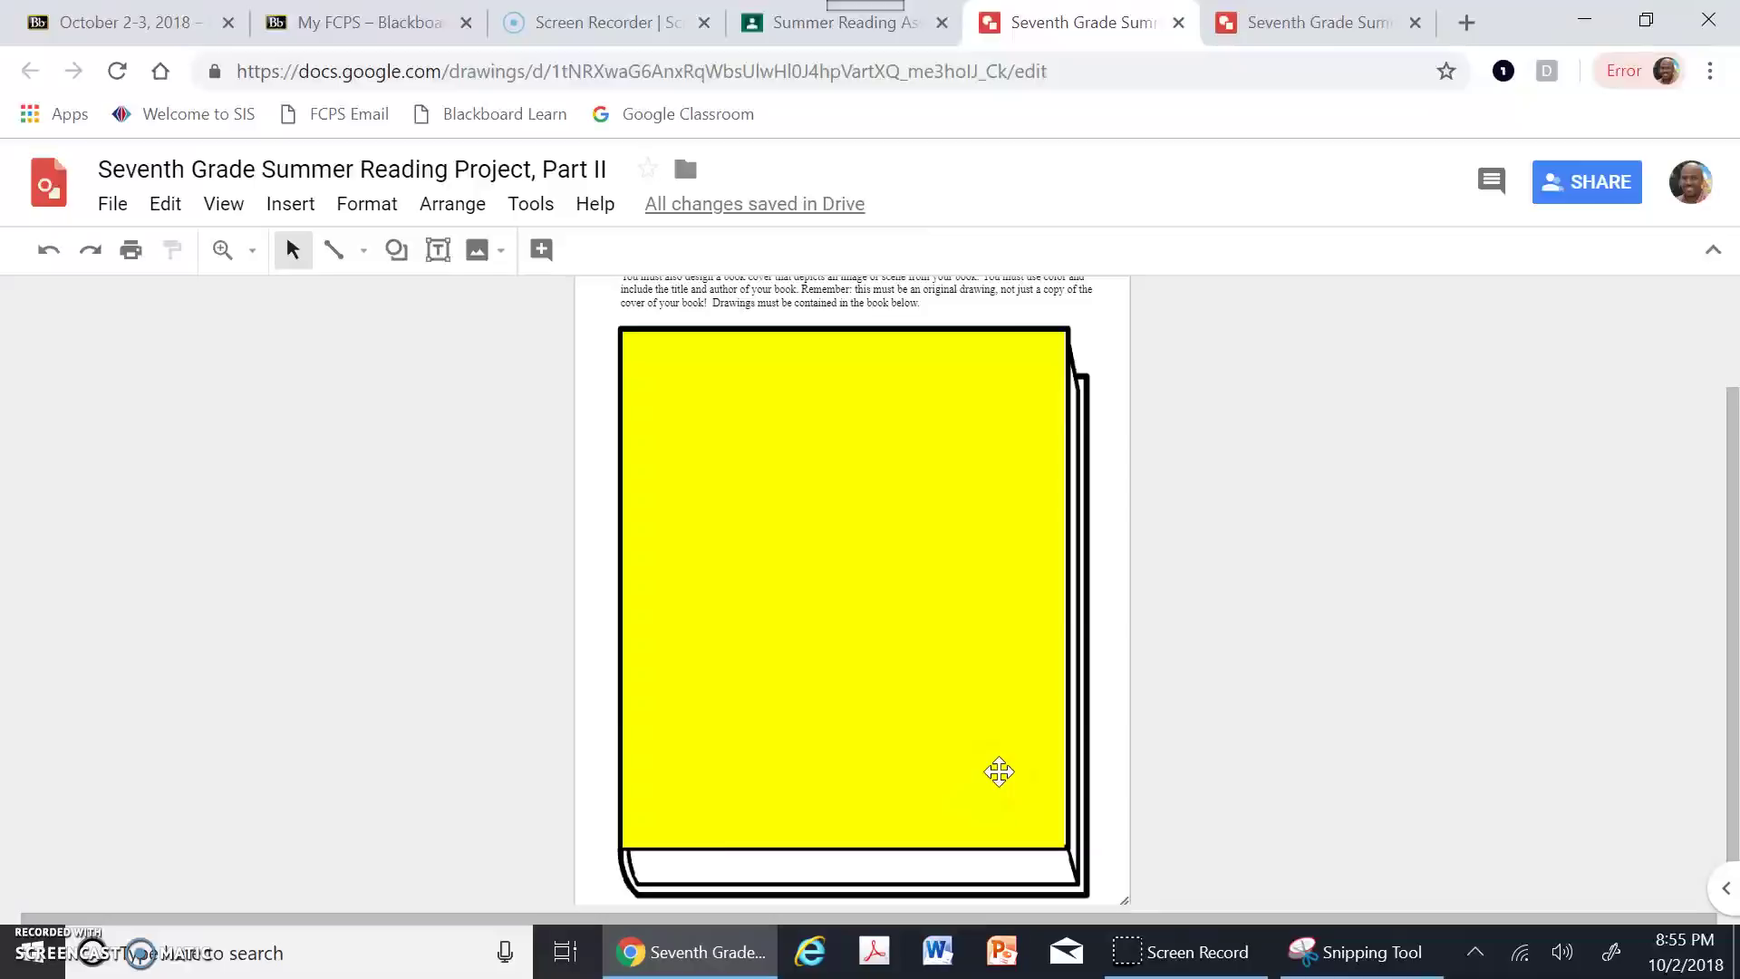
{"action": "left_click", "coordinate": [893, 634]}
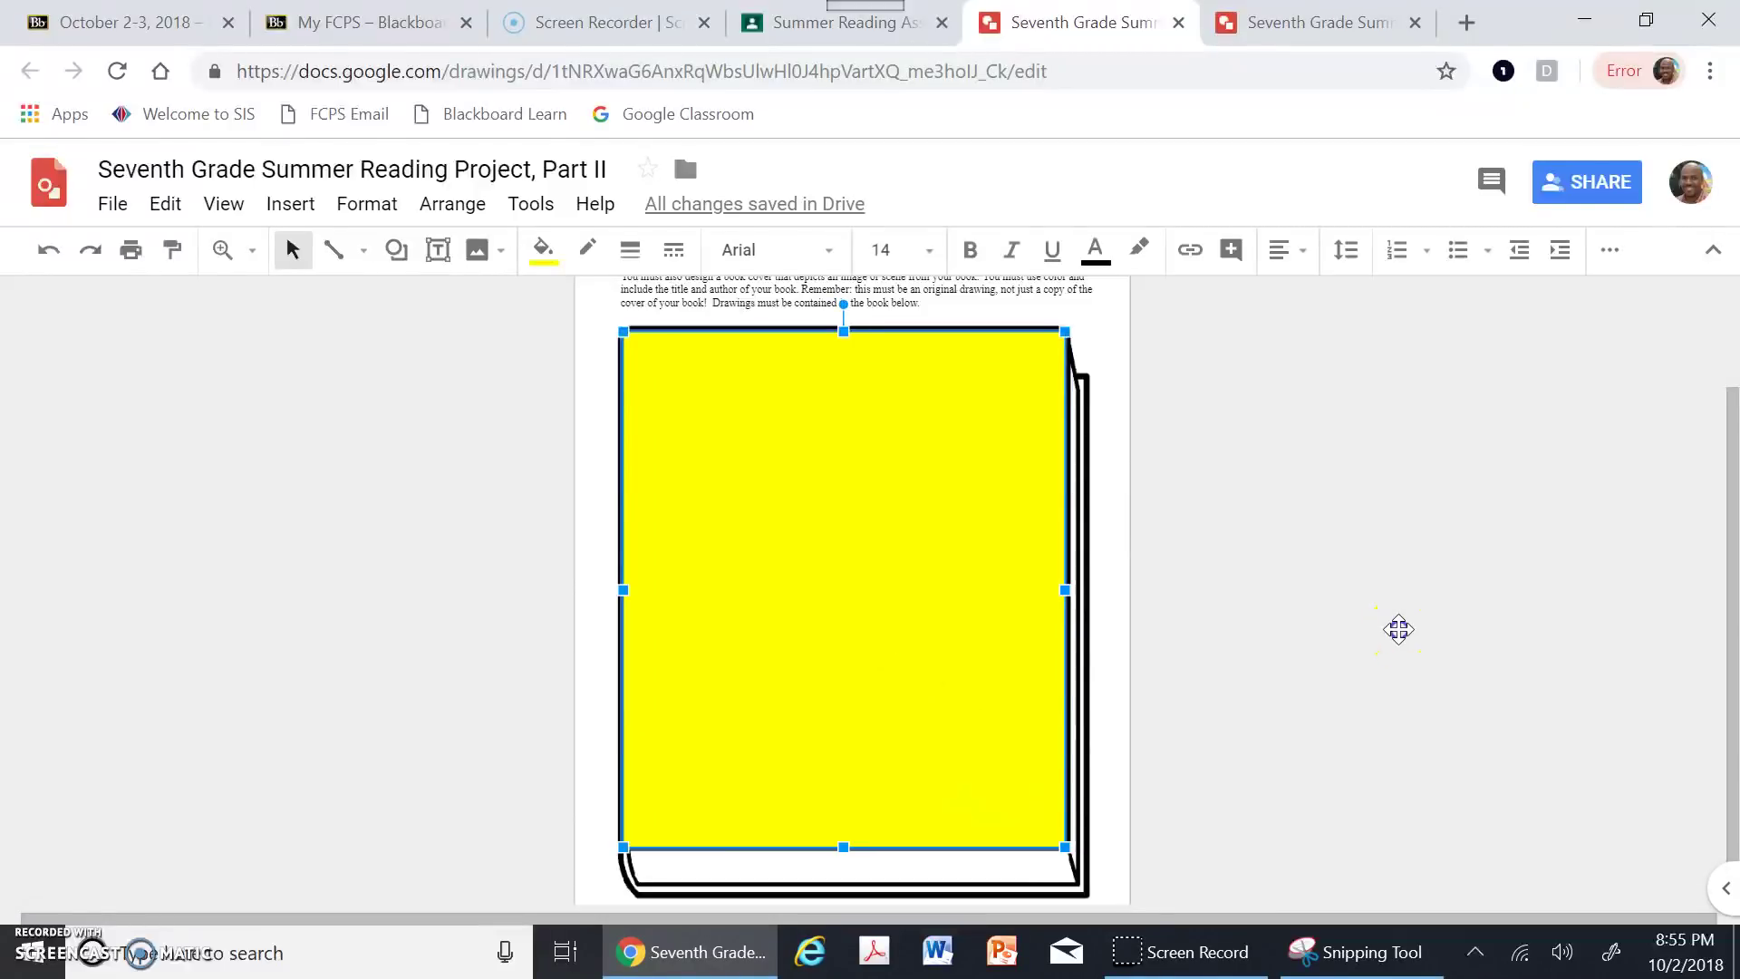
{"action": "left_click", "coordinate": [1399, 628]}
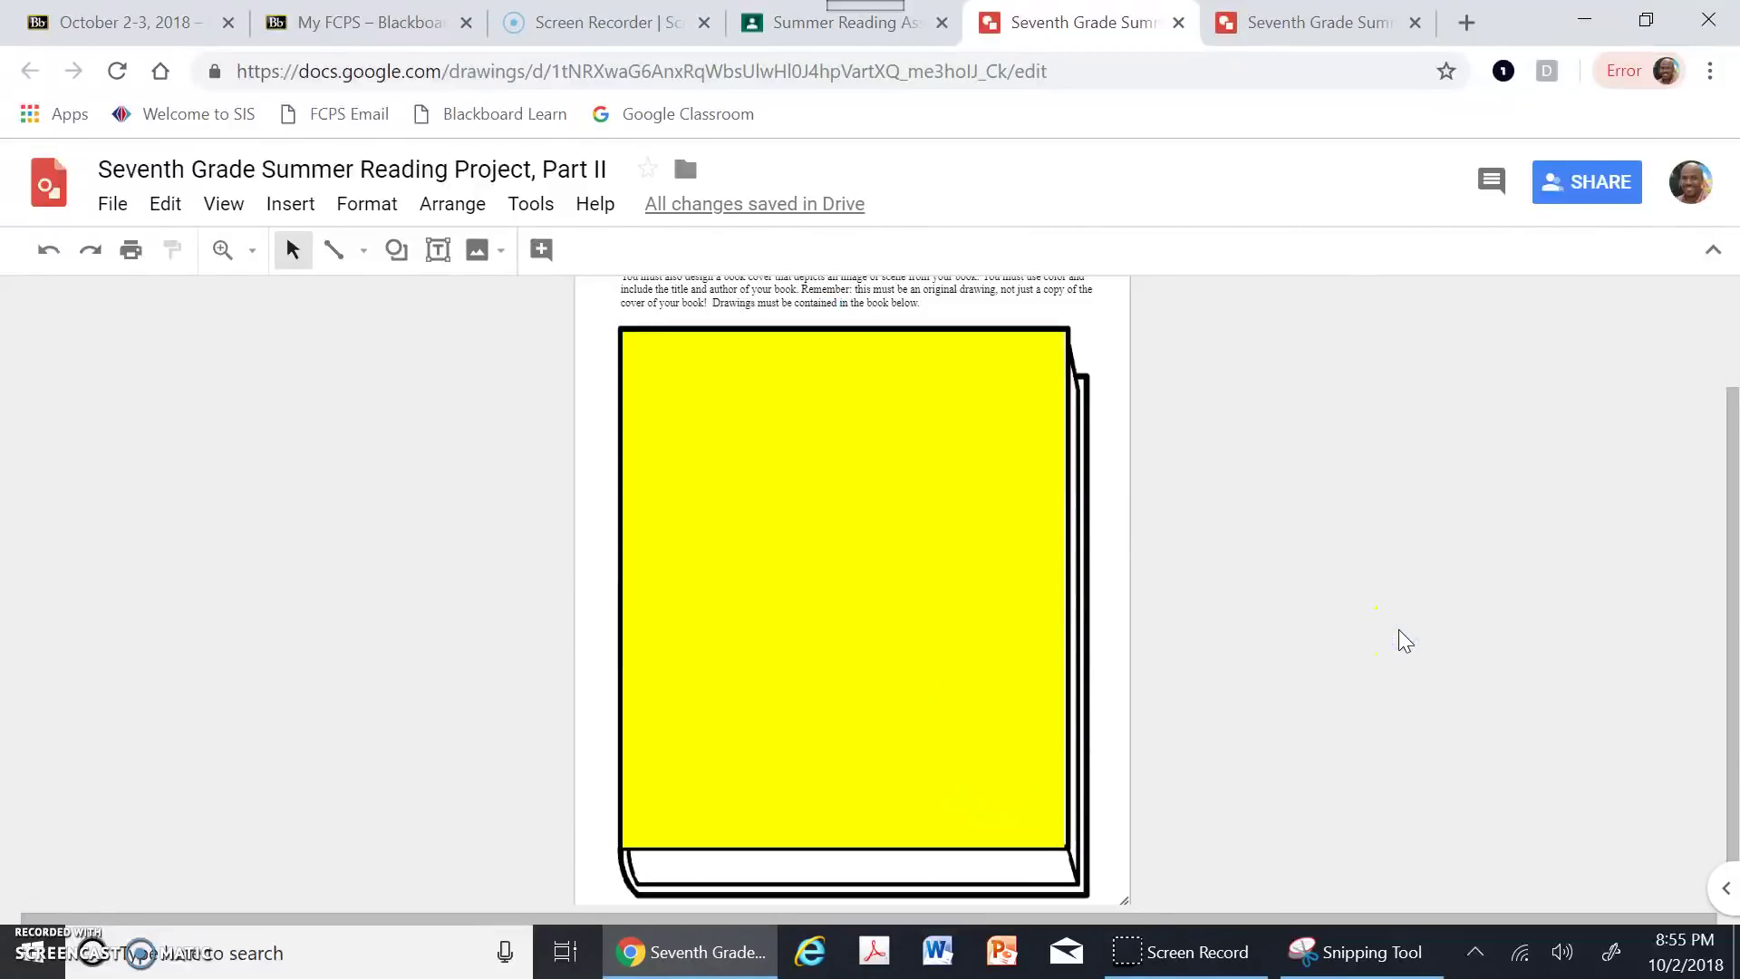
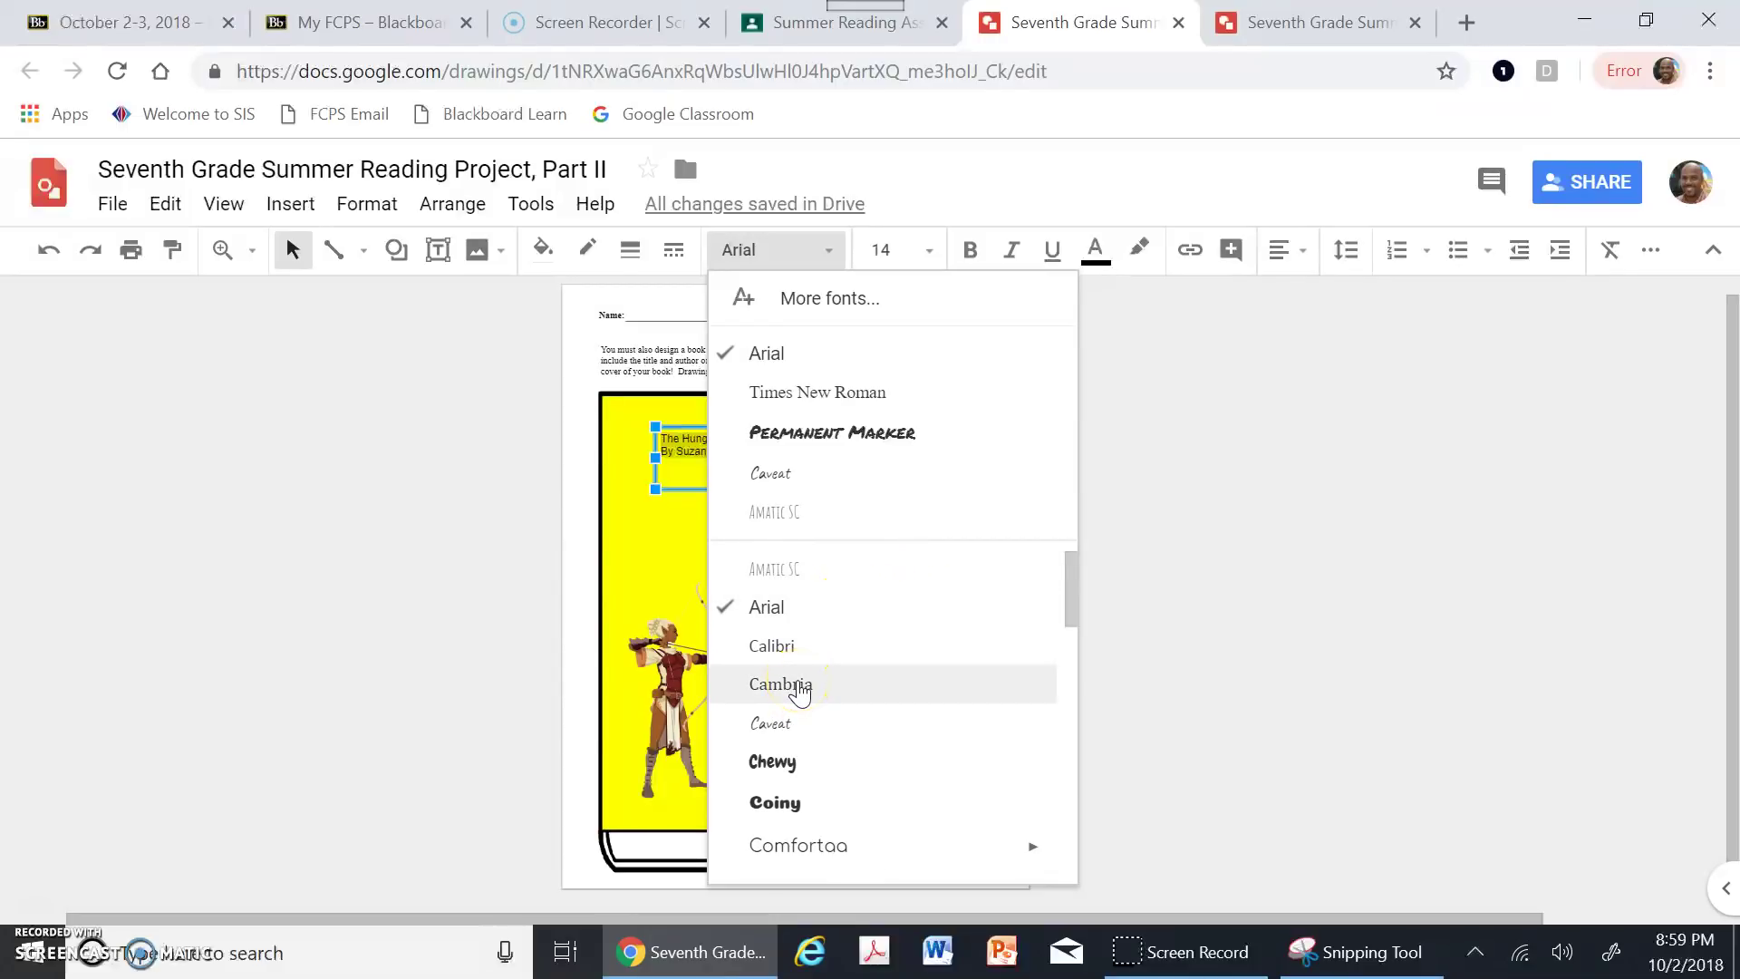
Step: Set the title and author text to the Coiny font at size 36
{"action": "scroll", "coordinate": [800, 691], "scroll_direction": "down", "scroll_amount": 1}
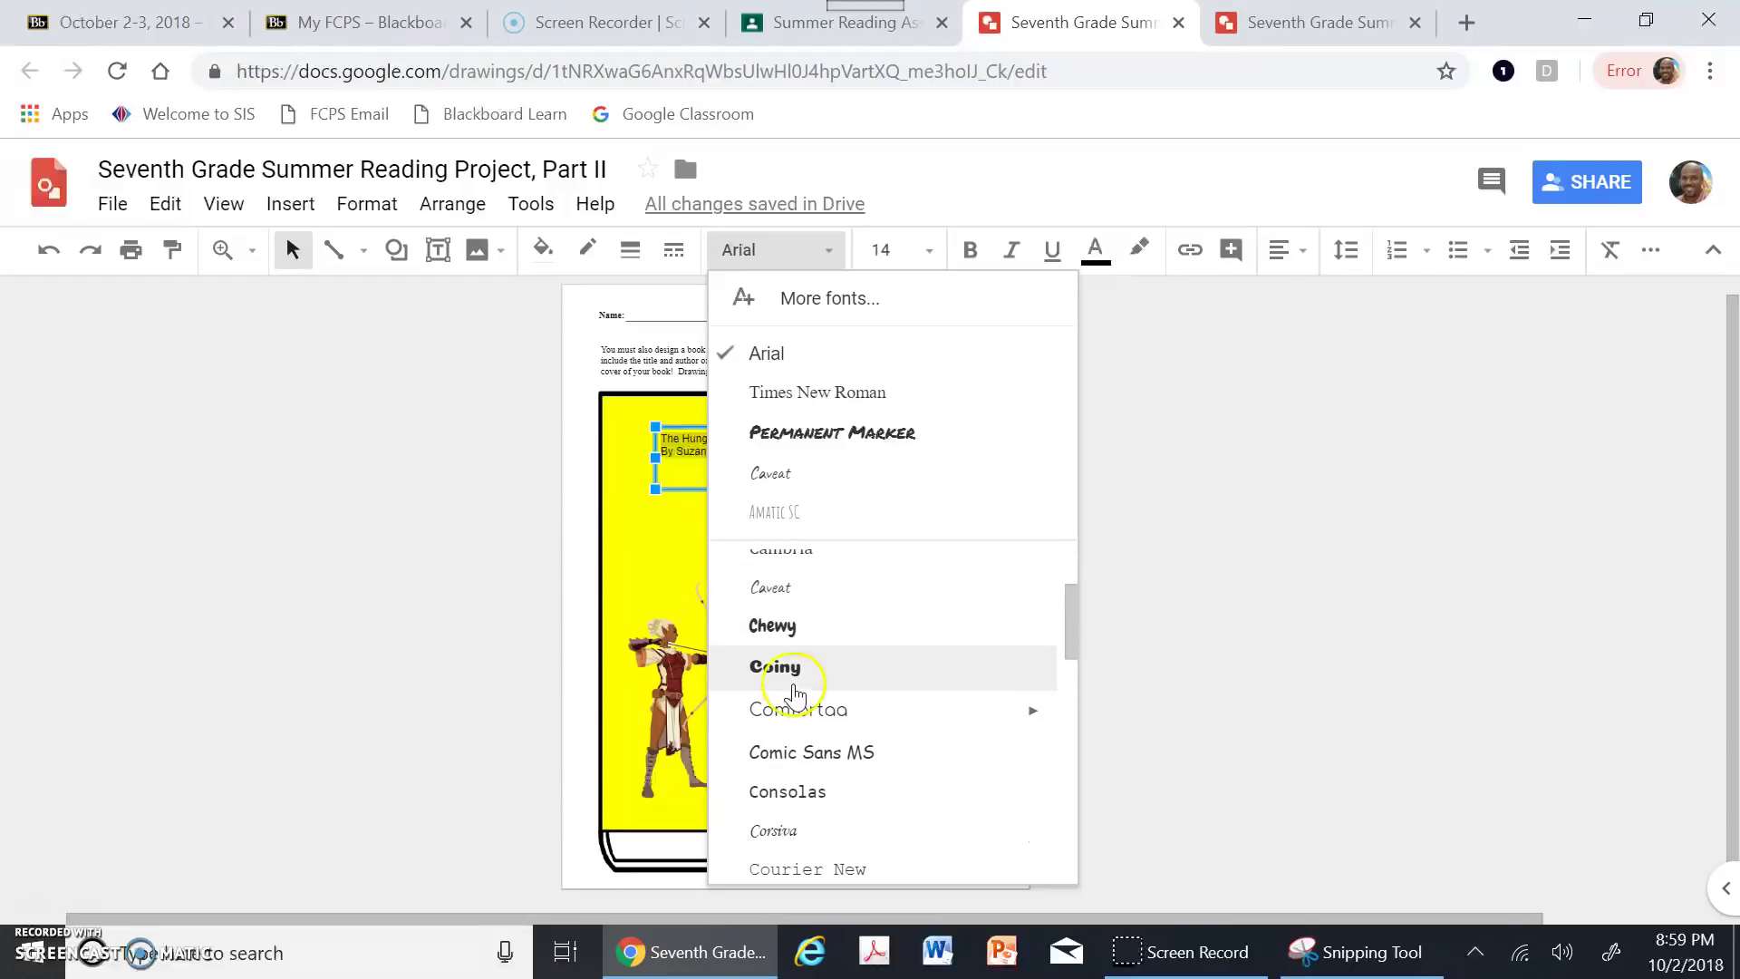
{"action": "left_click", "coordinate": [786, 669]}
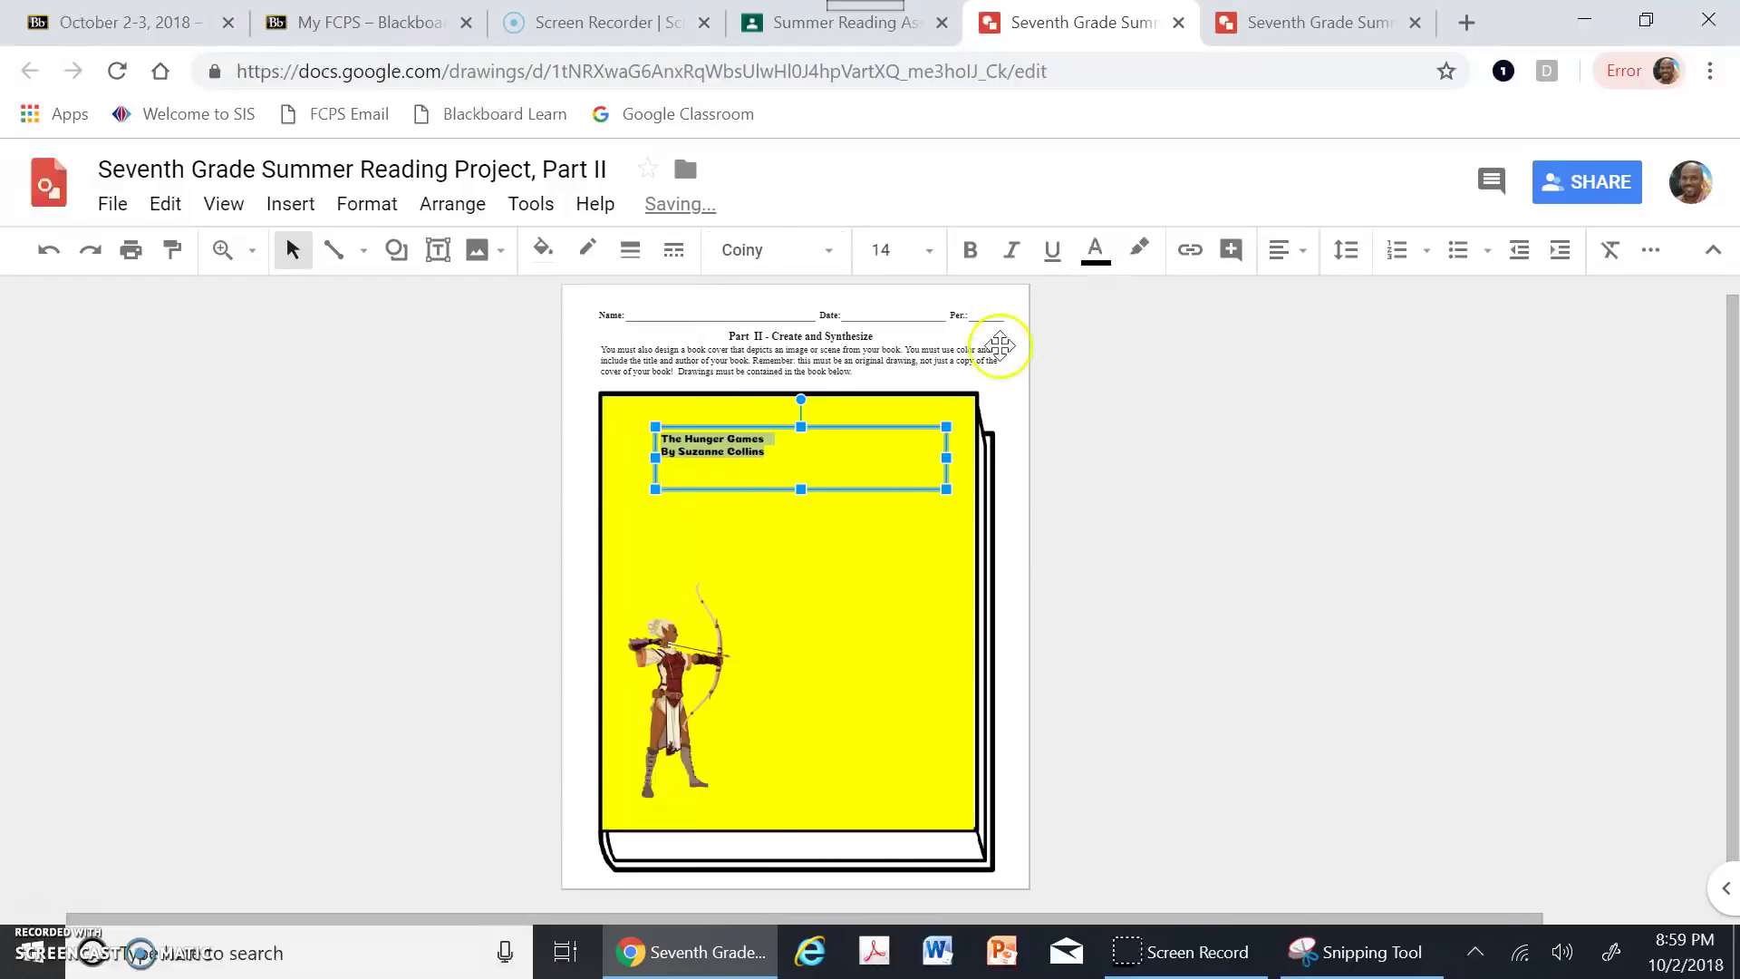
{"action": "left_click", "coordinate": [925, 251]}
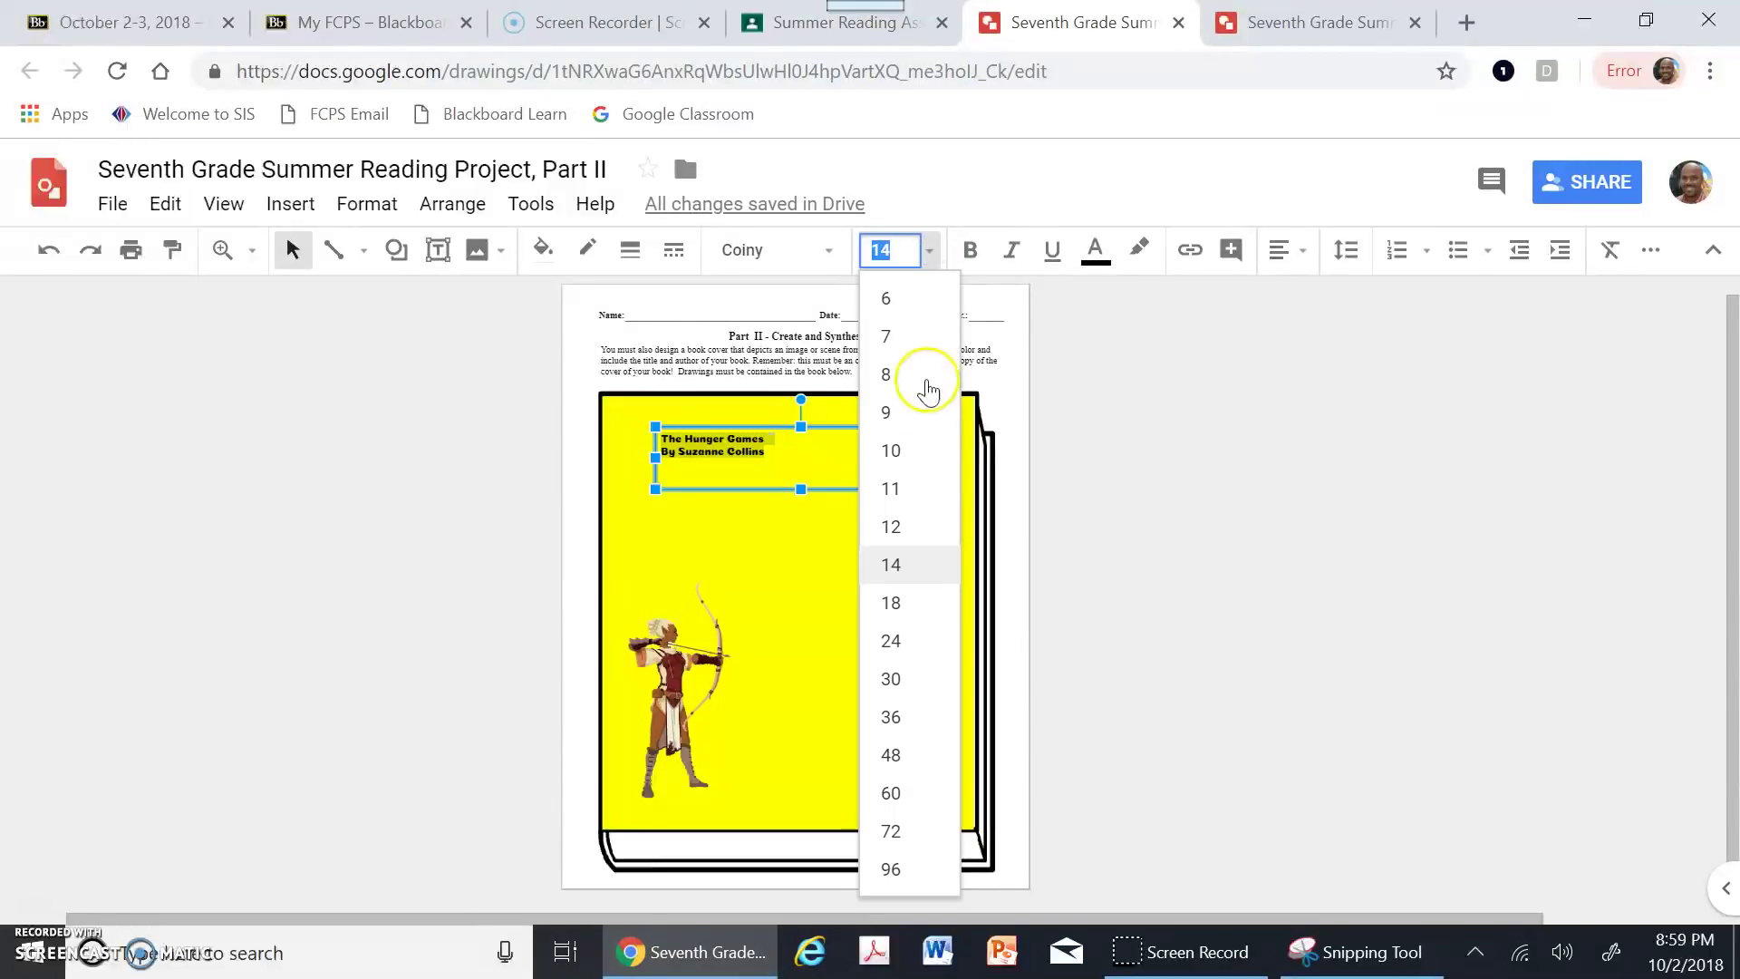
{"action": "left_click", "coordinate": [902, 715]}
{"action": "left_click", "coordinate": [1128, 602]}
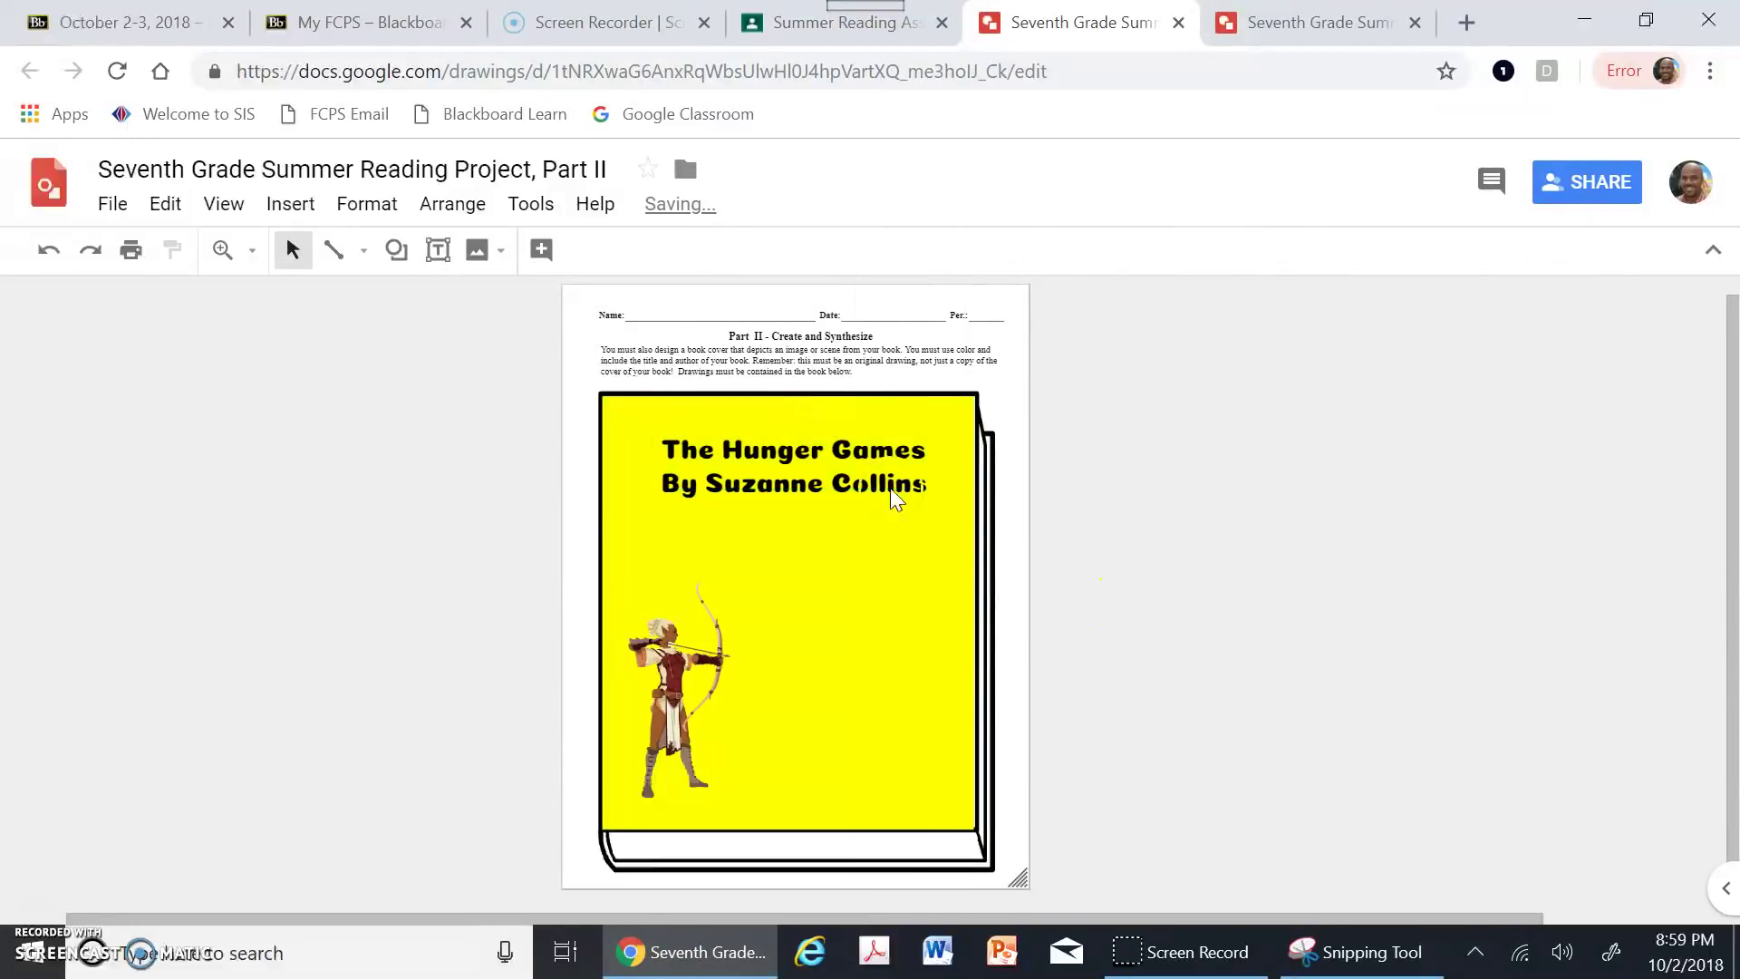
Step: Reduce the author line below the title to font size 30
{"action": "triple_click", "coordinate": [827, 482]}
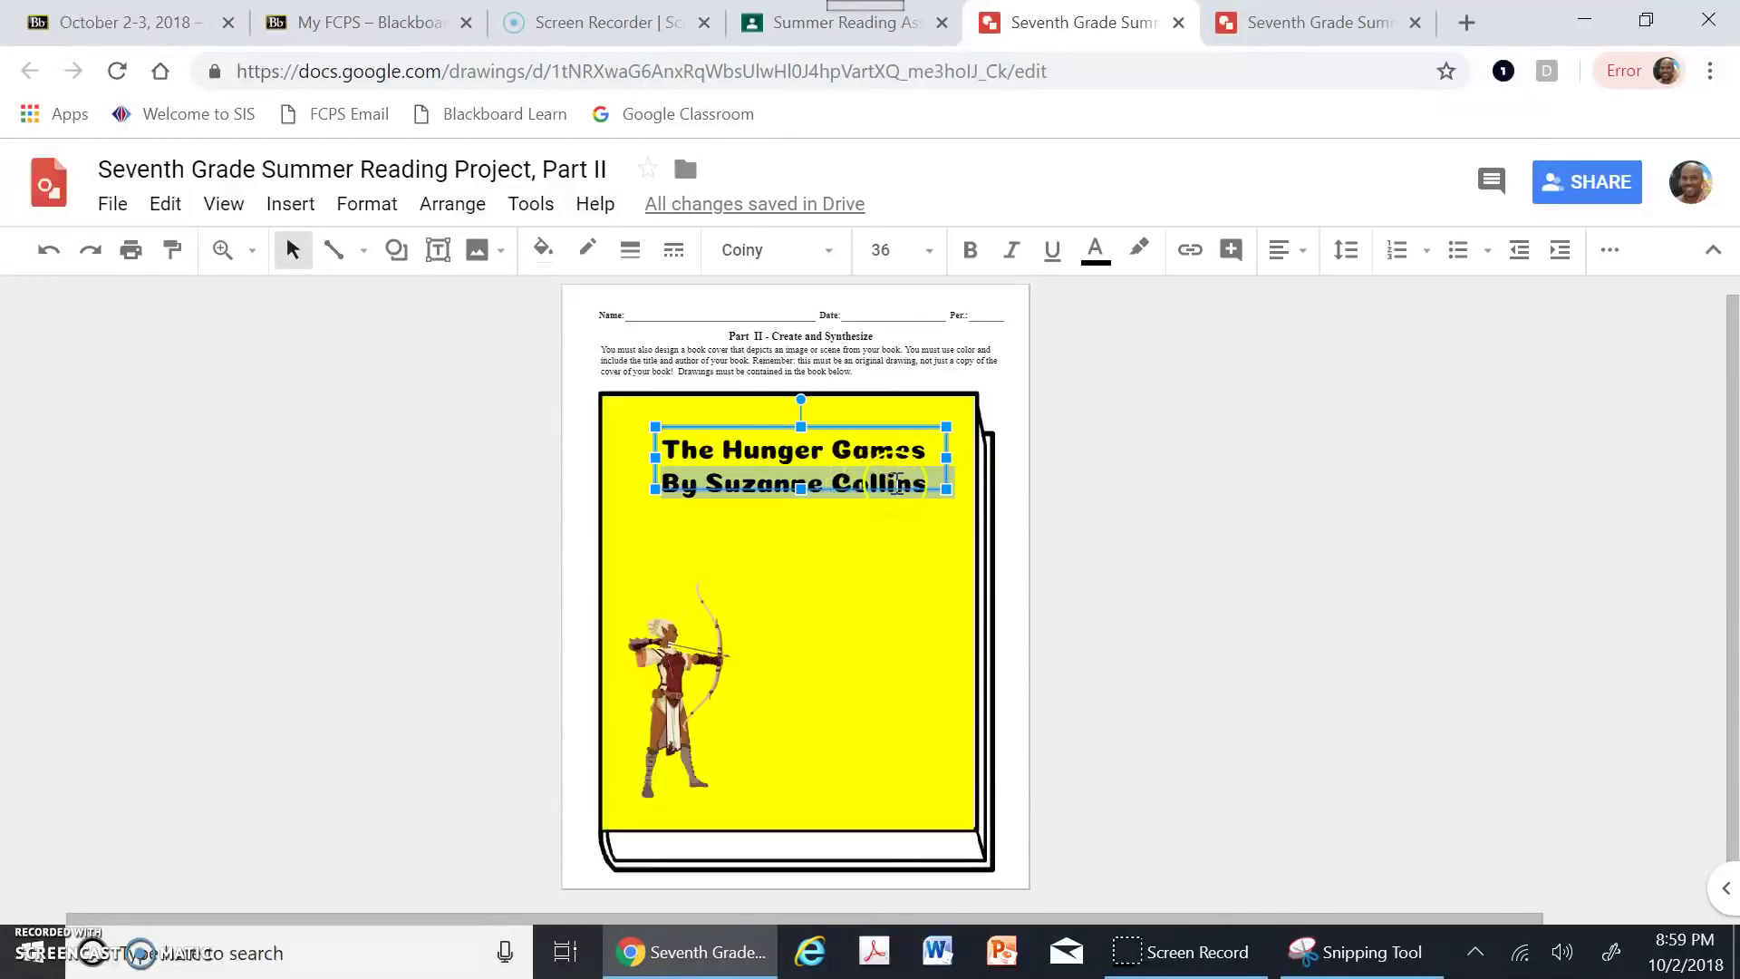
{"action": "left_click", "coordinate": [930, 255]}
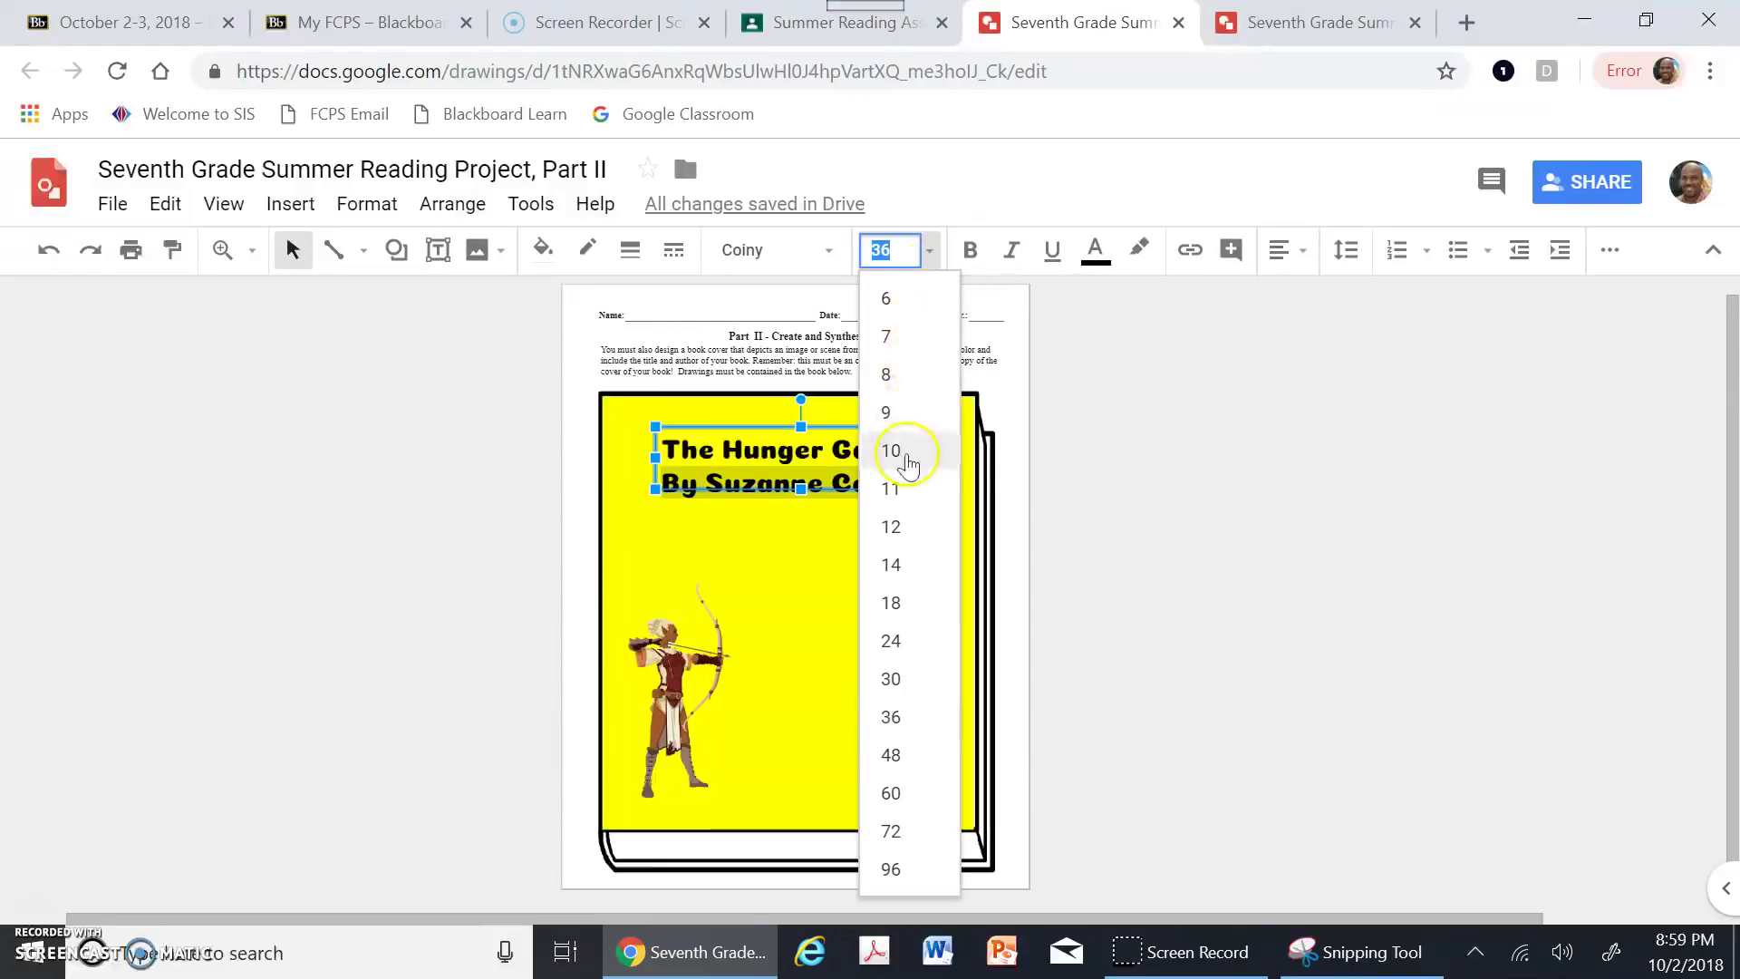
{"action": "left_click", "coordinate": [900, 690]}
{"action": "left_click", "coordinate": [901, 690]}
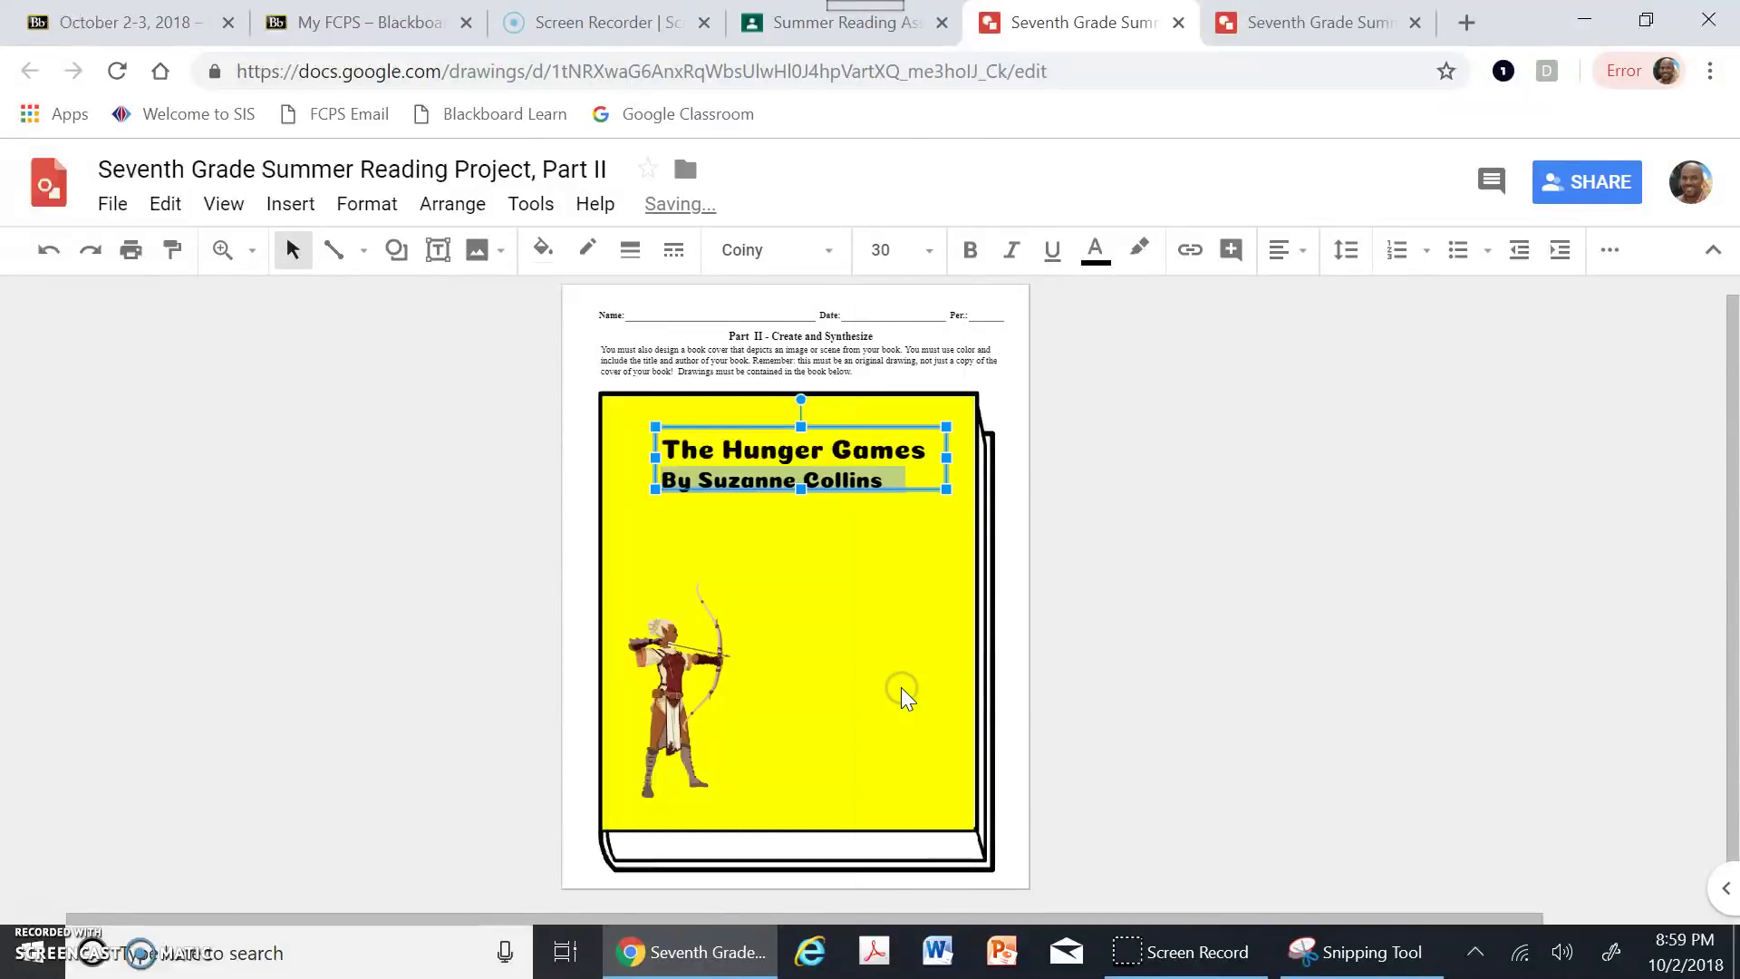
{"action": "left_click", "coordinate": [1151, 628]}
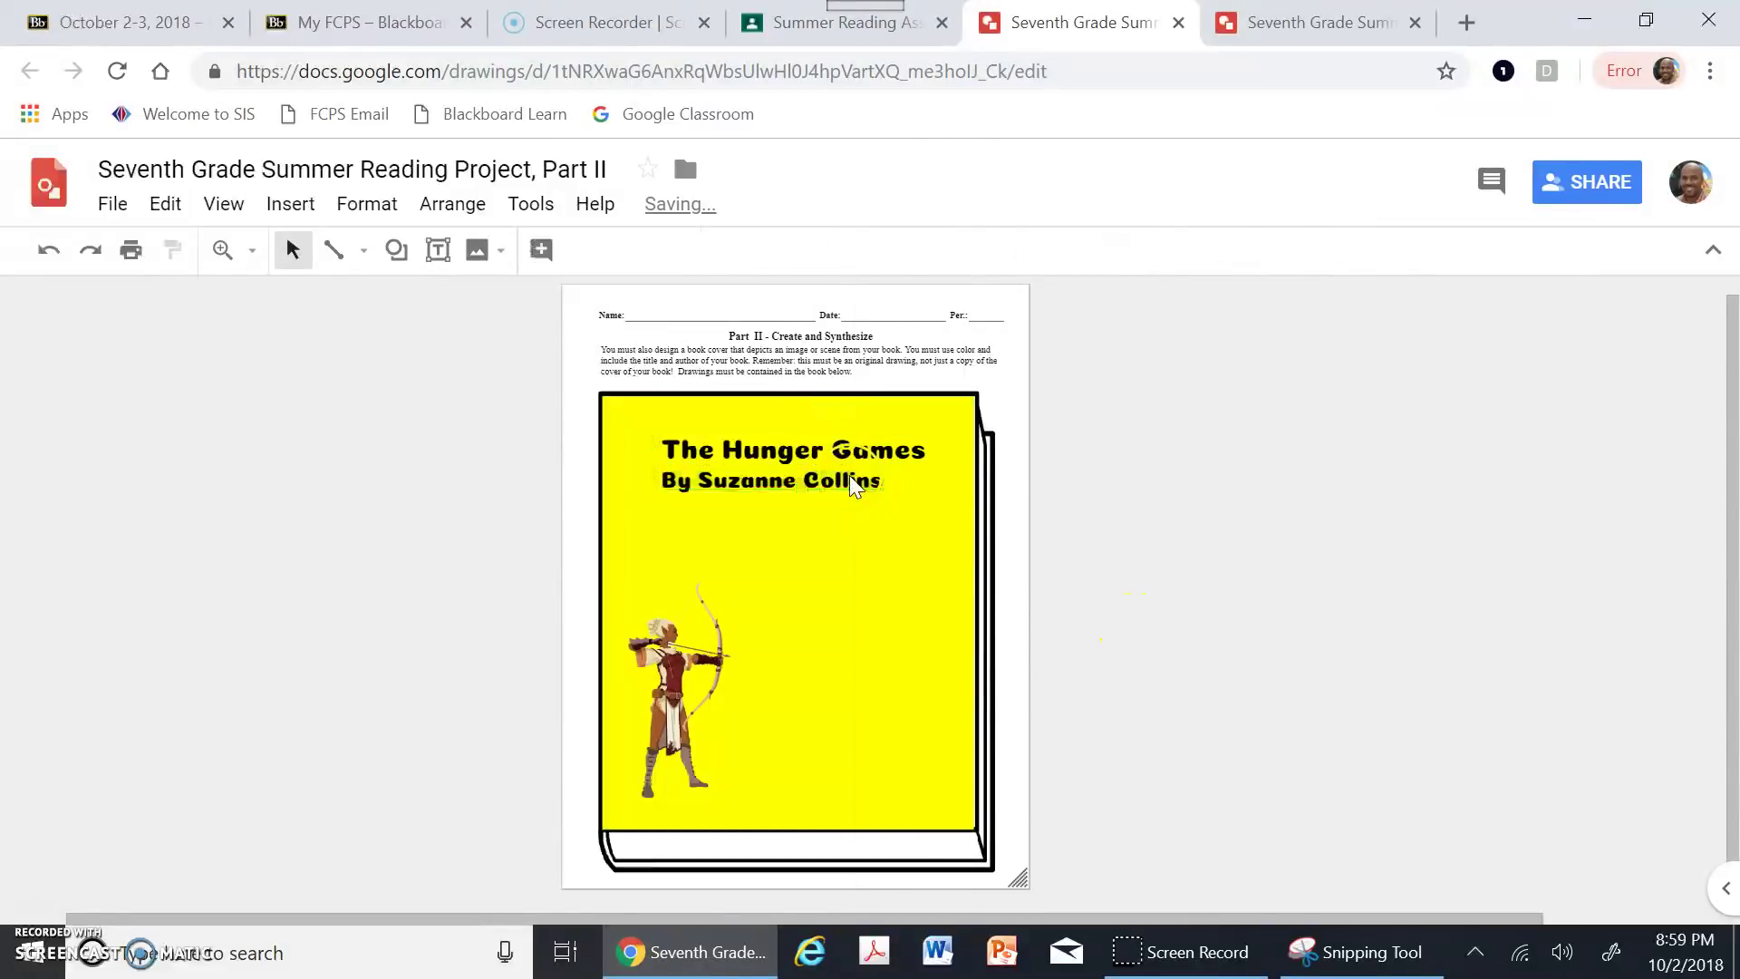
Step: Center the author line horizontally under the title within the text box
{"action": "left_click", "coordinate": [791, 482]}
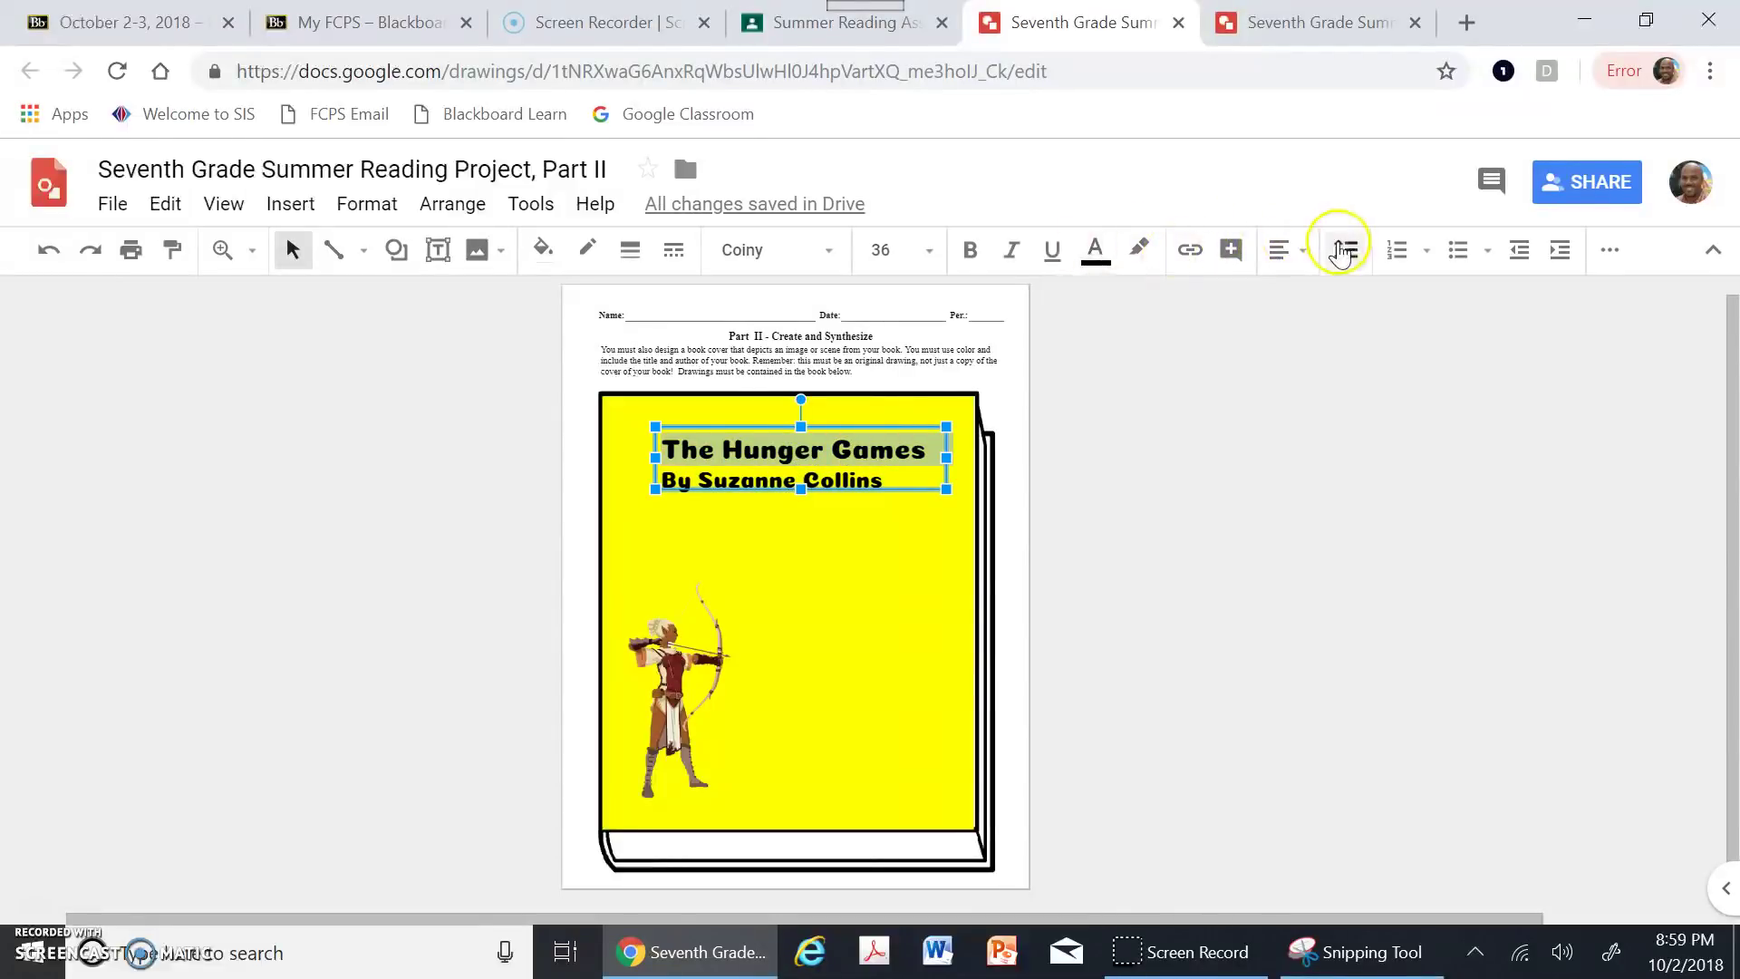
{"action": "left_click", "coordinate": [1302, 250]}
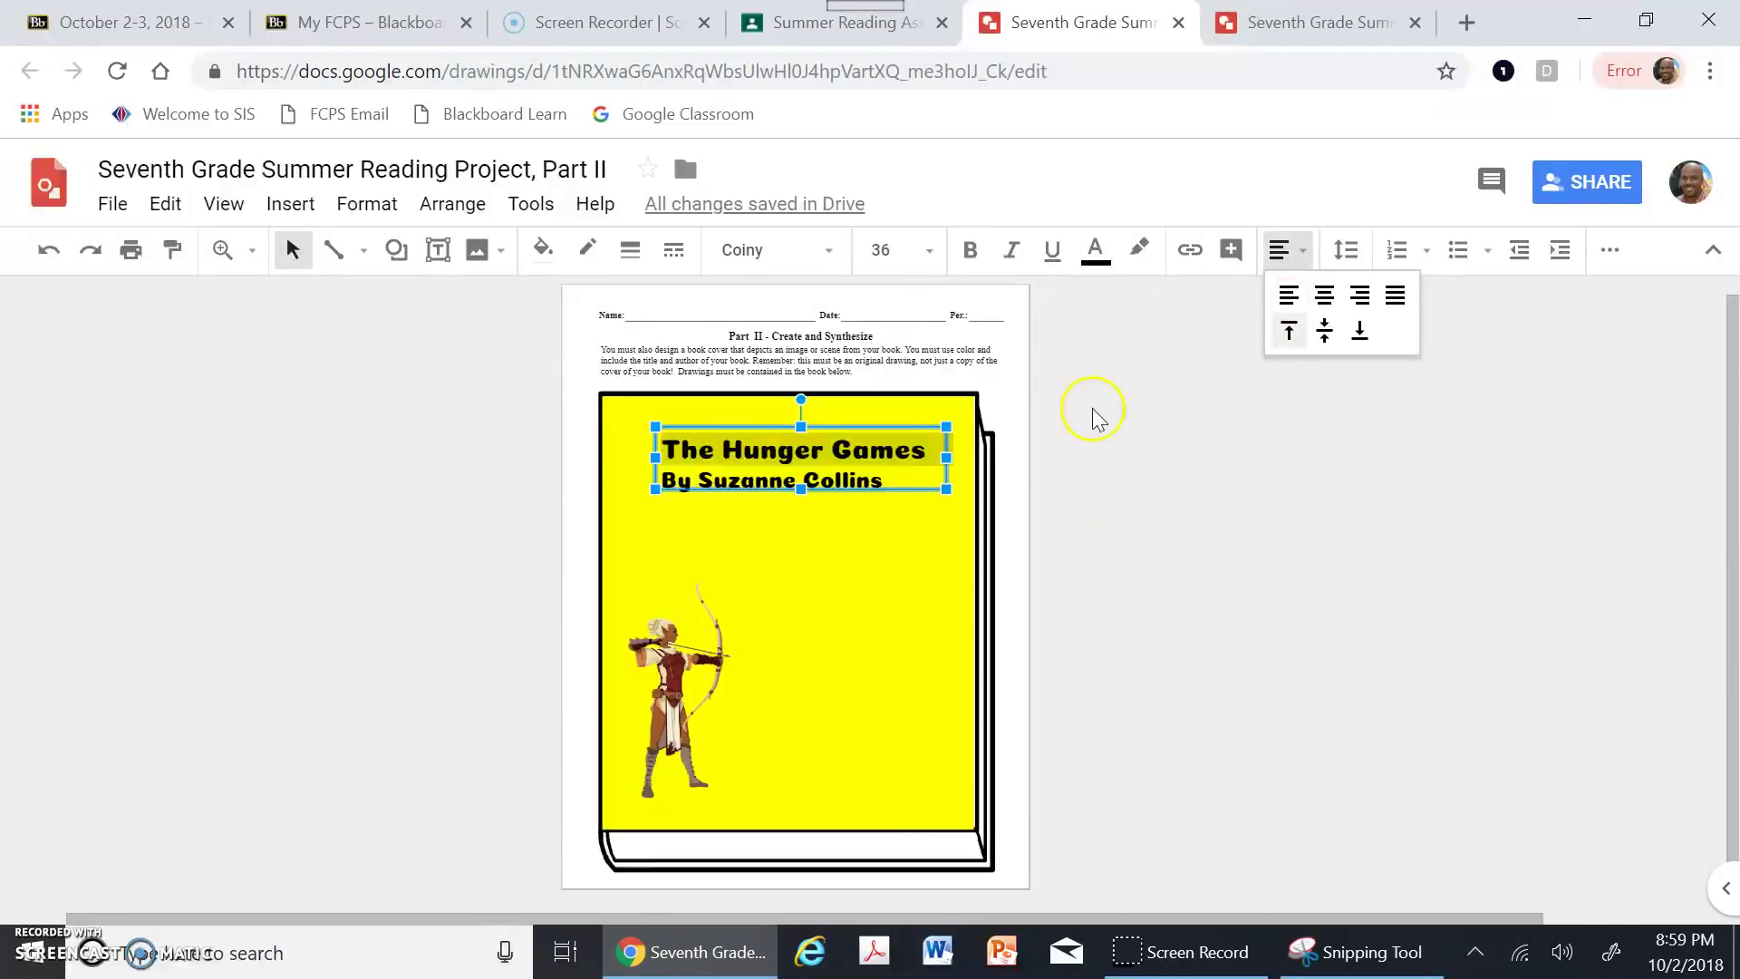
{"action": "left_click", "coordinate": [809, 469]}
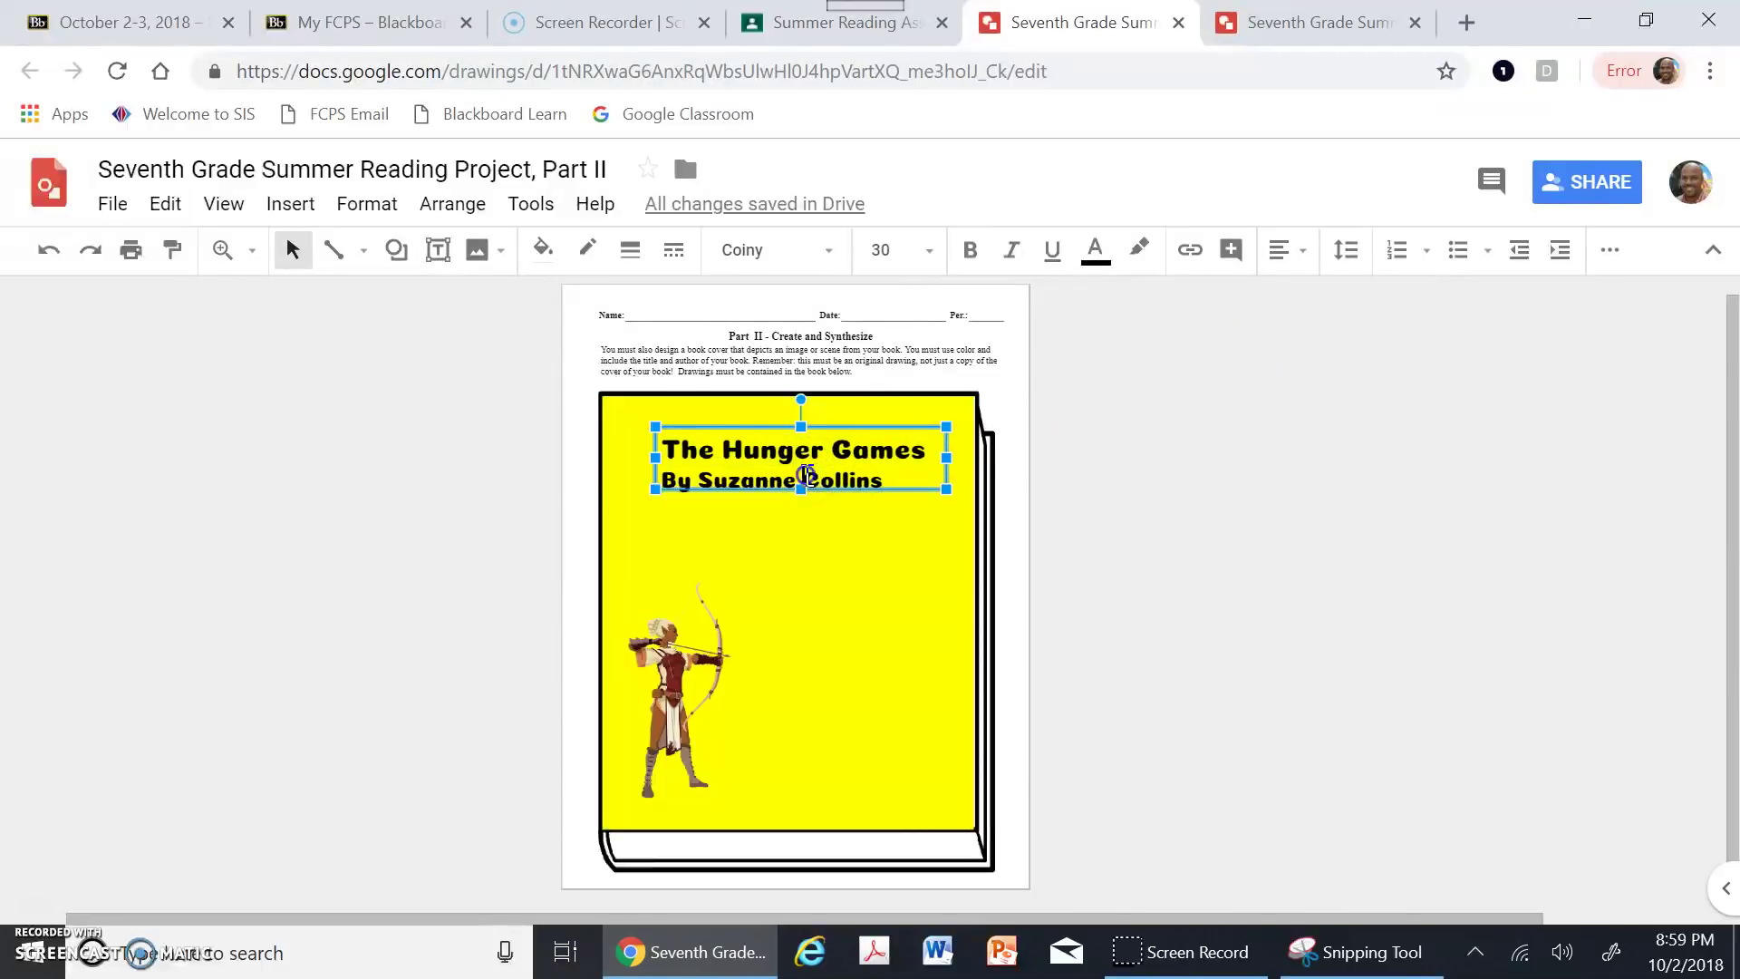
{"action": "triple_click", "coordinate": [817, 473]}
{"action": "left_click", "coordinate": [1307, 261]}
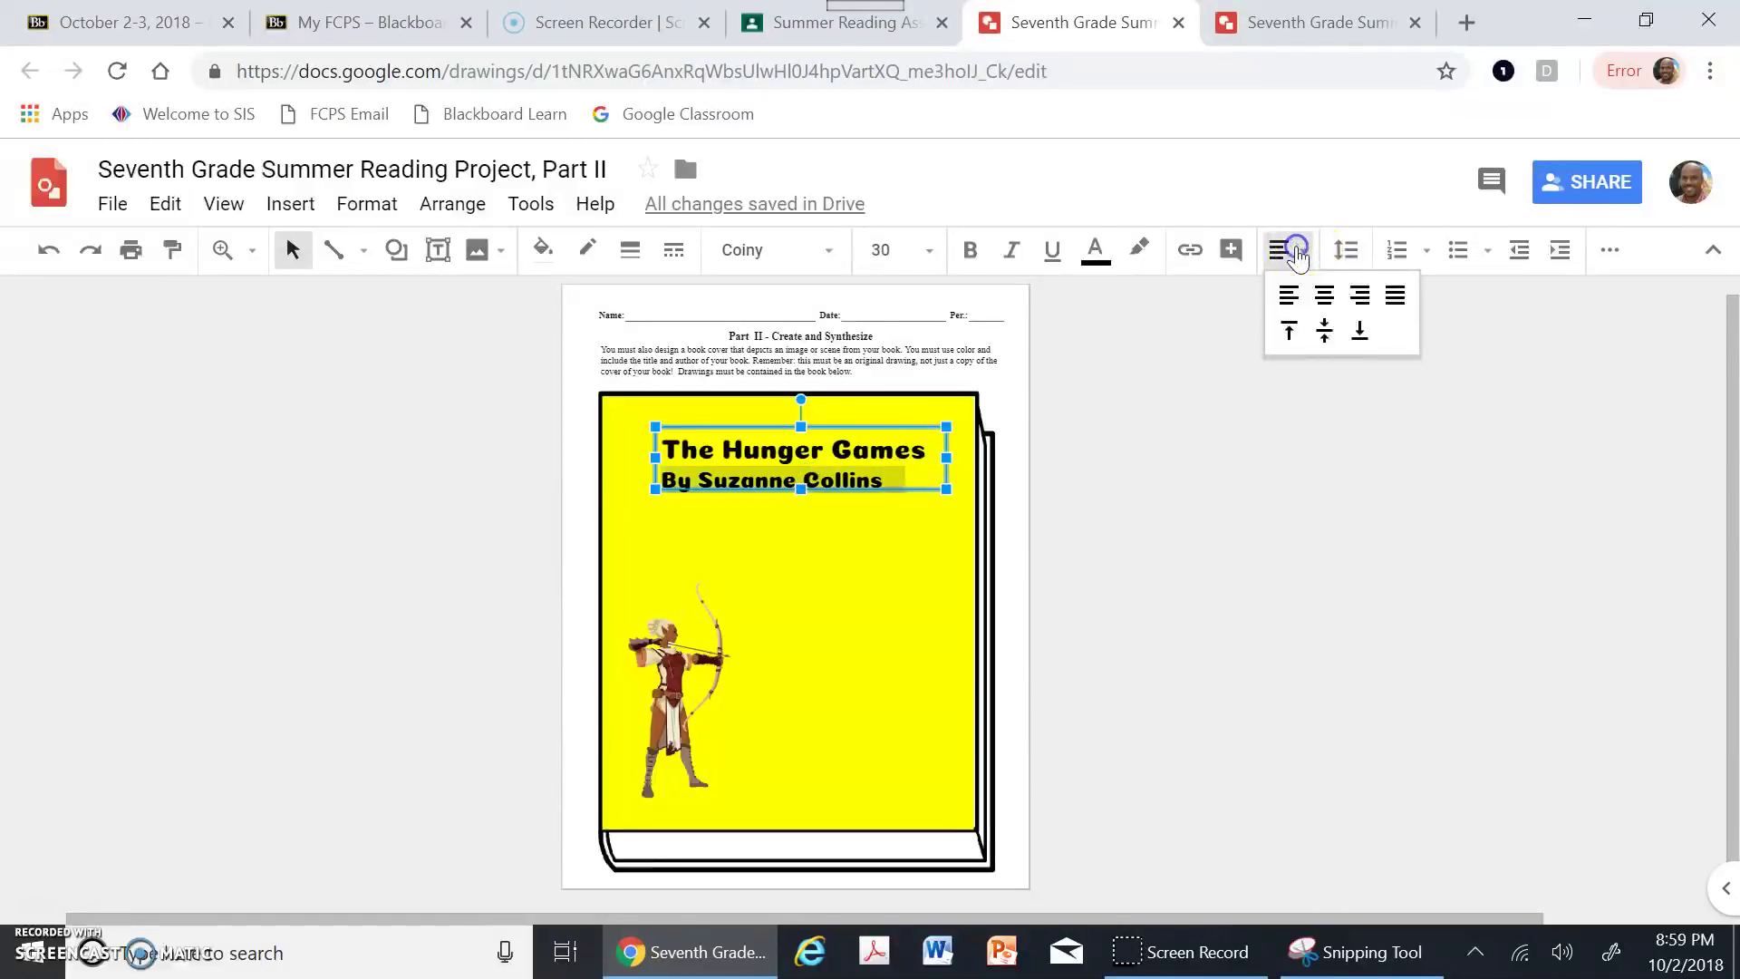
{"action": "left_click", "coordinate": [1323, 297]}
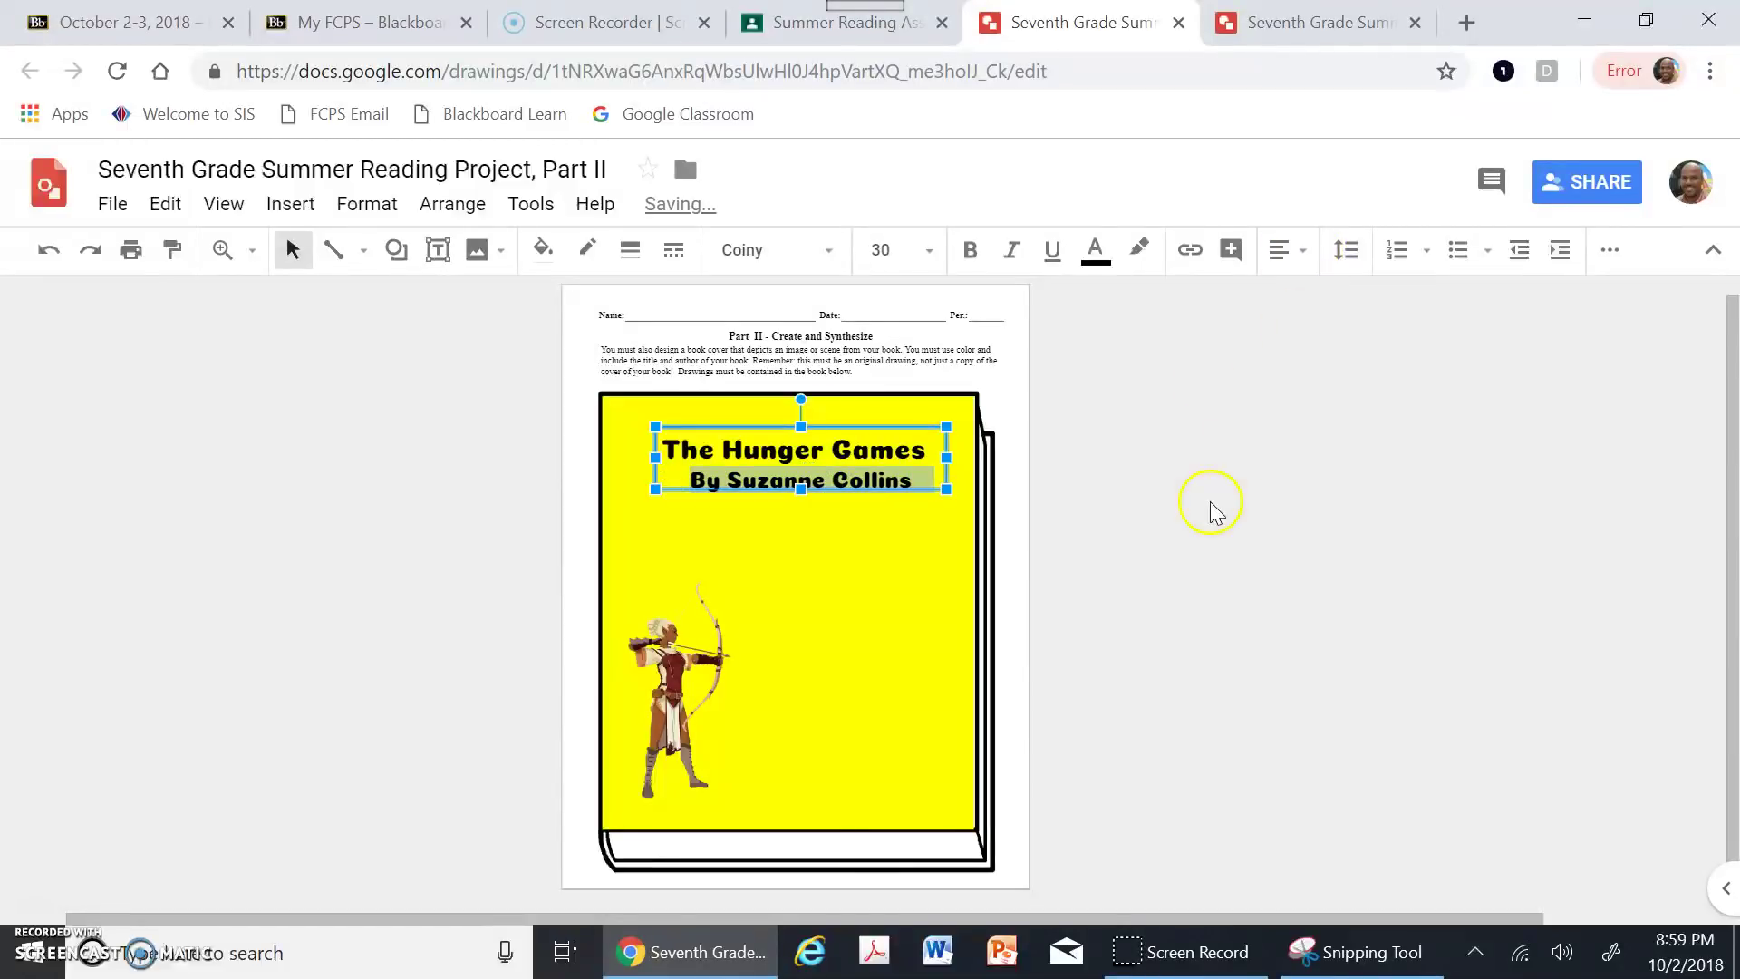
{"action": "left_click", "coordinate": [980, 489]}
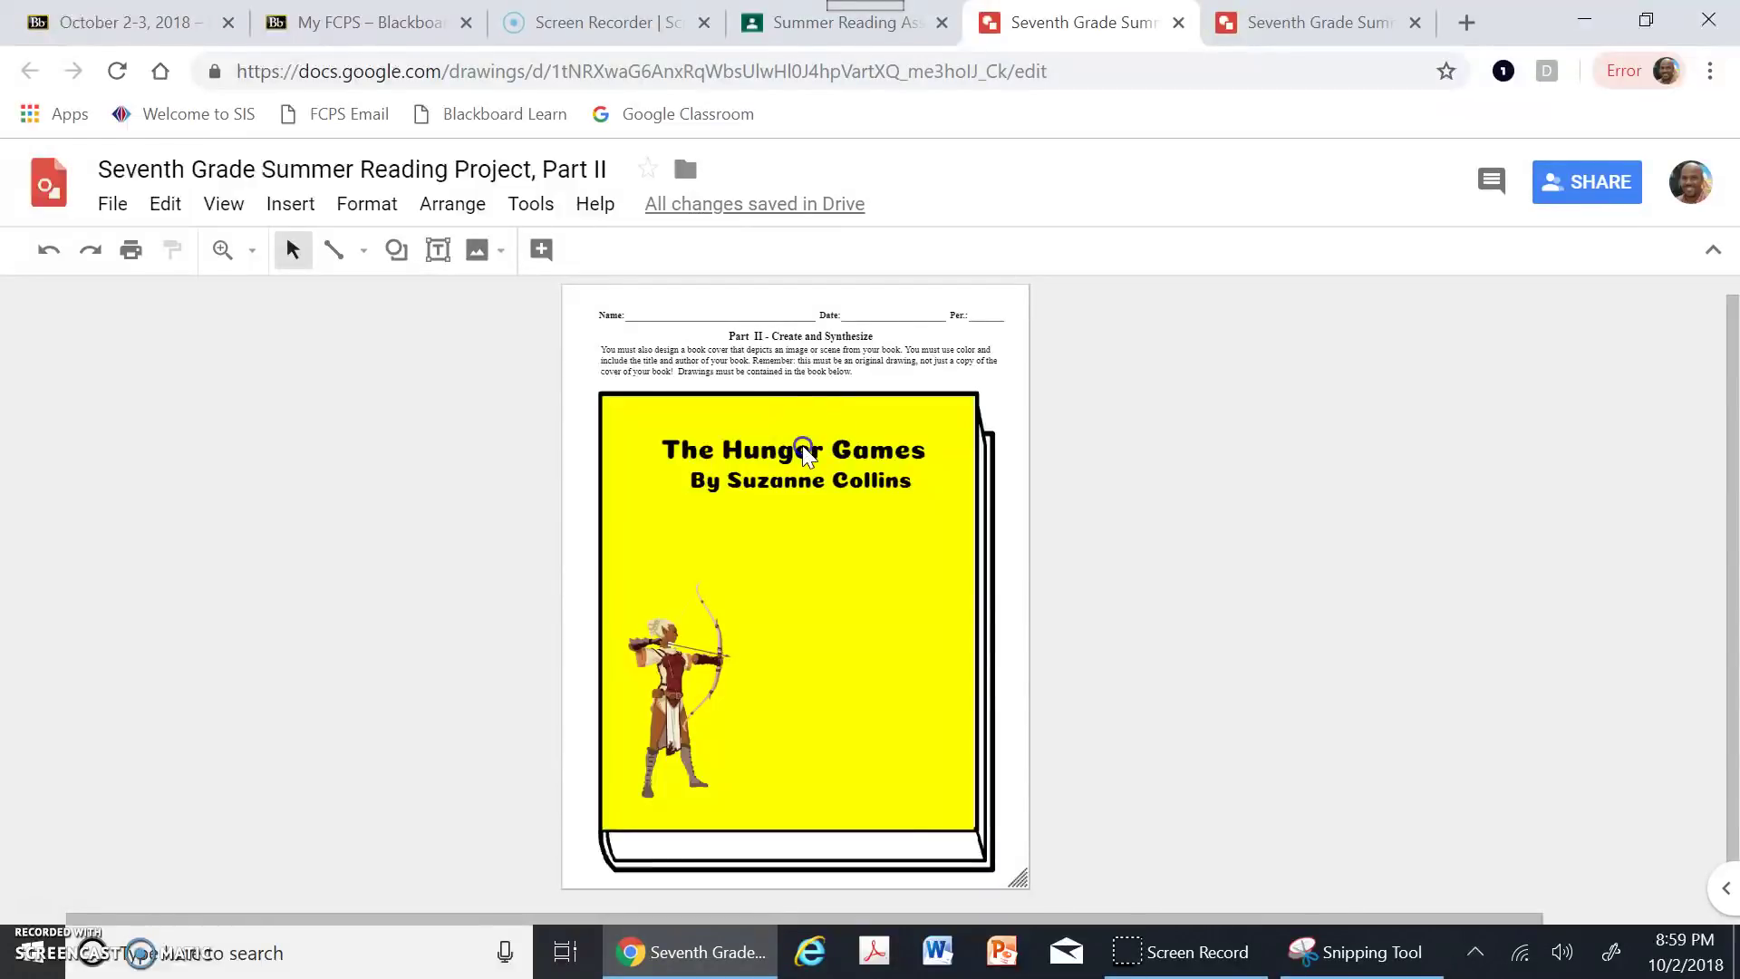
Step: Try bright green on the title line "The Hunger Games", and settle on dark orange-brown as its text color
{"action": "left_click", "coordinate": [802, 444]}
{"action": "triple_click", "coordinate": [802, 448]}
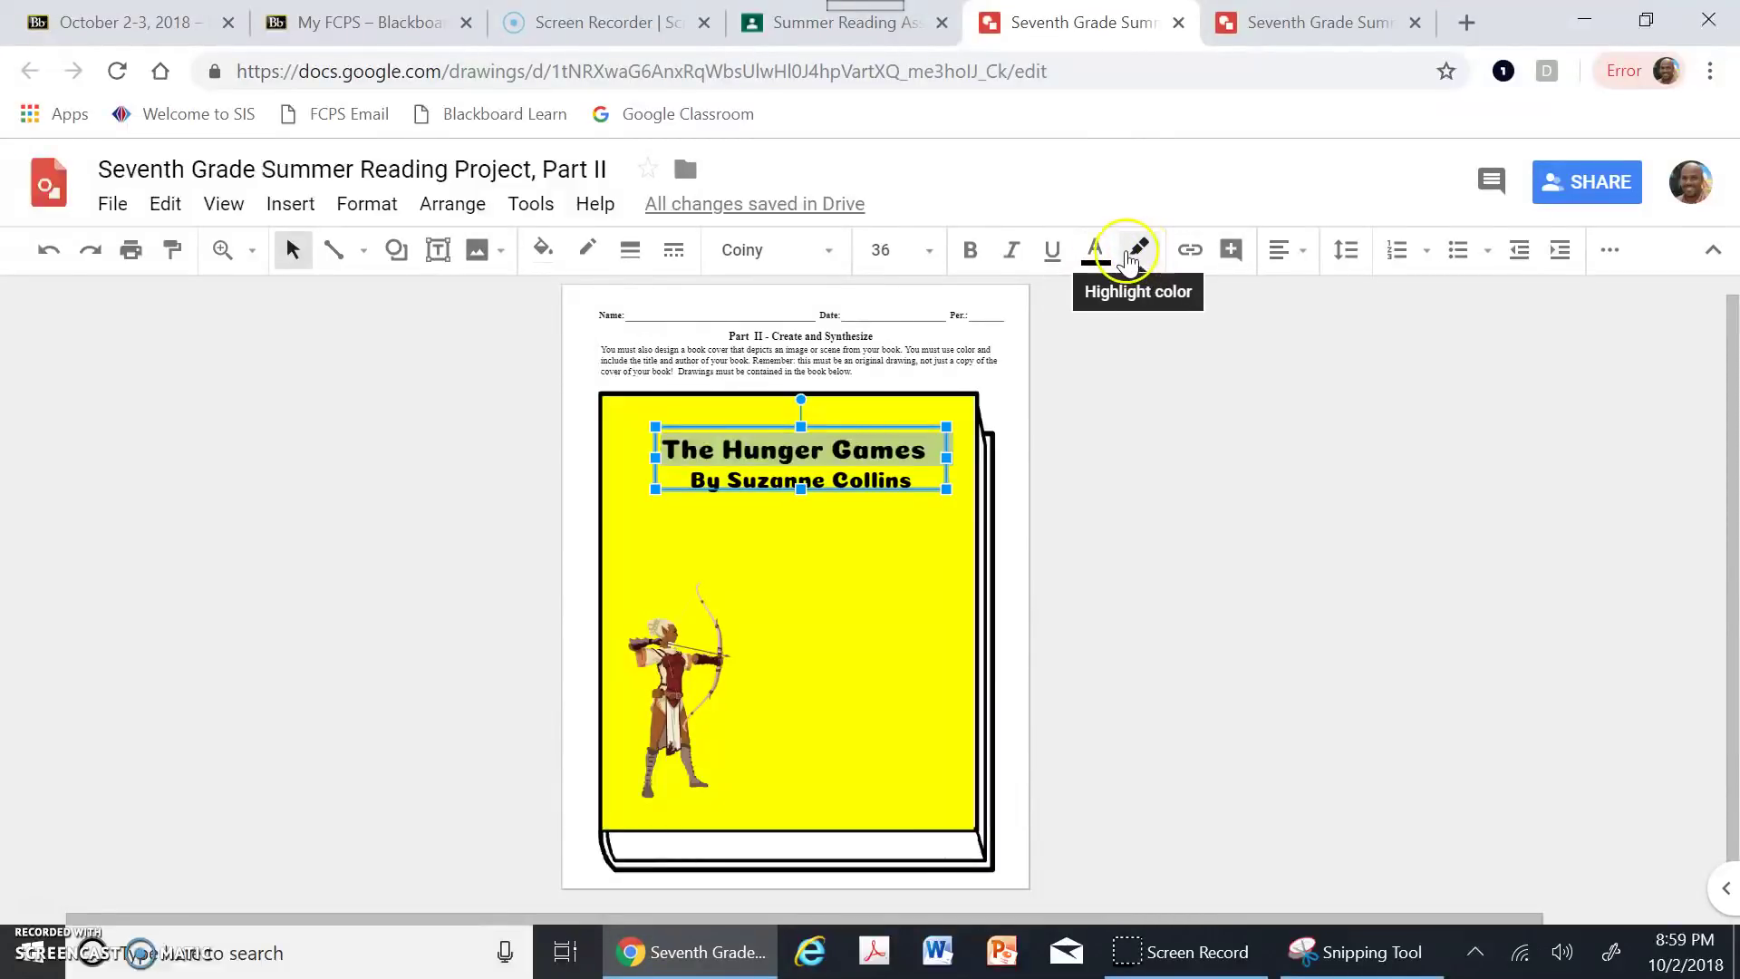
{"action": "left_click", "coordinate": [1094, 251]}
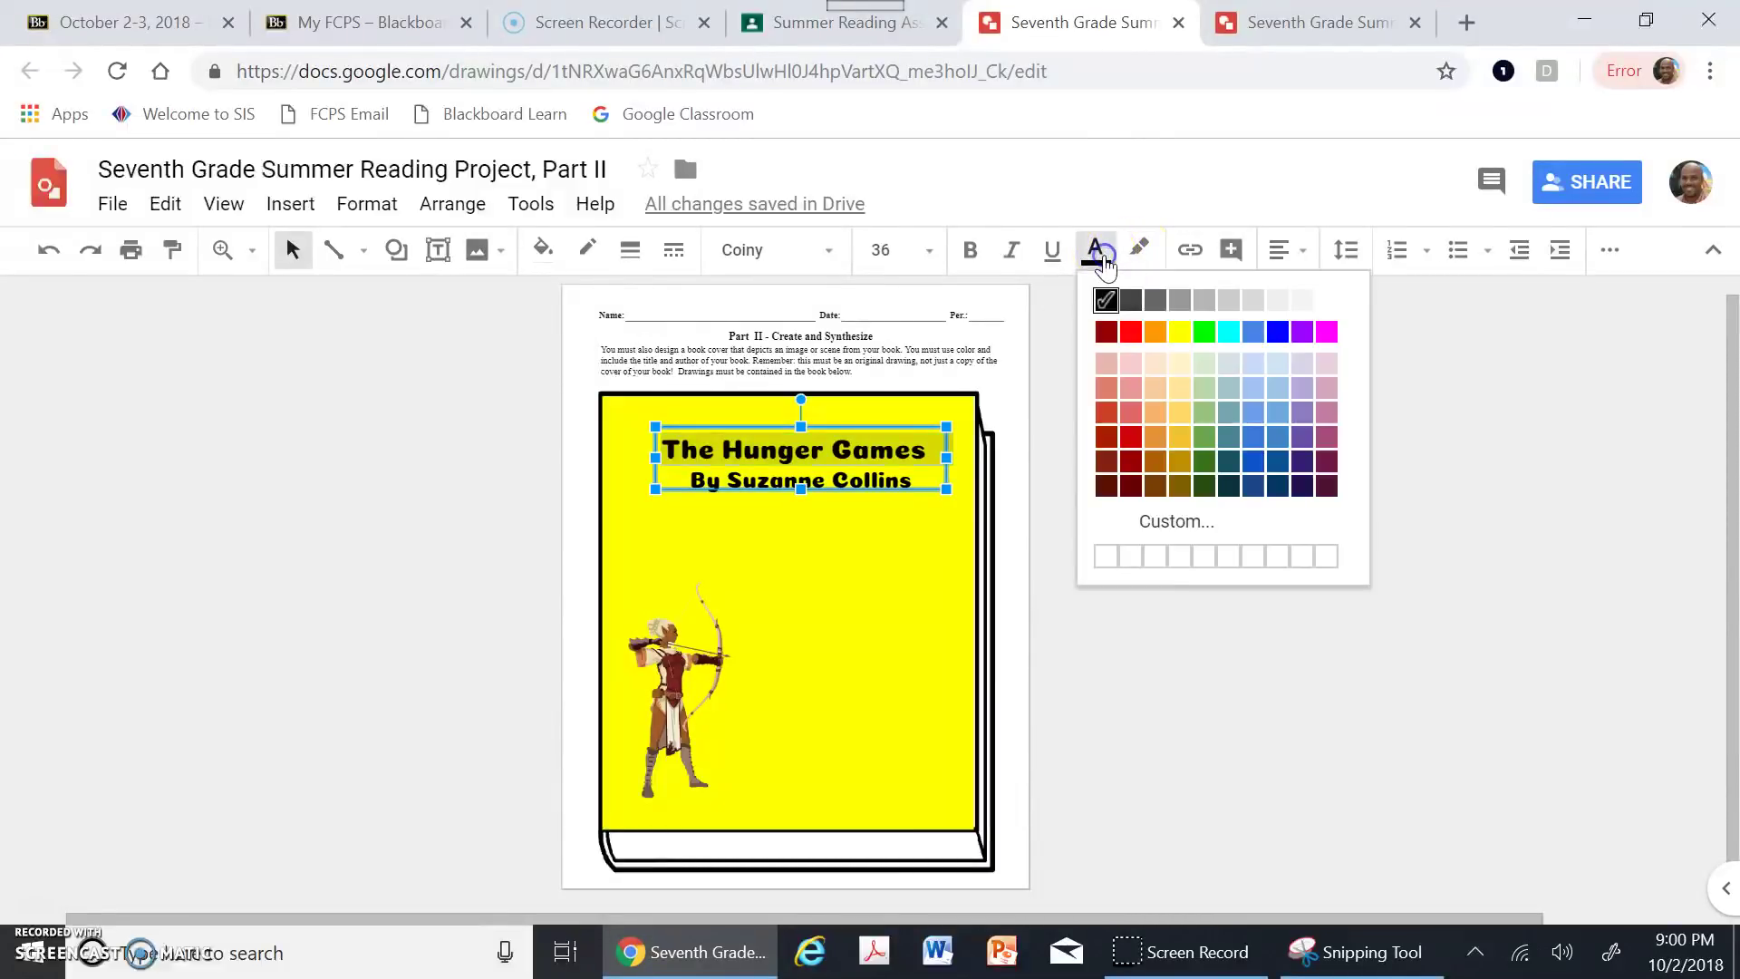
{"action": "left_click", "coordinate": [1204, 332]}
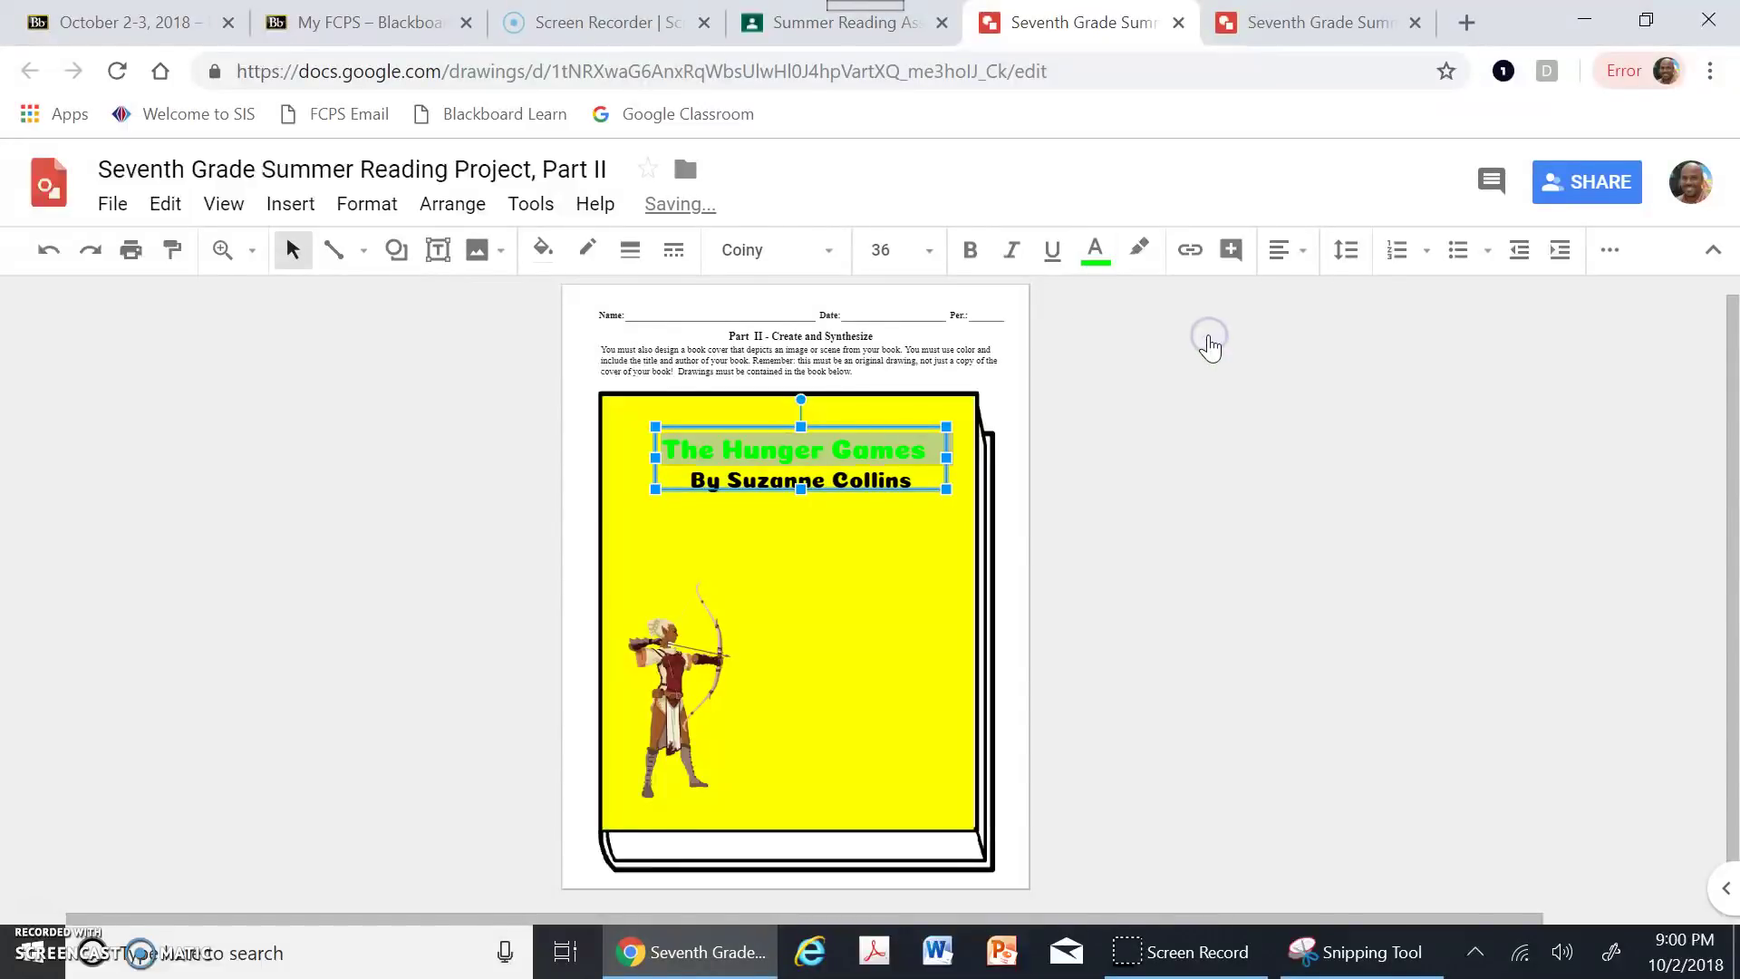
{"action": "left_click", "coordinate": [1102, 264]}
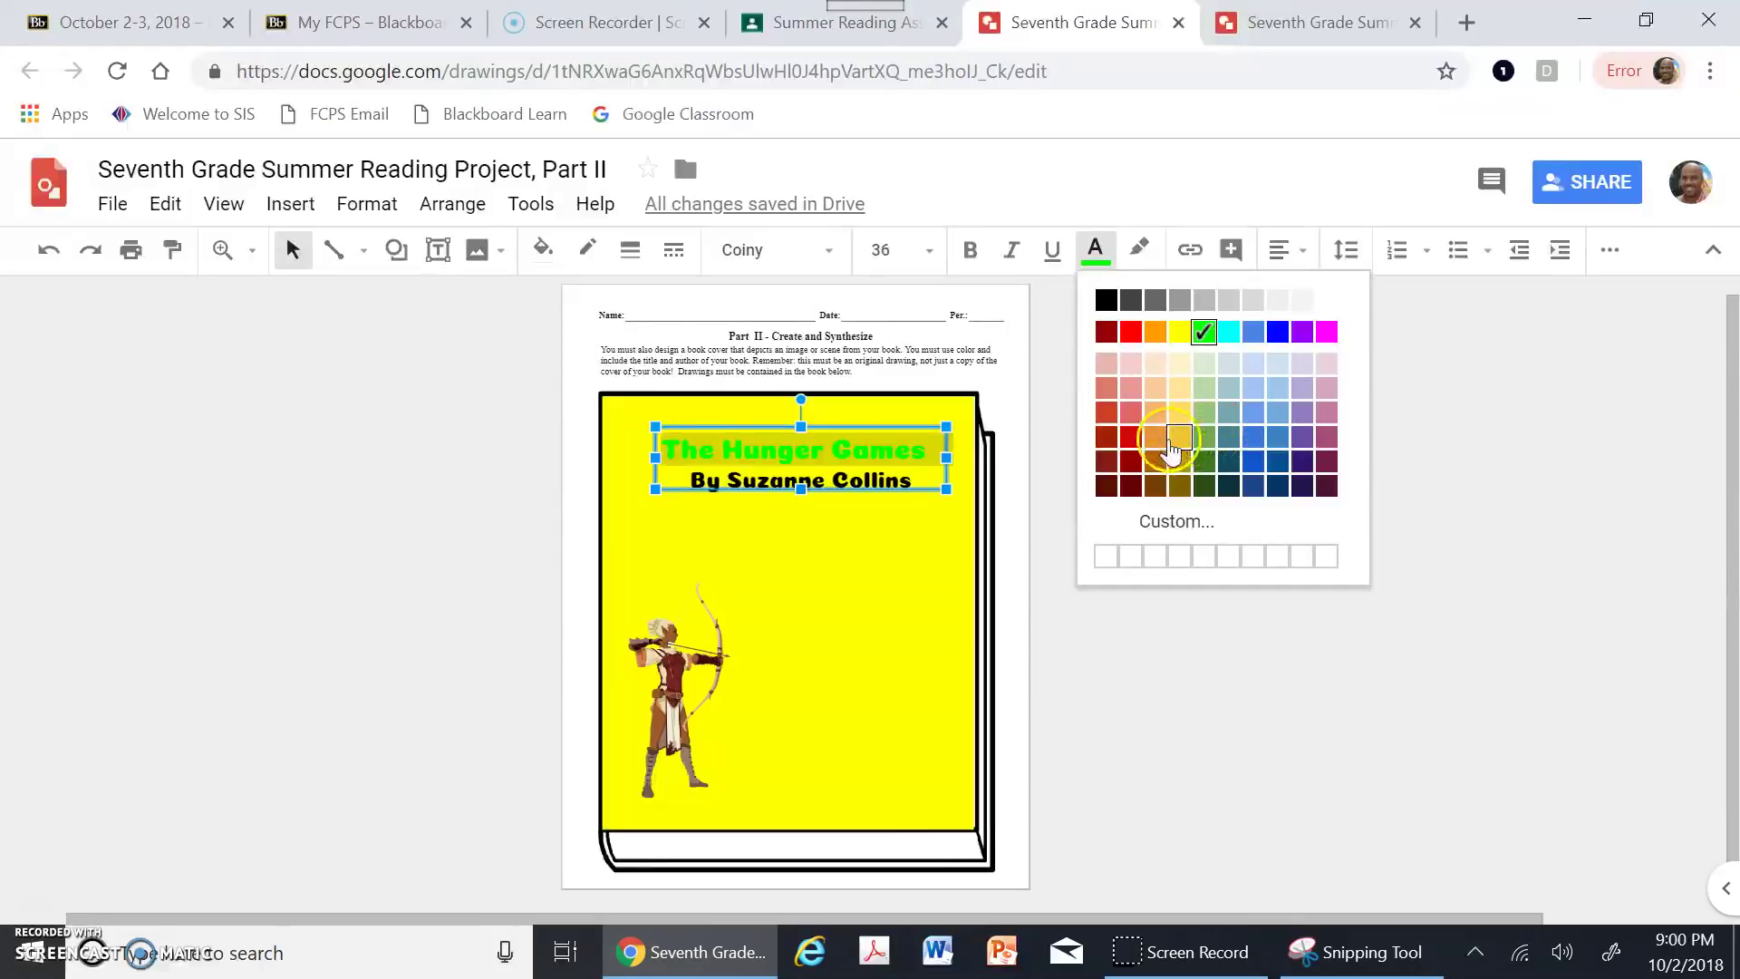
{"action": "left_click", "coordinate": [1155, 483]}
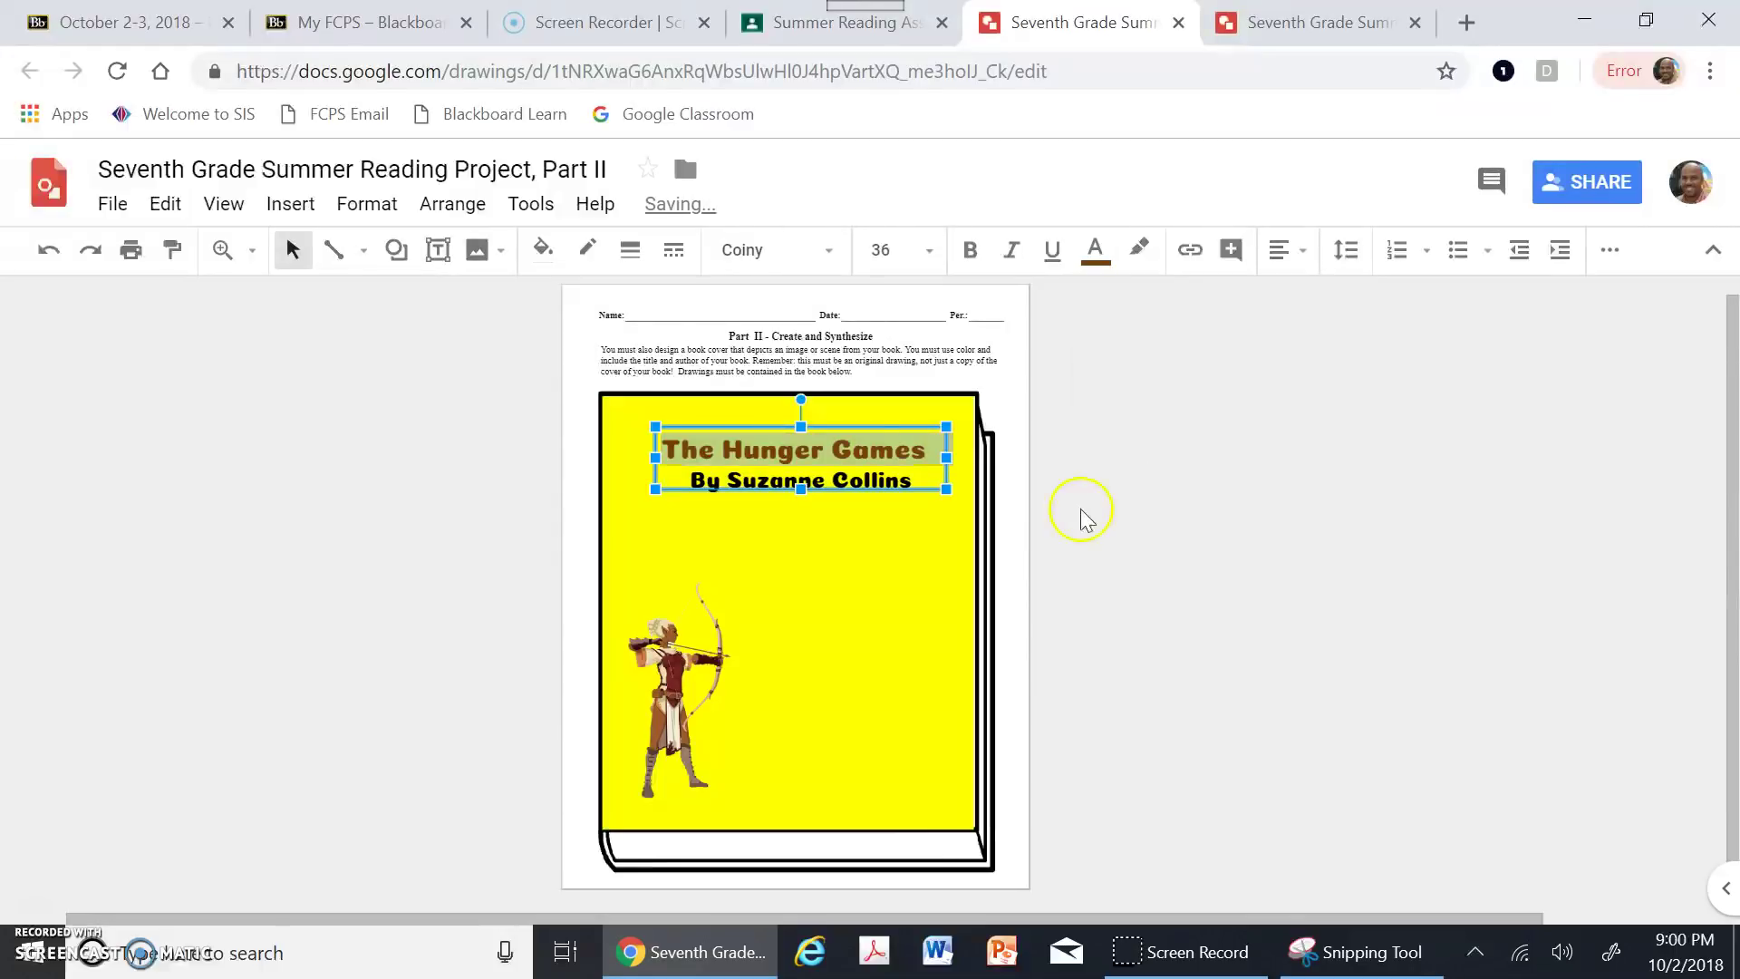
{"action": "left_click", "coordinate": [1149, 517]}
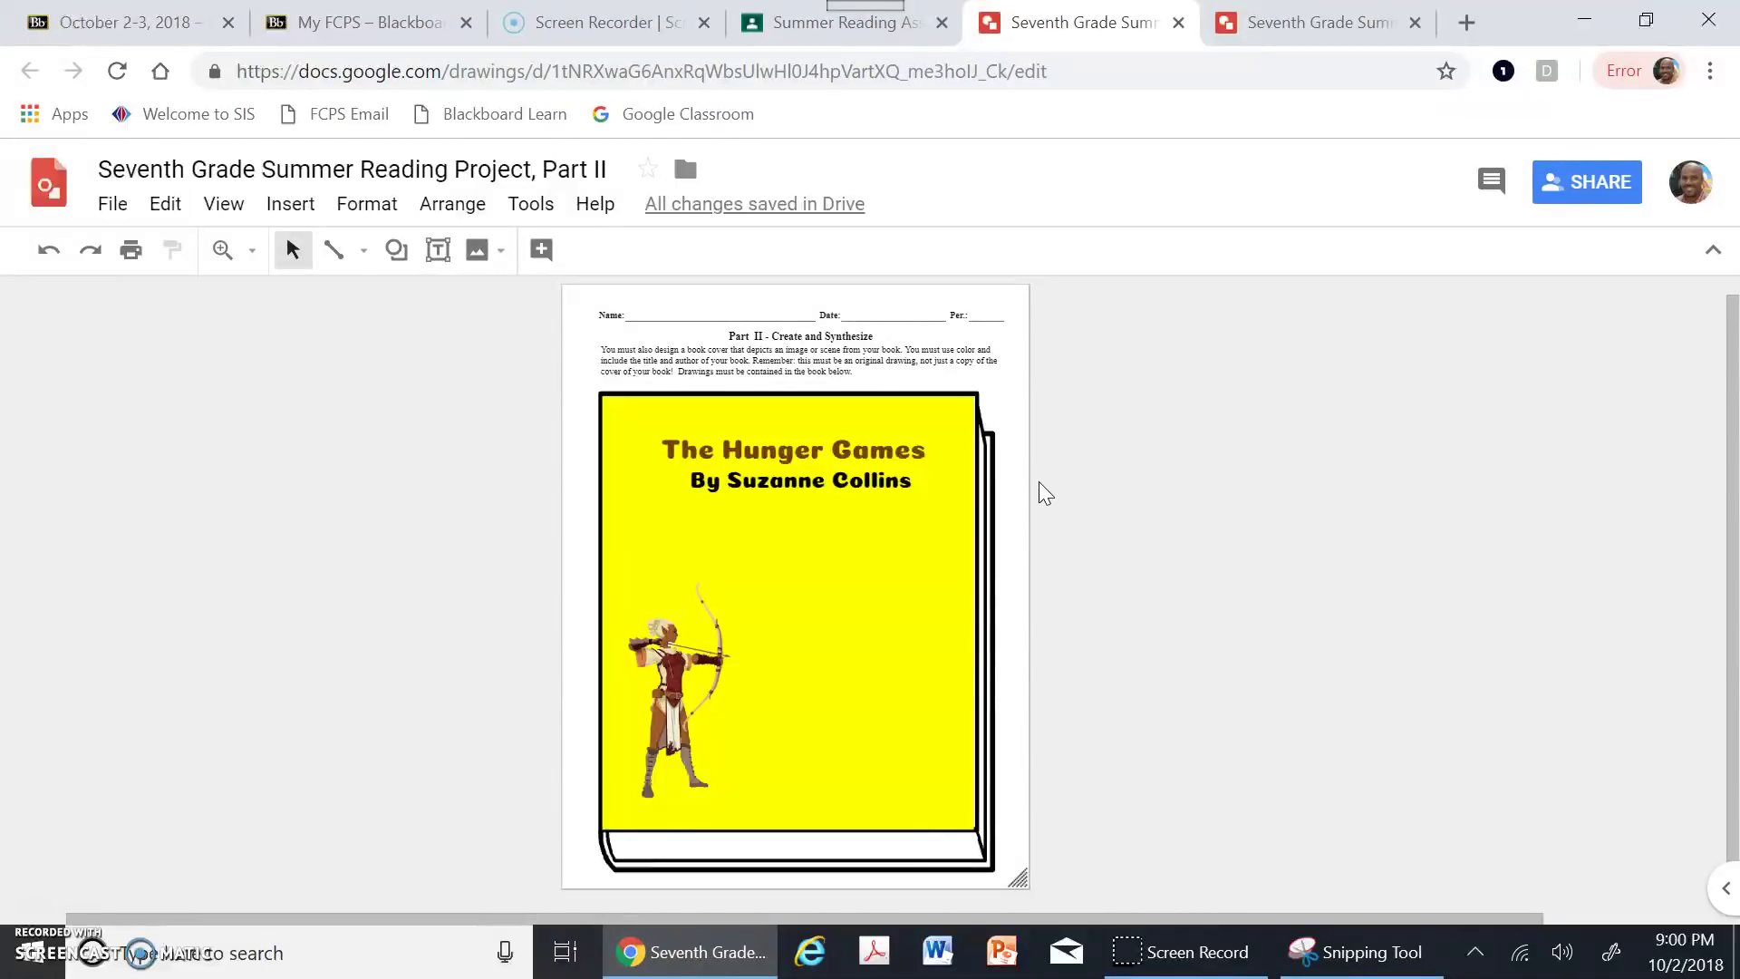
Step: Move the archer image up over the title text, and back down to the lower-left area of the cover
{"action": "left_click", "coordinate": [668, 712]}
{"action": "left_click_drag", "start_coordinate": [668, 712], "coordinate": [765, 501]}
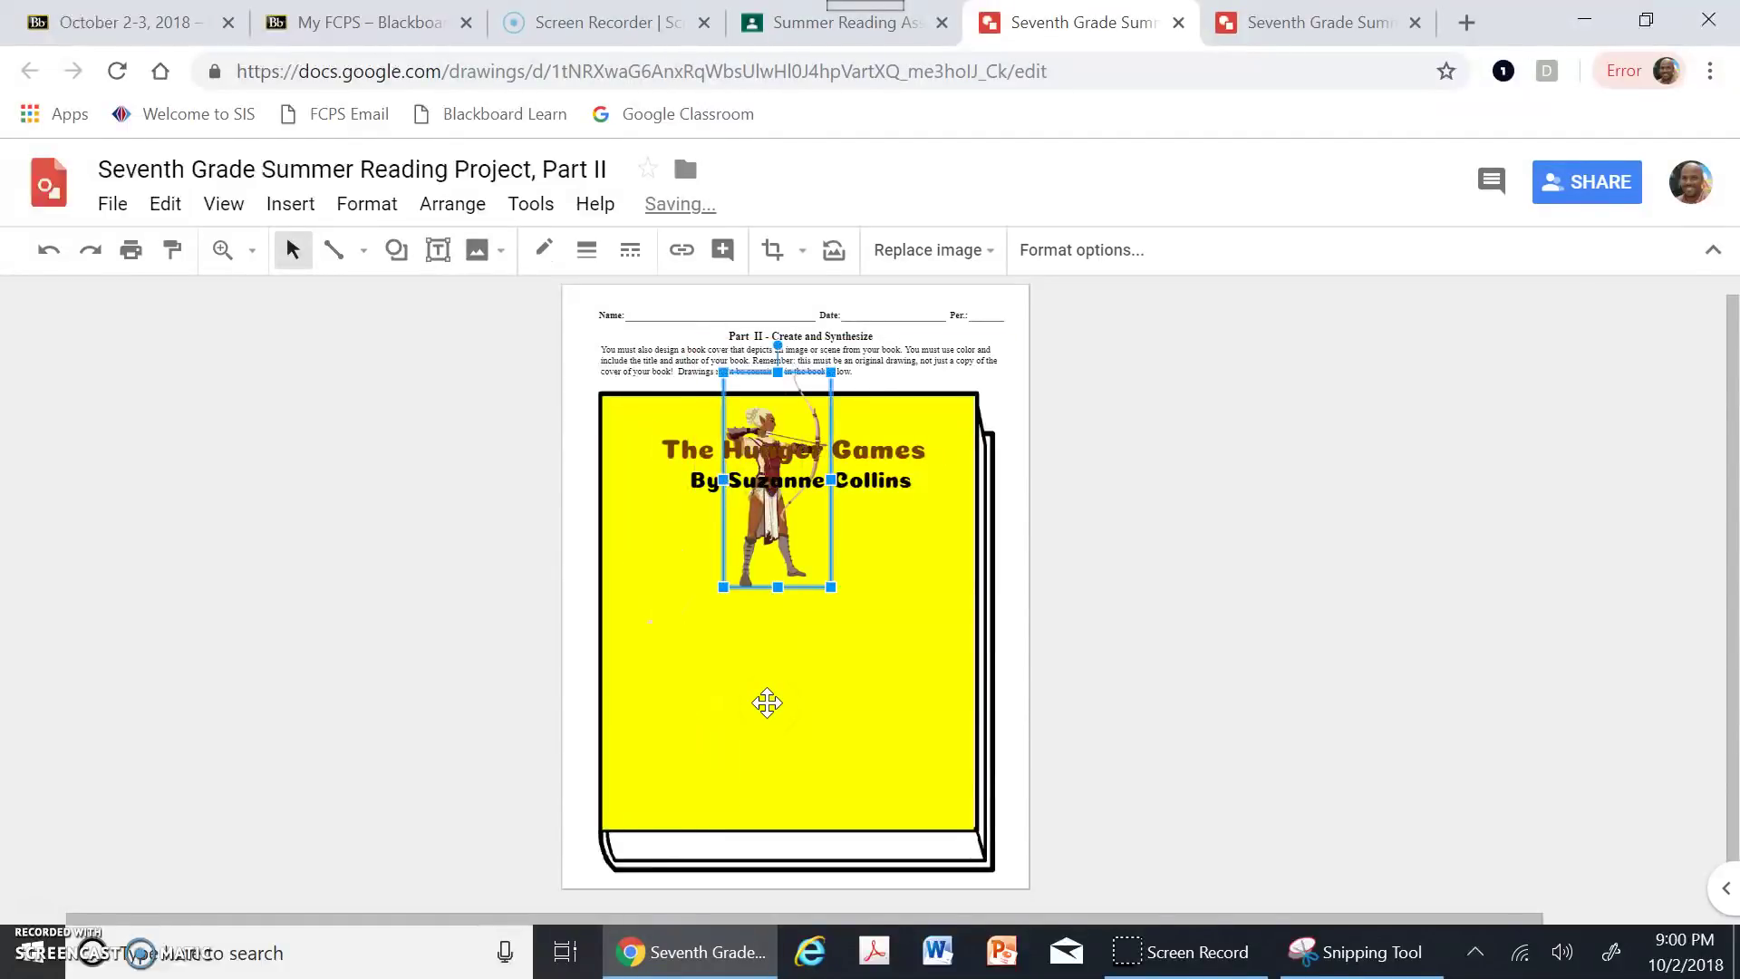
{"action": "left_click_drag", "start_coordinate": [774, 522], "coordinate": [707, 726]}
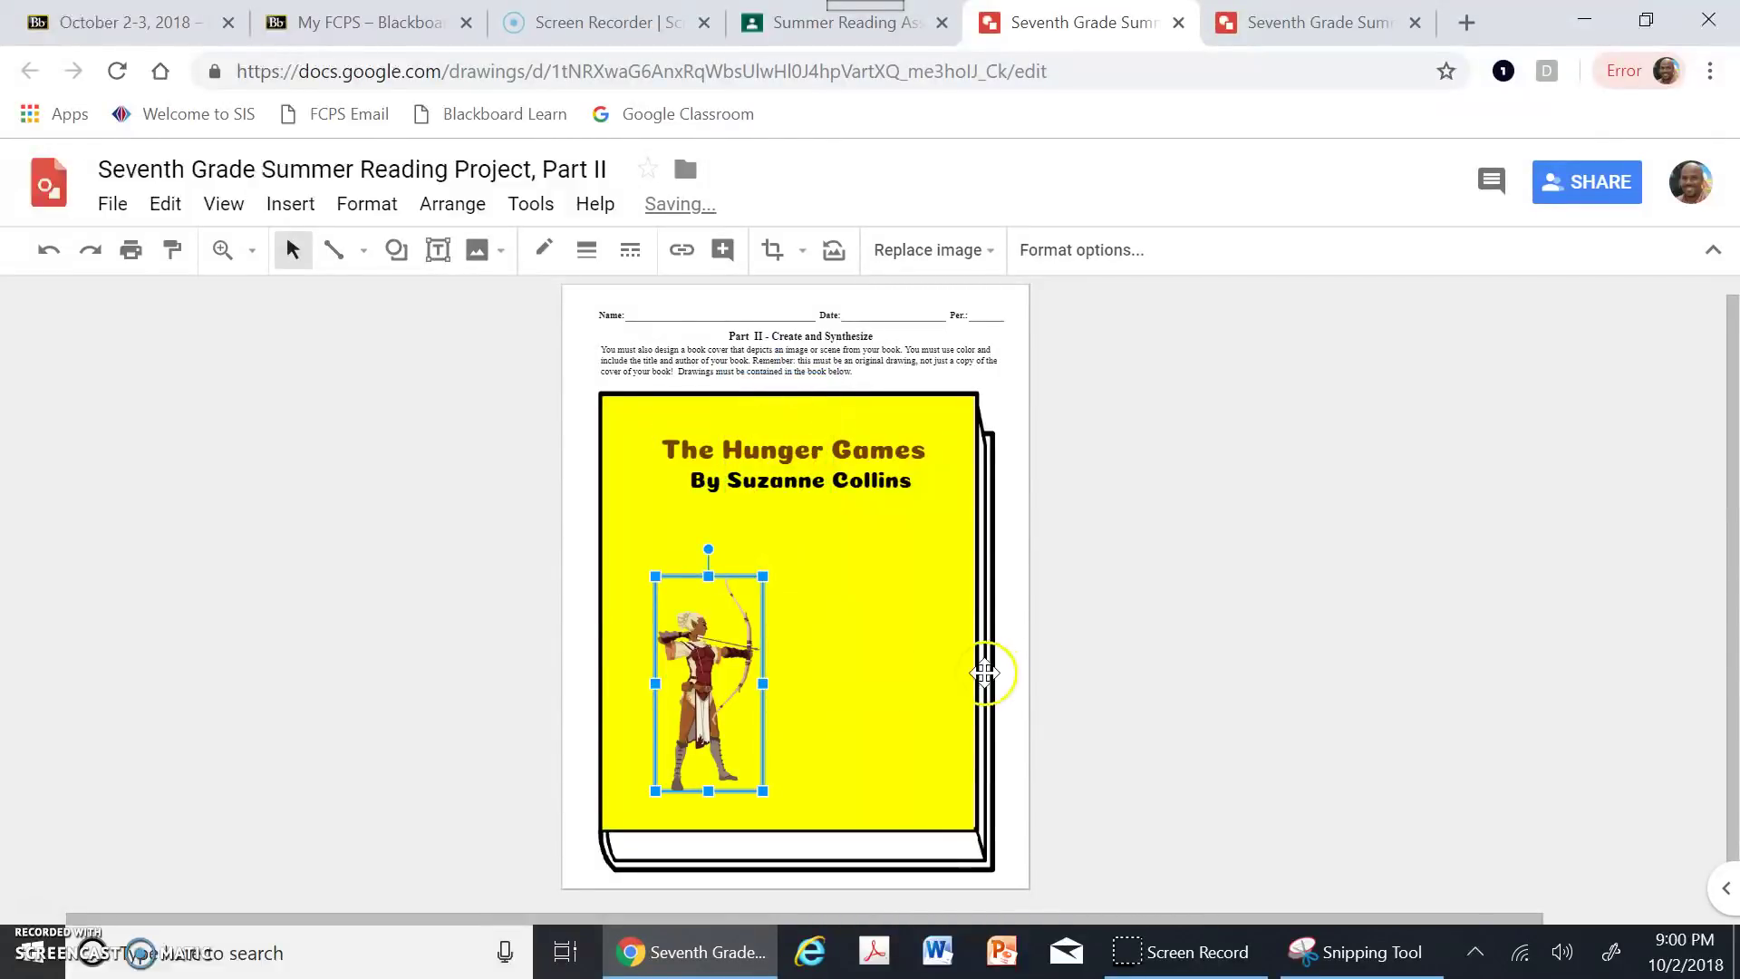
Step: Select the yellow cover background and bring it forward one level in the stacking order, over the archer image
{"action": "left_click", "coordinate": [871, 654]}
{"action": "left_click", "coordinate": [717, 672]}
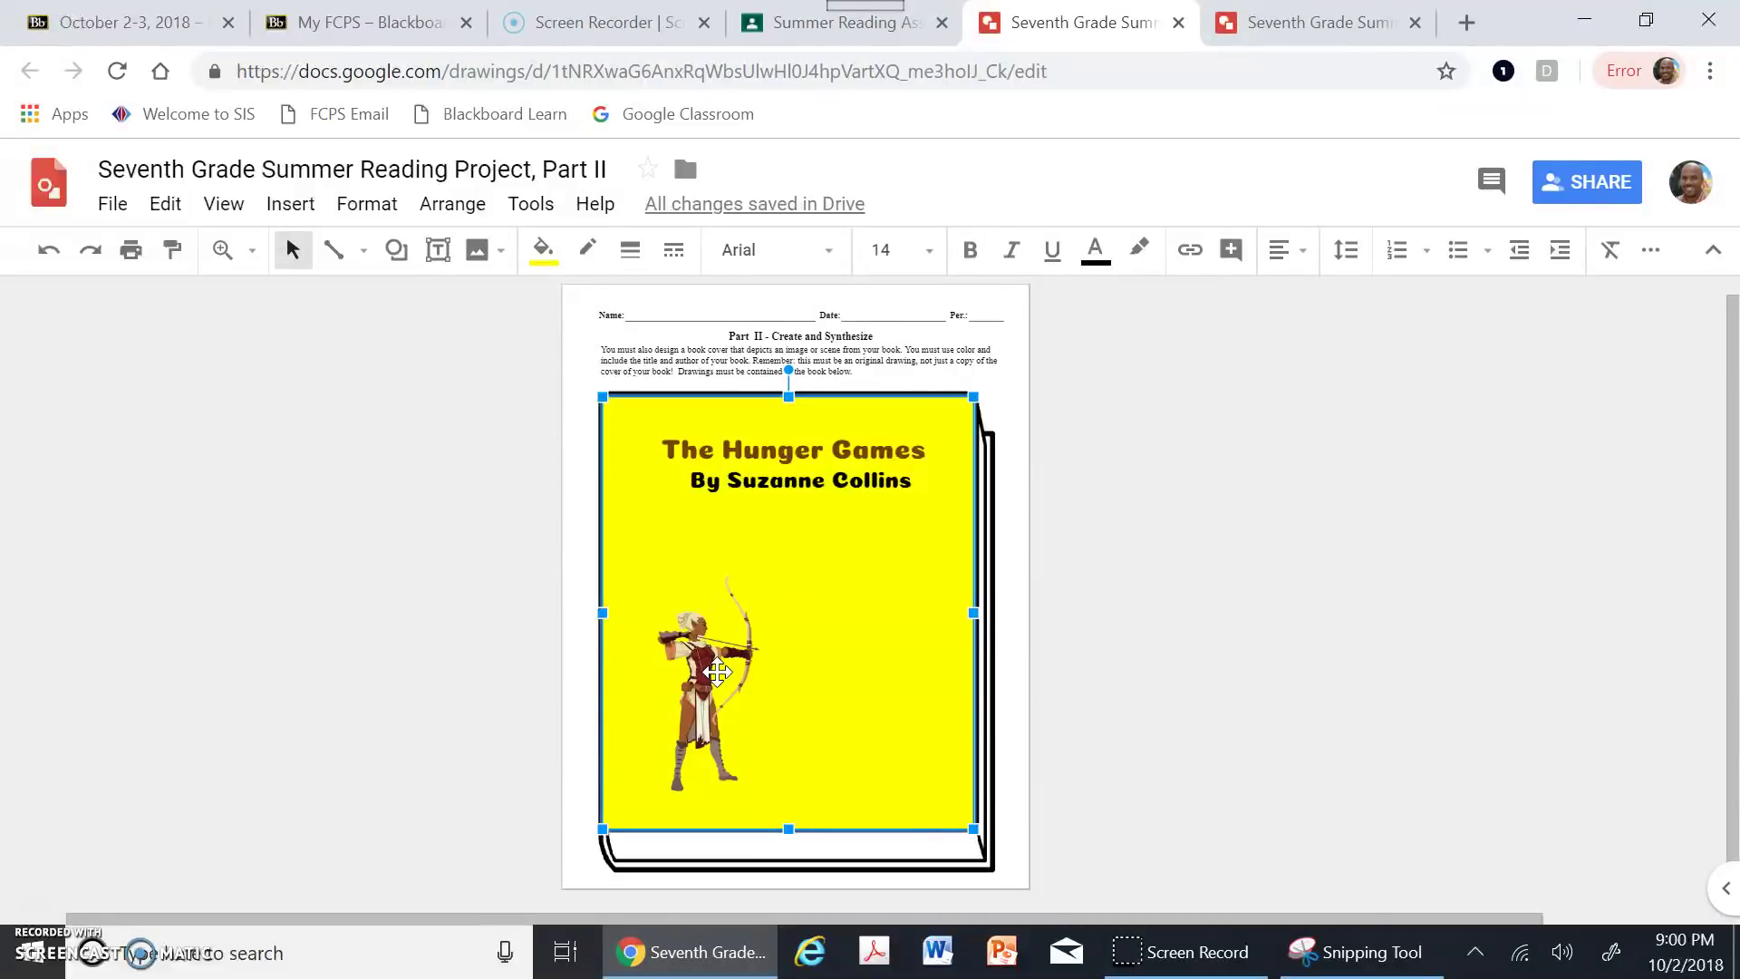
{"action": "left_click", "coordinate": [889, 676]}
{"action": "right_click", "coordinate": [868, 646]}
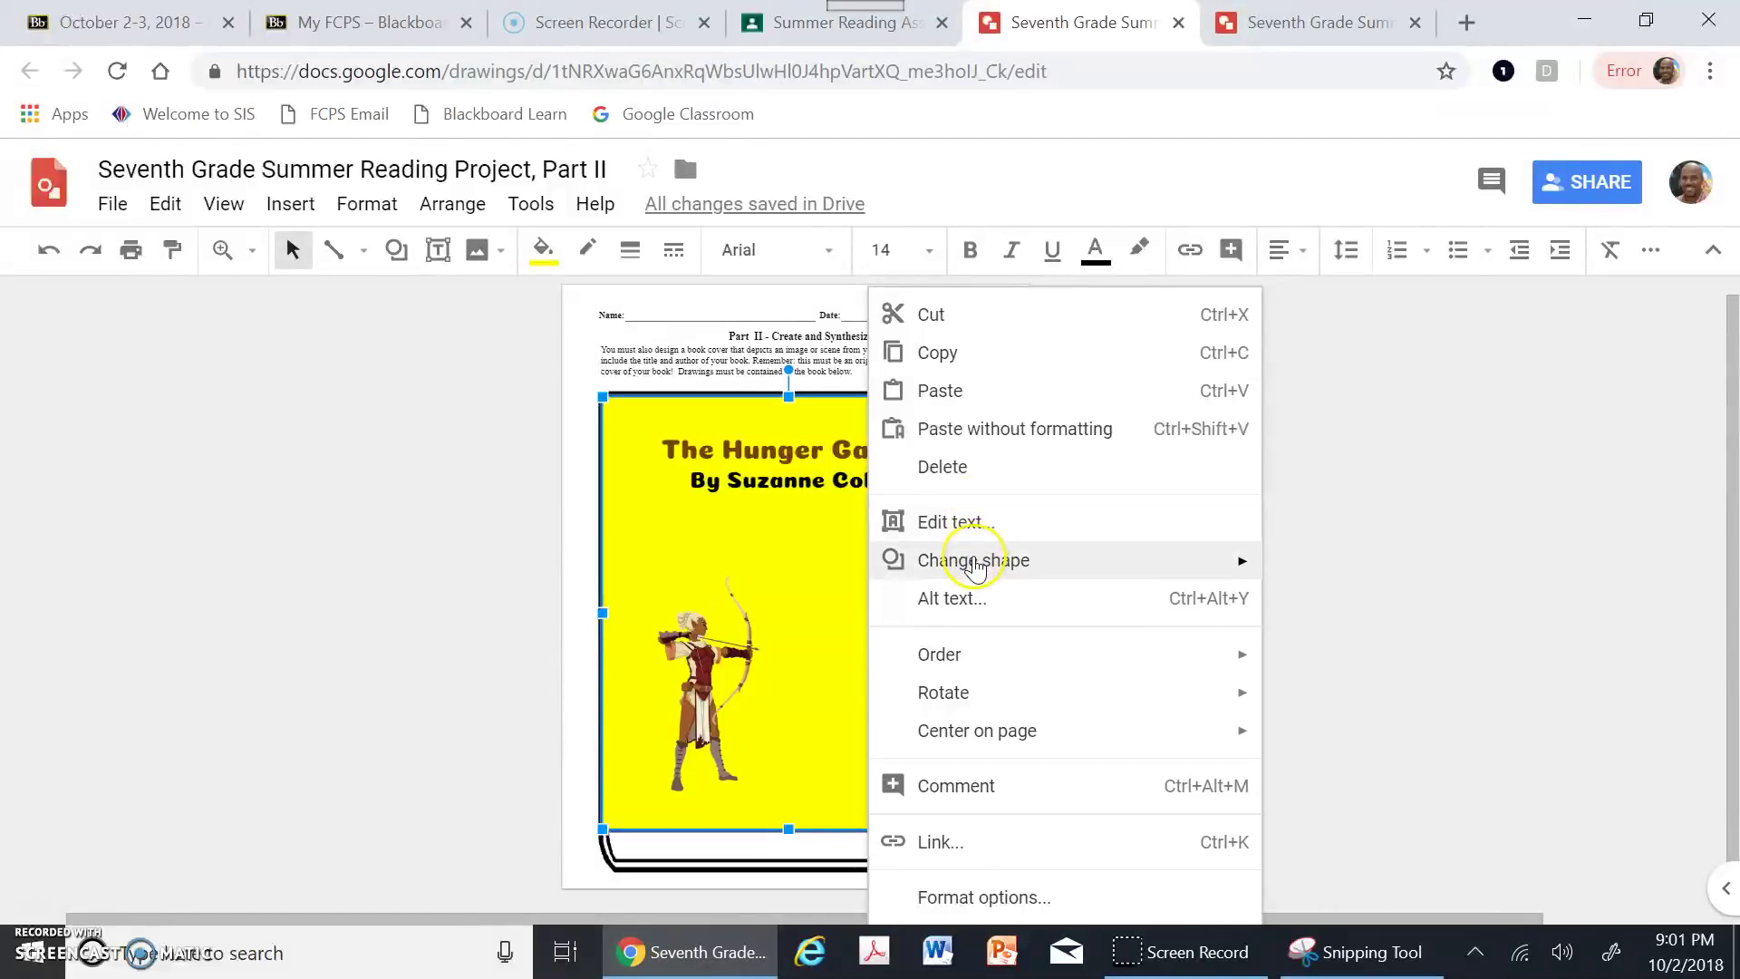
{"action": "mouse_move", "coordinate": [975, 569]}
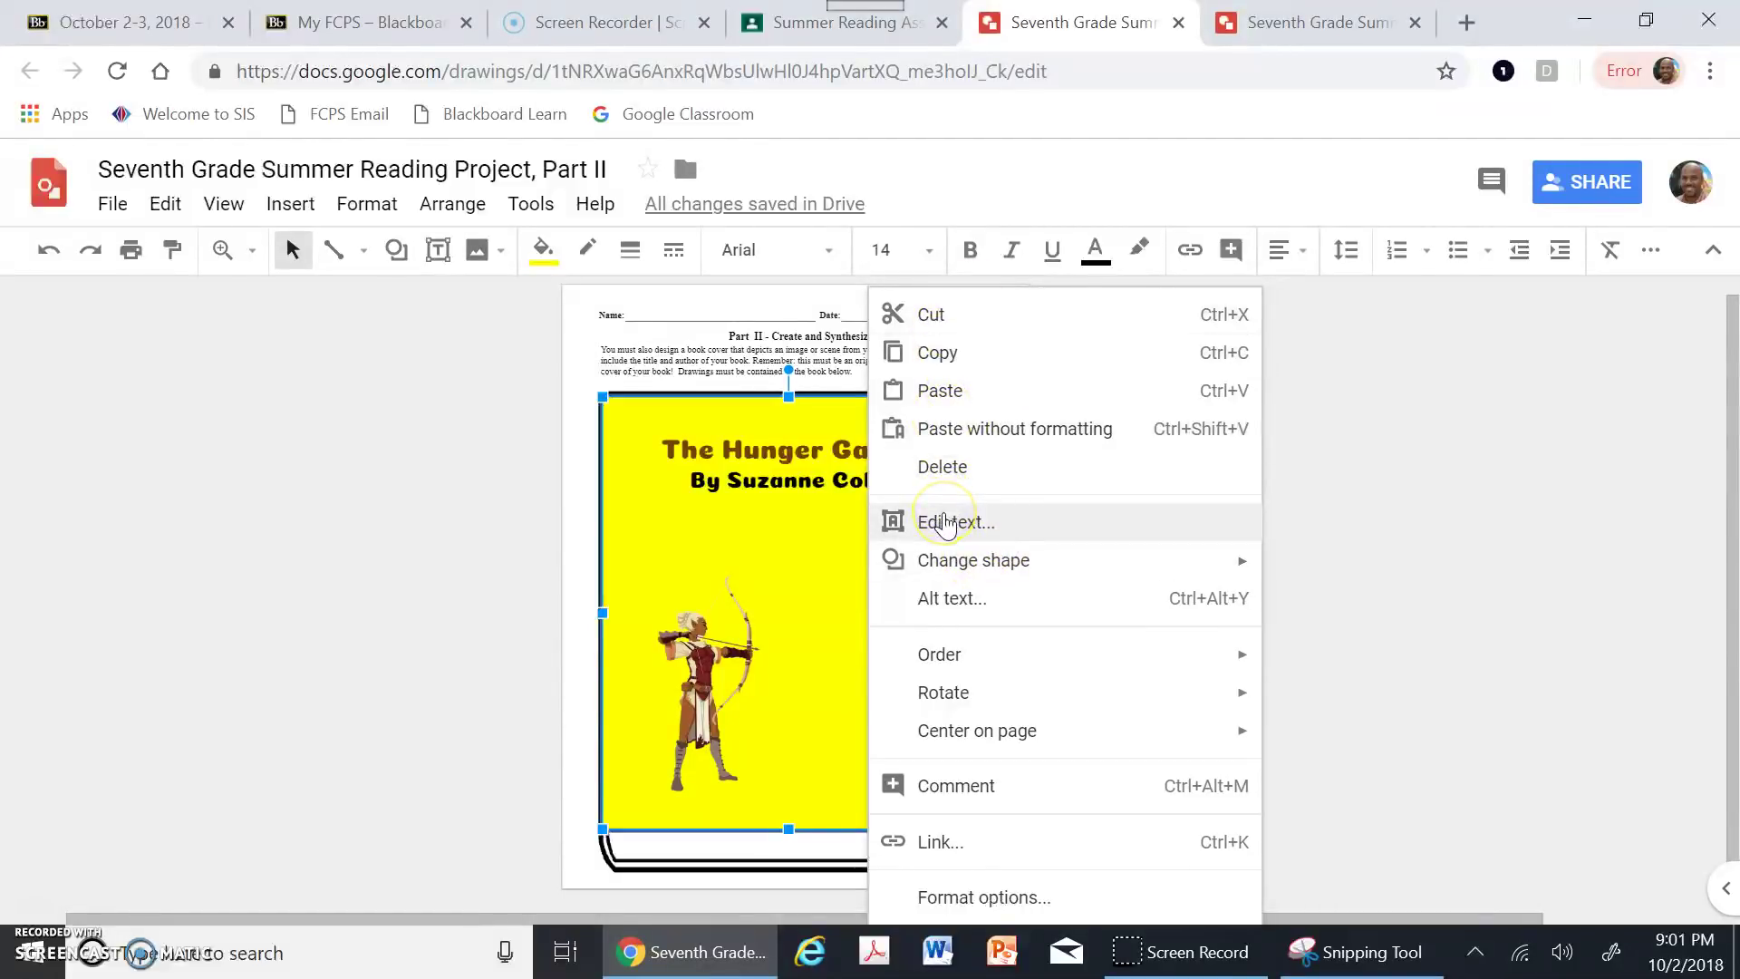
{"action": "mouse_move", "coordinate": [992, 669]}
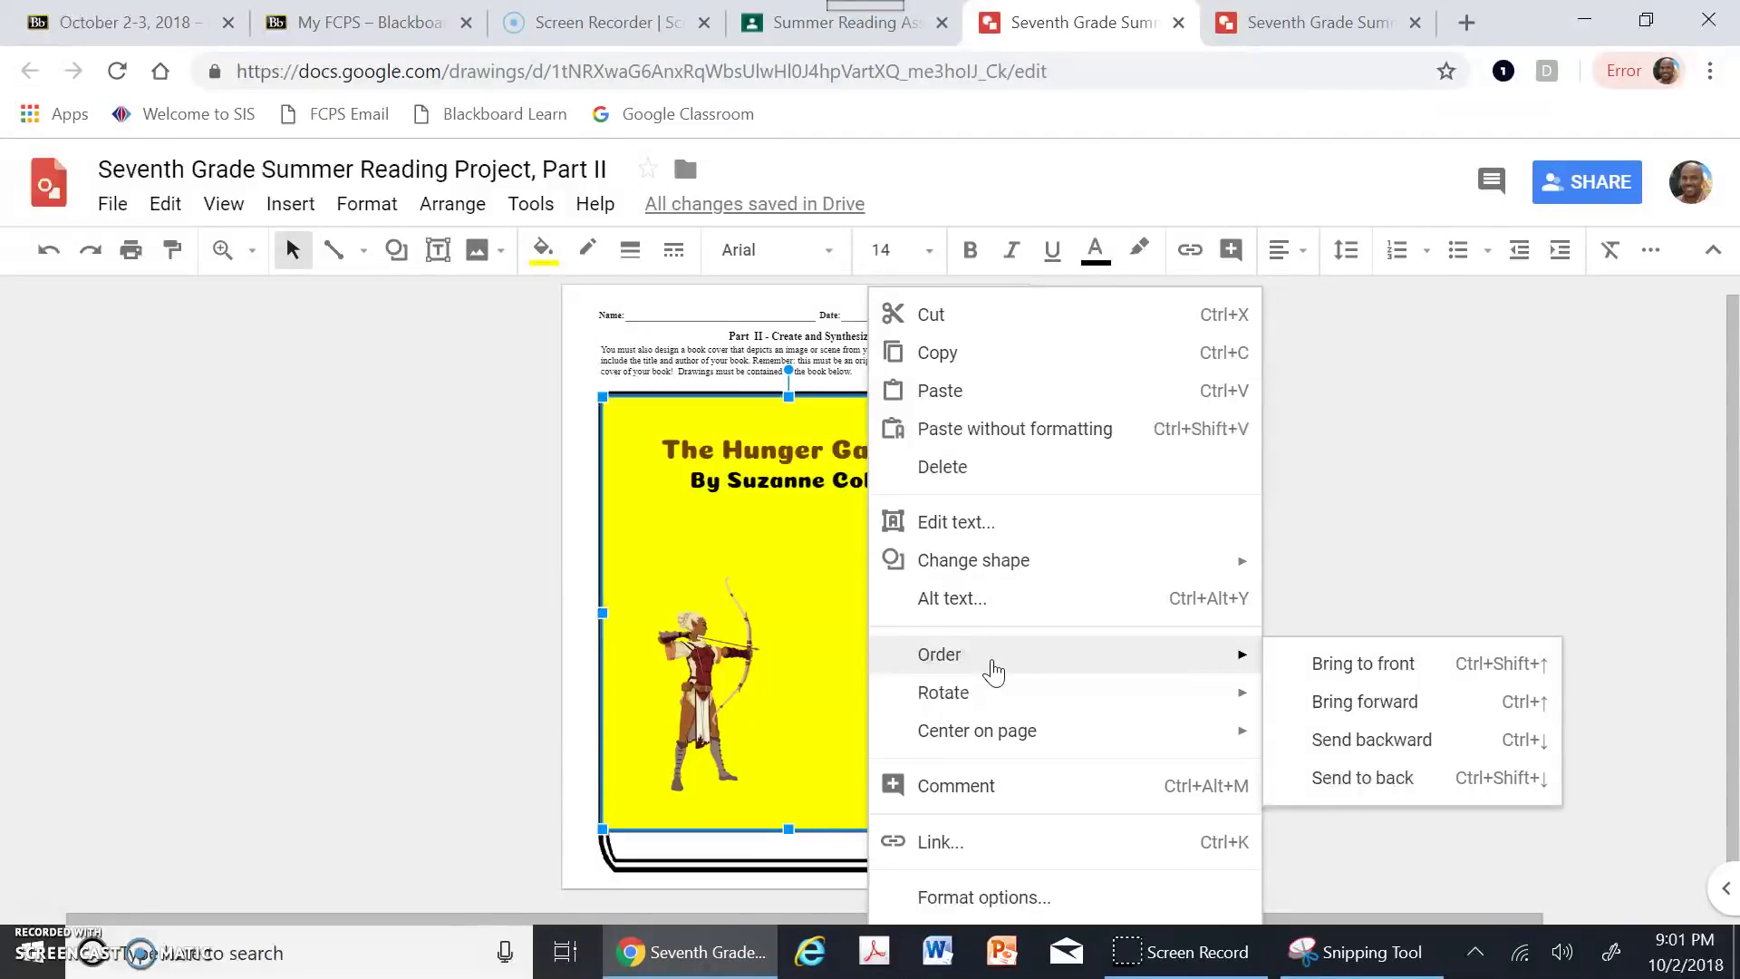
{"action": "left_click", "coordinate": [893, 656]}
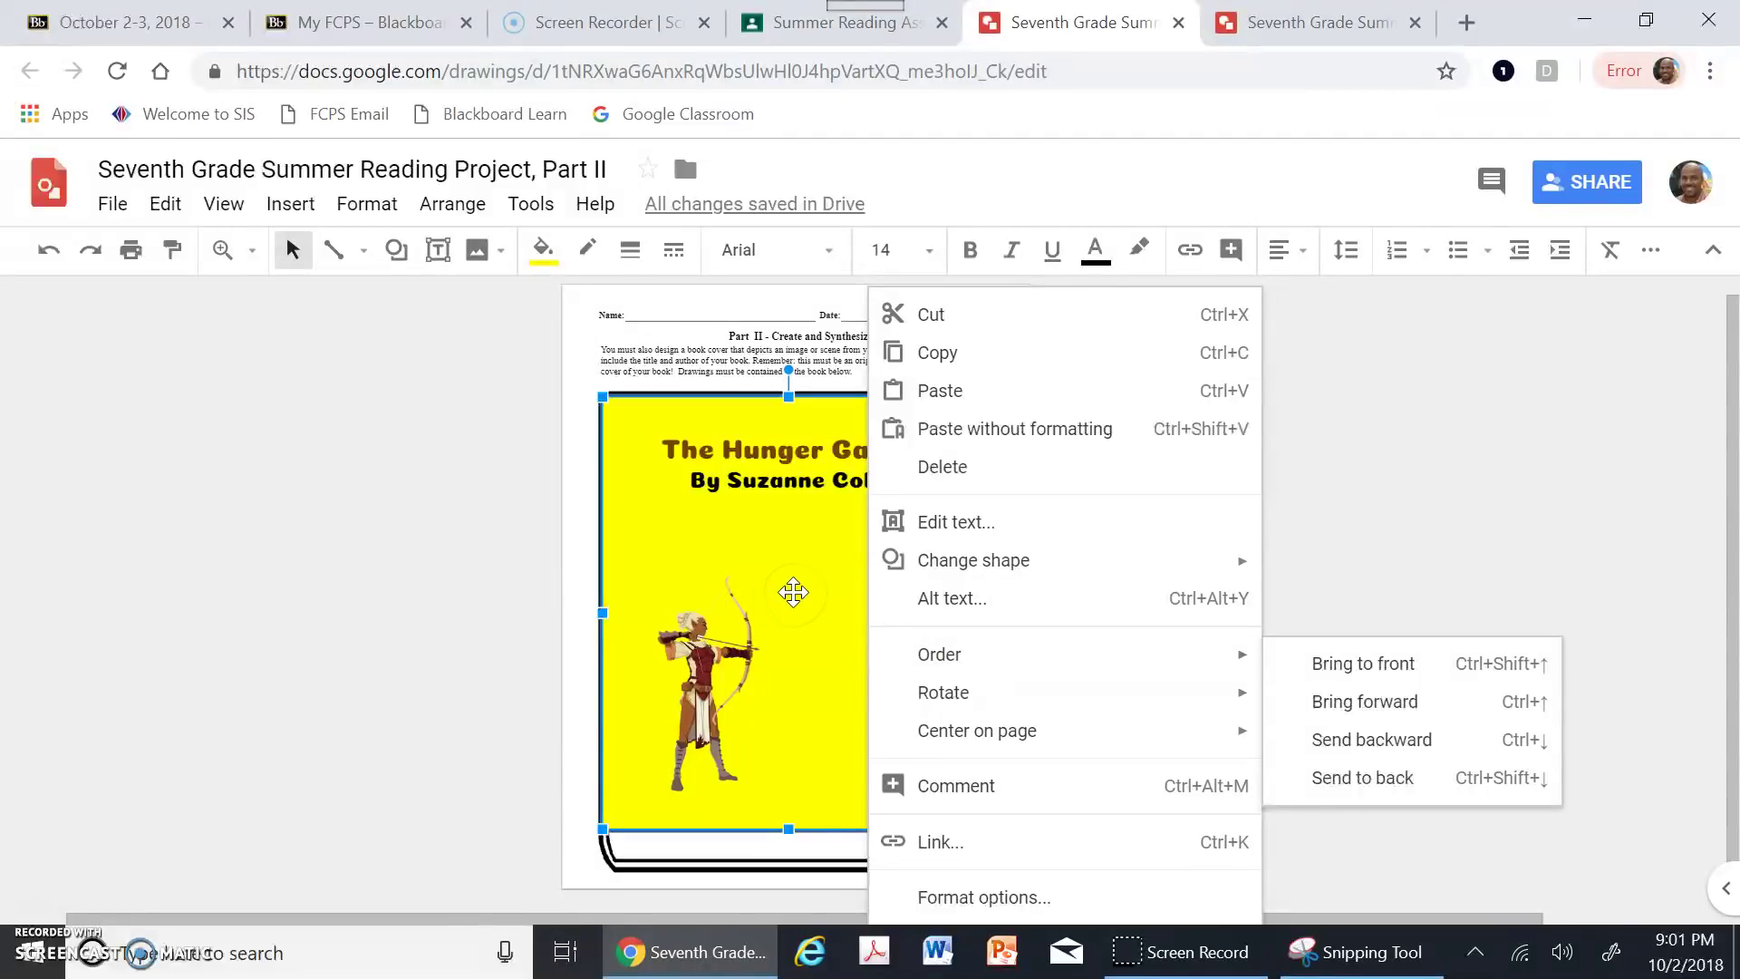
{"action": "left_click", "coordinate": [933, 657]}
{"action": "mouse_move", "coordinate": [933, 656]}
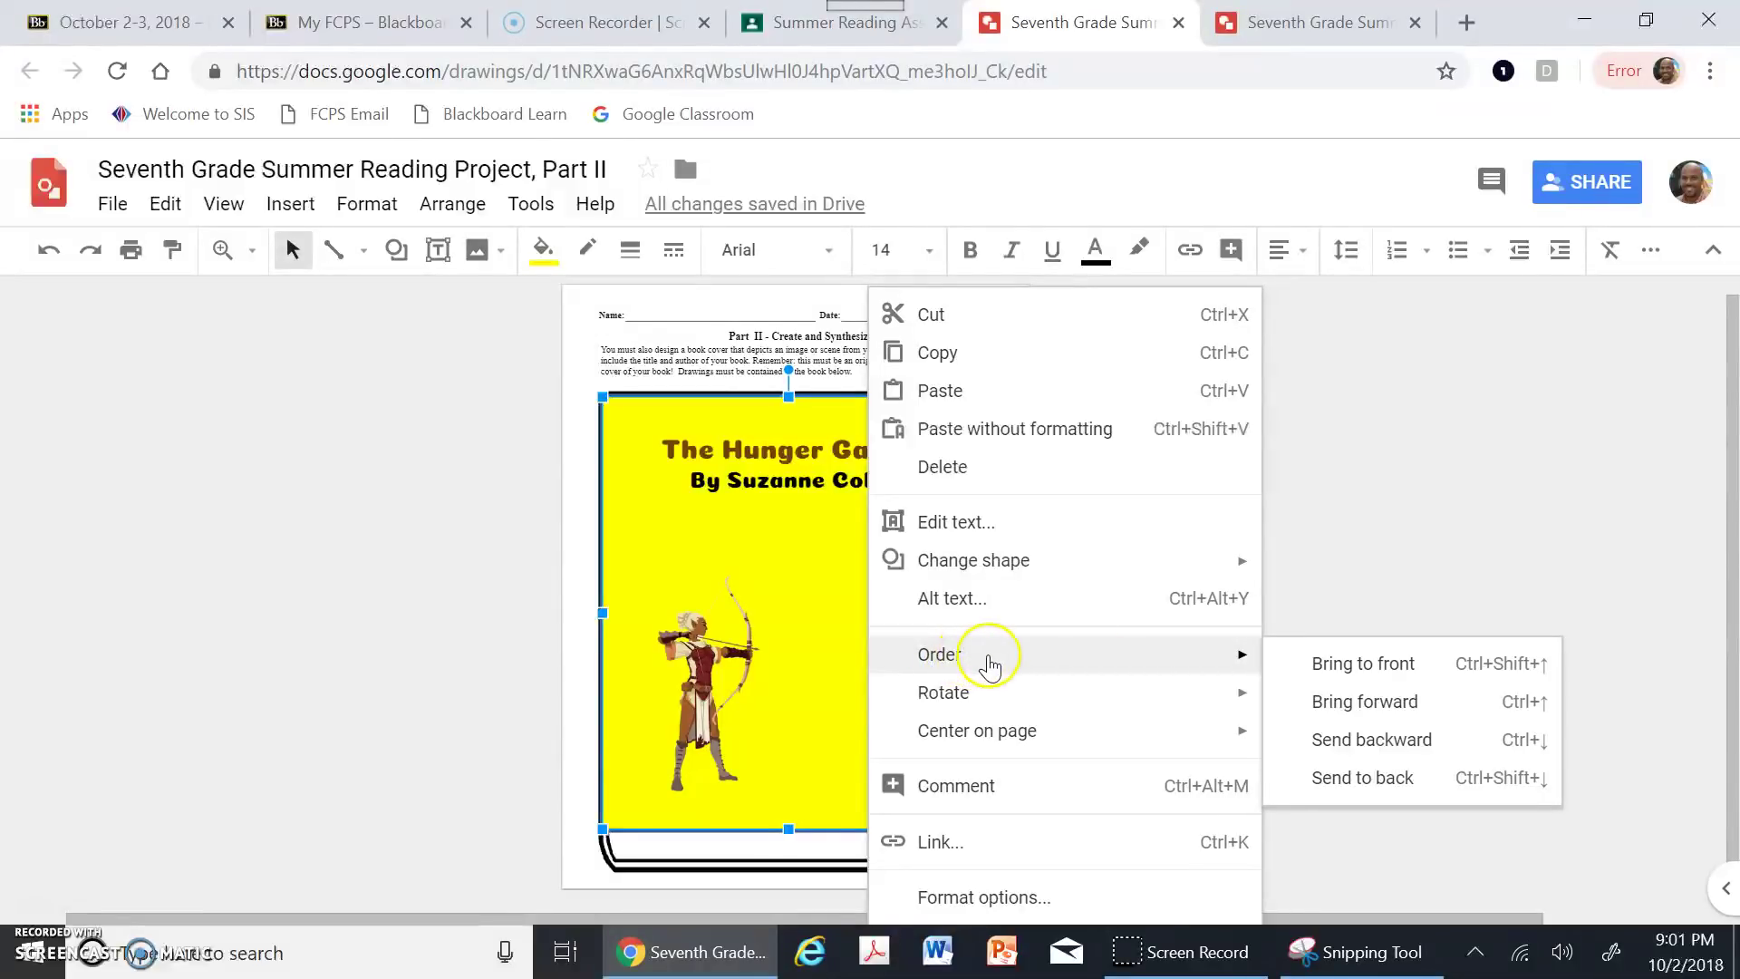
{"action": "left_click", "coordinate": [1402, 714]}
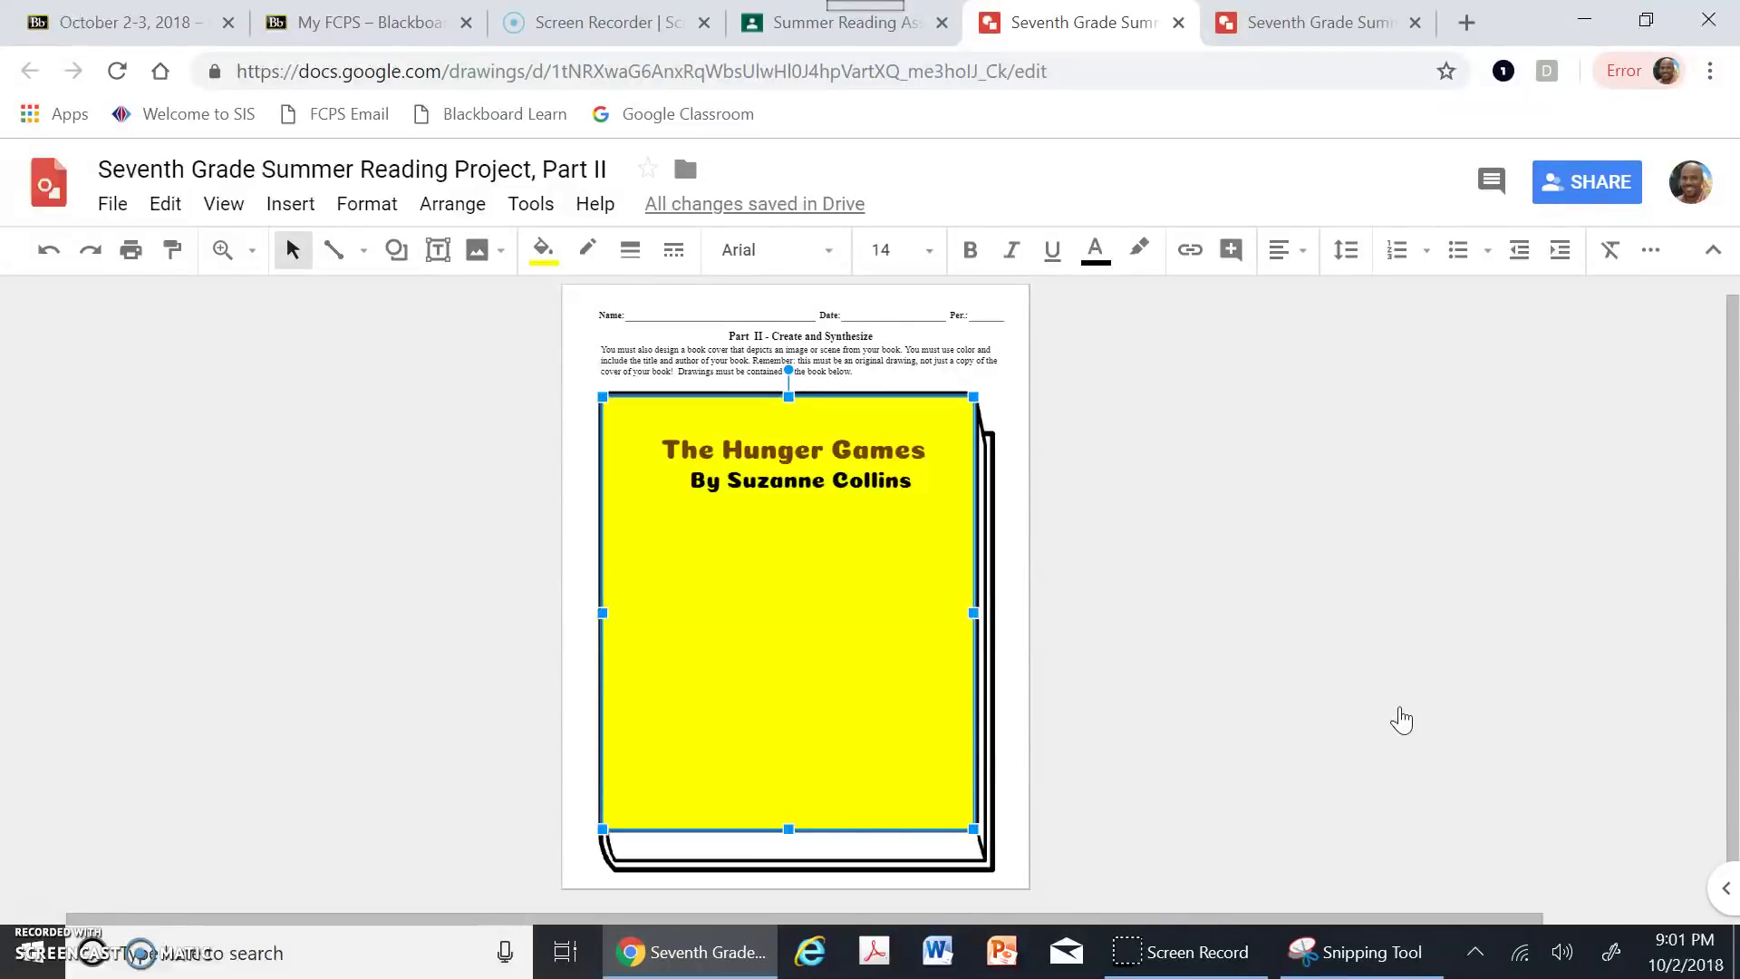
Step: Bring the yellow cover background to the front of the stacking order, over the title and author text
{"action": "right_click", "coordinate": [884, 641]}
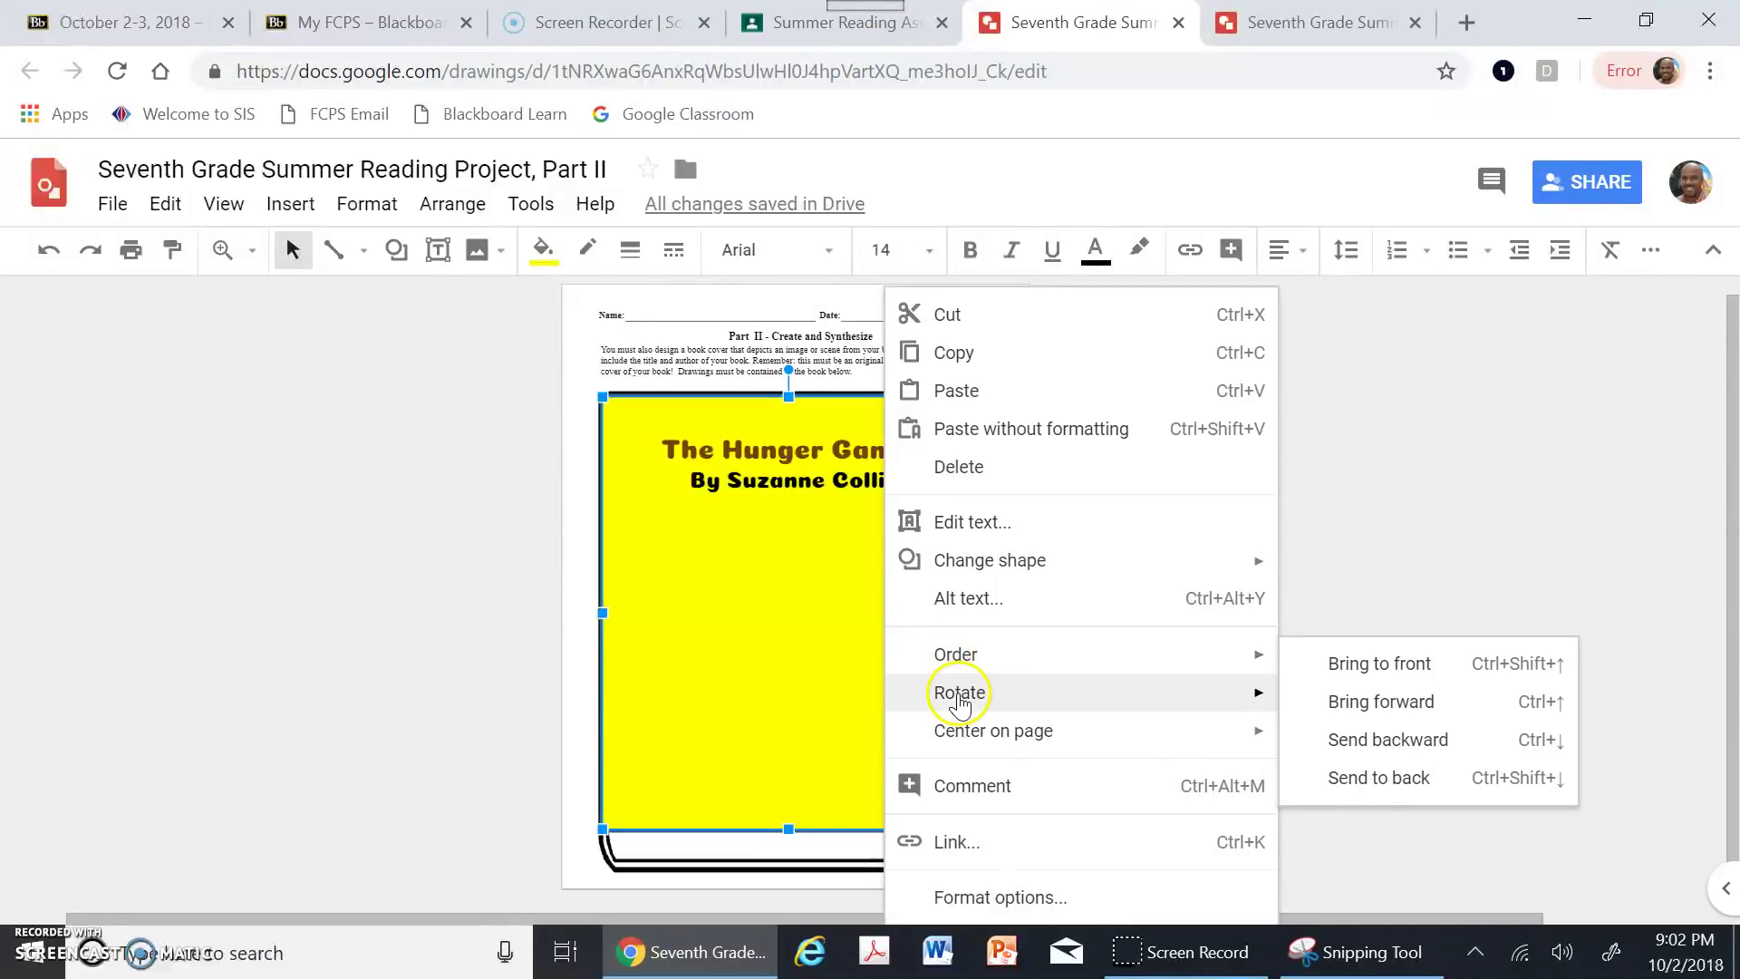
{"action": "mouse_move", "coordinate": [951, 656]}
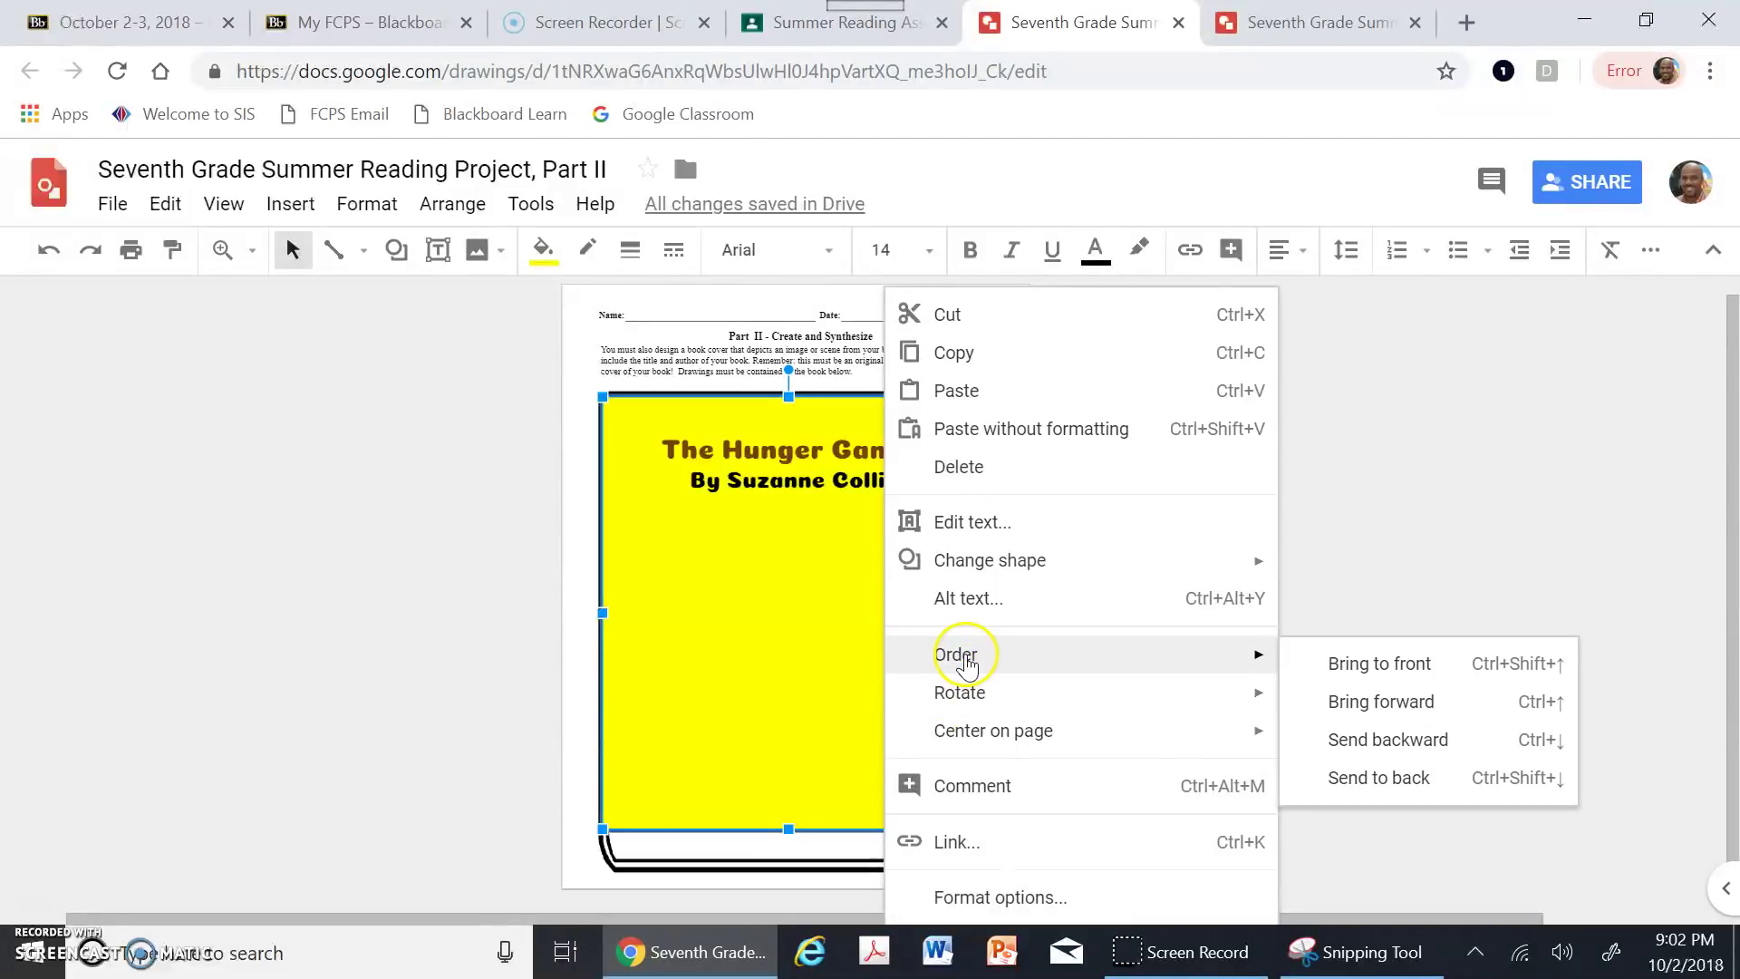
{"action": "left_click", "coordinate": [1416, 672]}
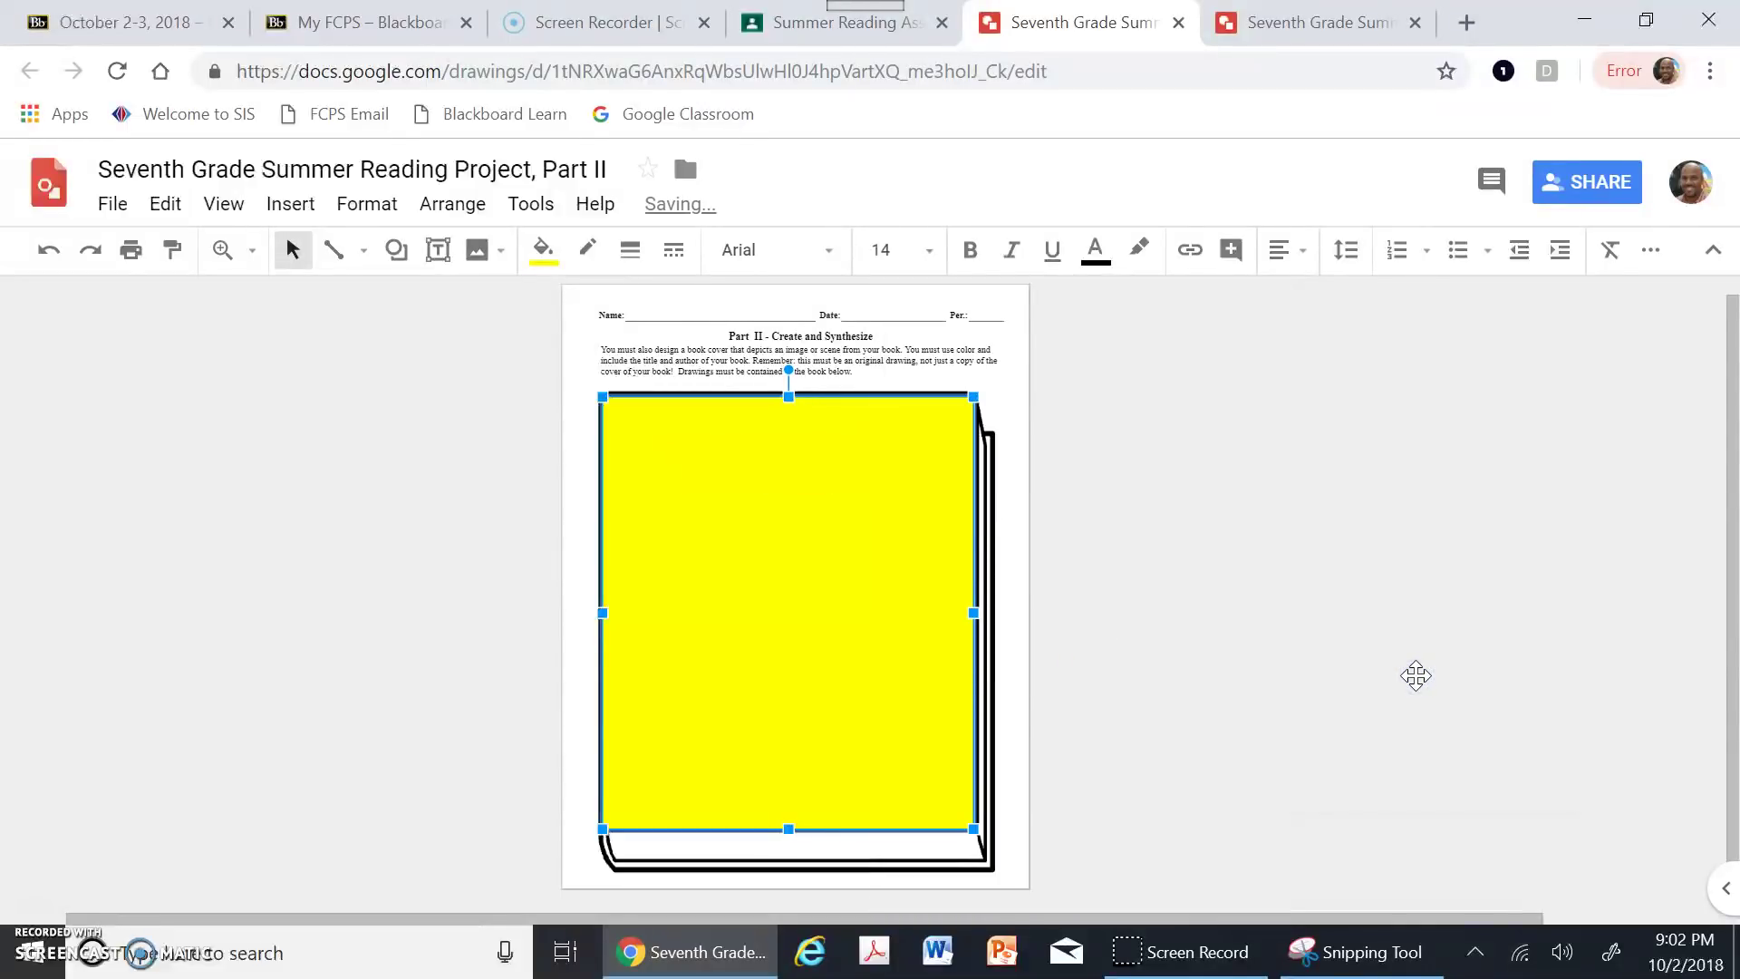